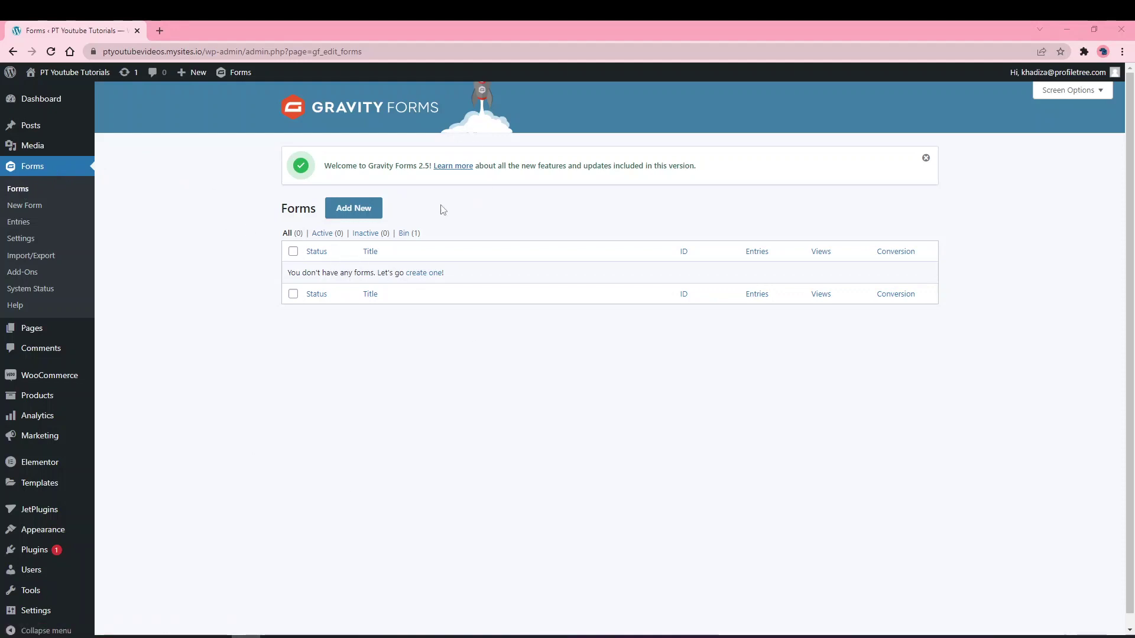
Create a new form titled "Contact Us" with an empty description
{"action": "left_click", "coordinate": [360, 211]}
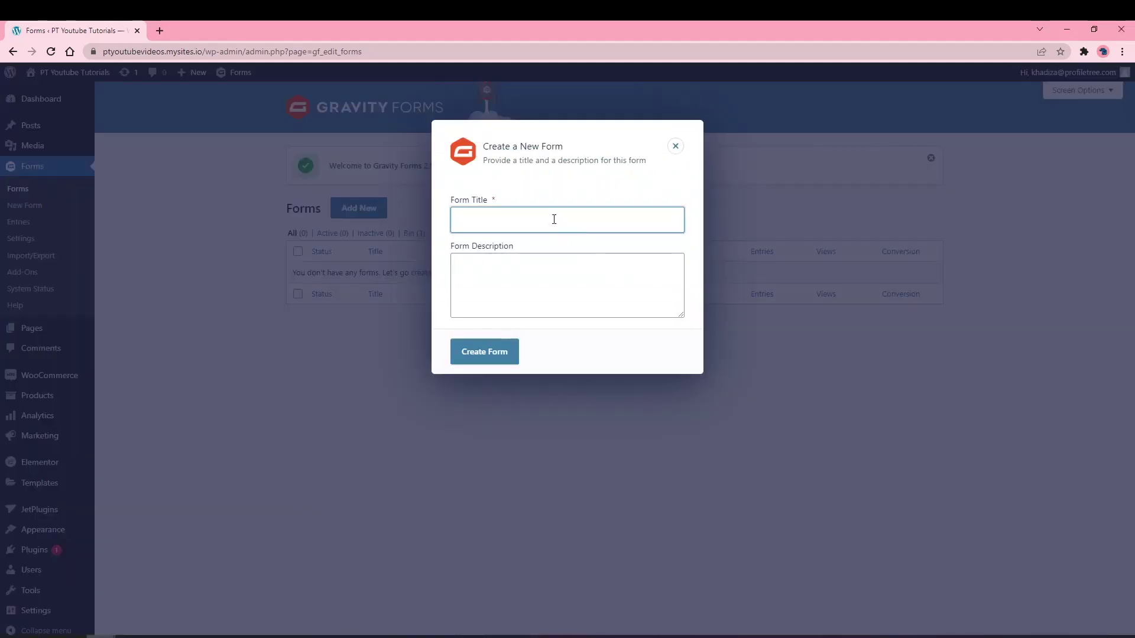
{"action": "type", "text": "Cont"}
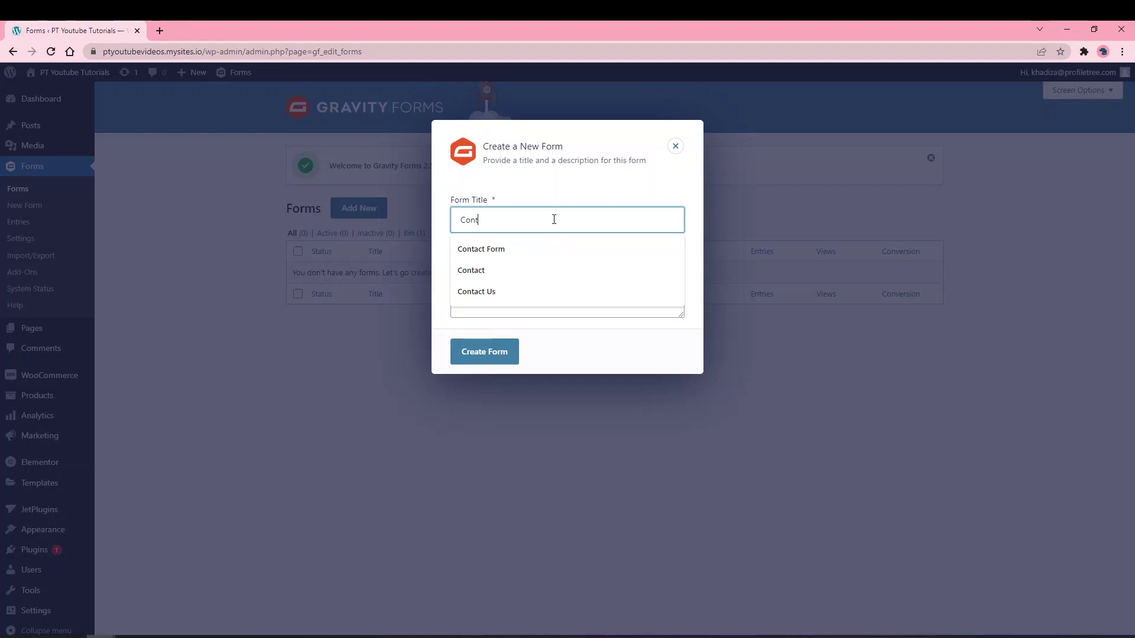
{"action": "type", "text": "act Us"}
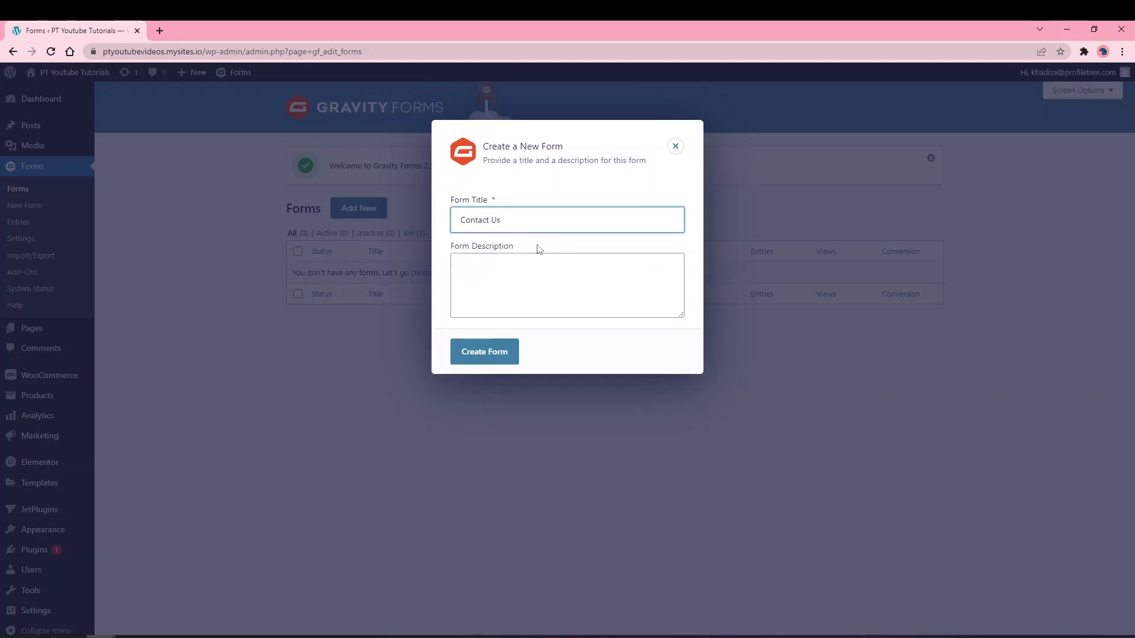
{"action": "left_click", "coordinate": [528, 273]}
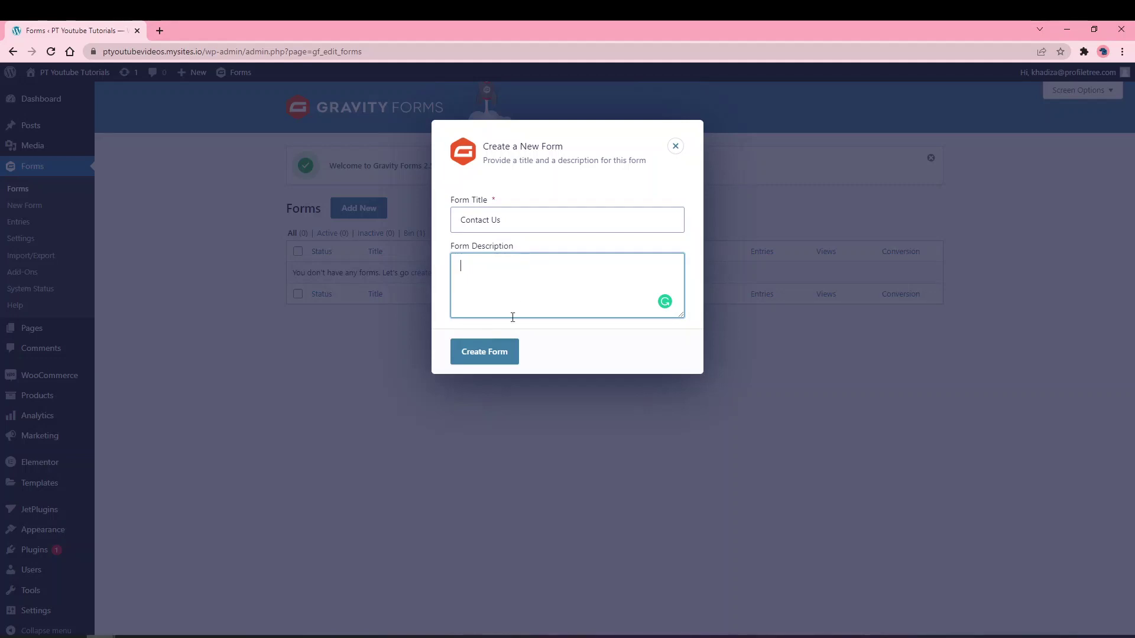
{"action": "left_click", "coordinate": [502, 352]}
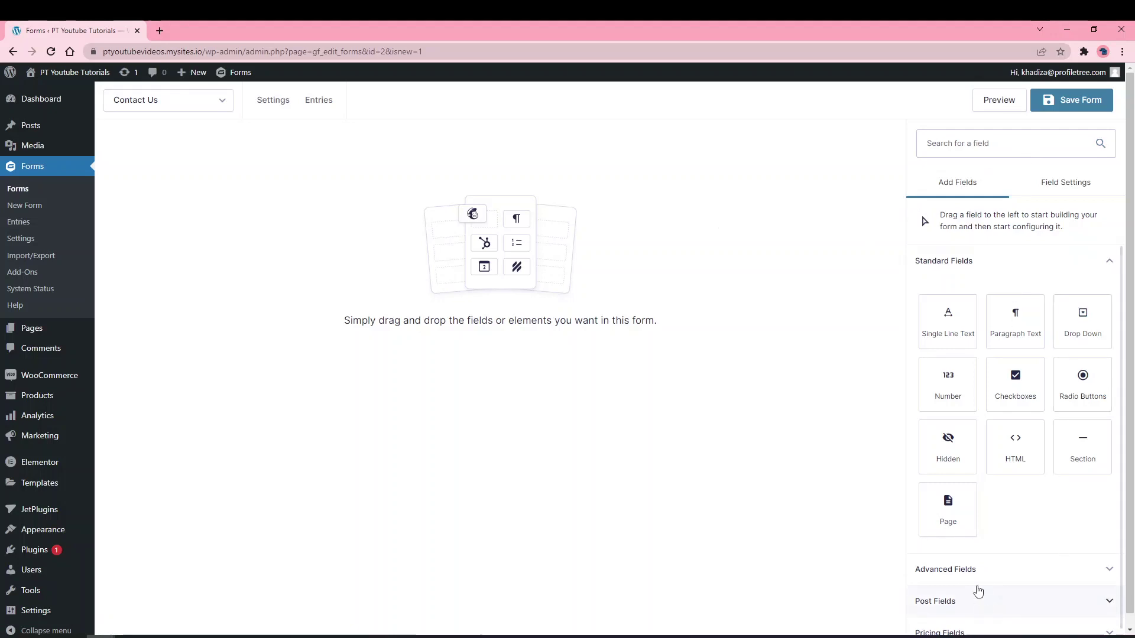
Examine the field types offered under Standard, Advanced, Post and Pricing Fields, and look at the field settings area
{"action": "scroll", "coordinate": [977, 412], "scroll_direction": "down", "scroll_amount": 1}
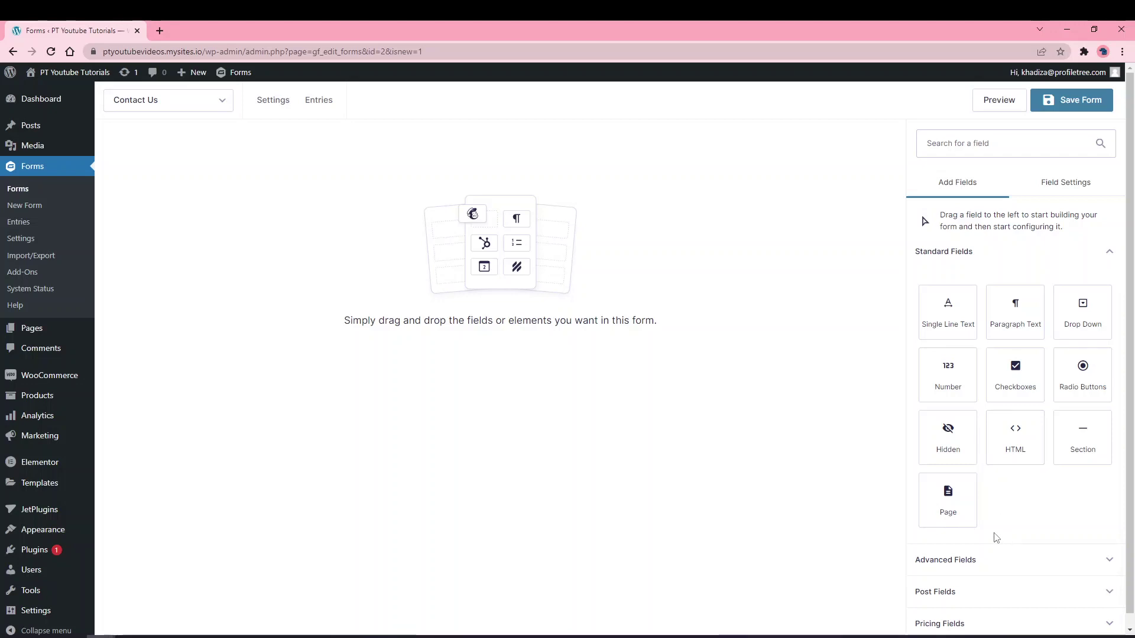
{"action": "left_click", "coordinate": [1007, 256]}
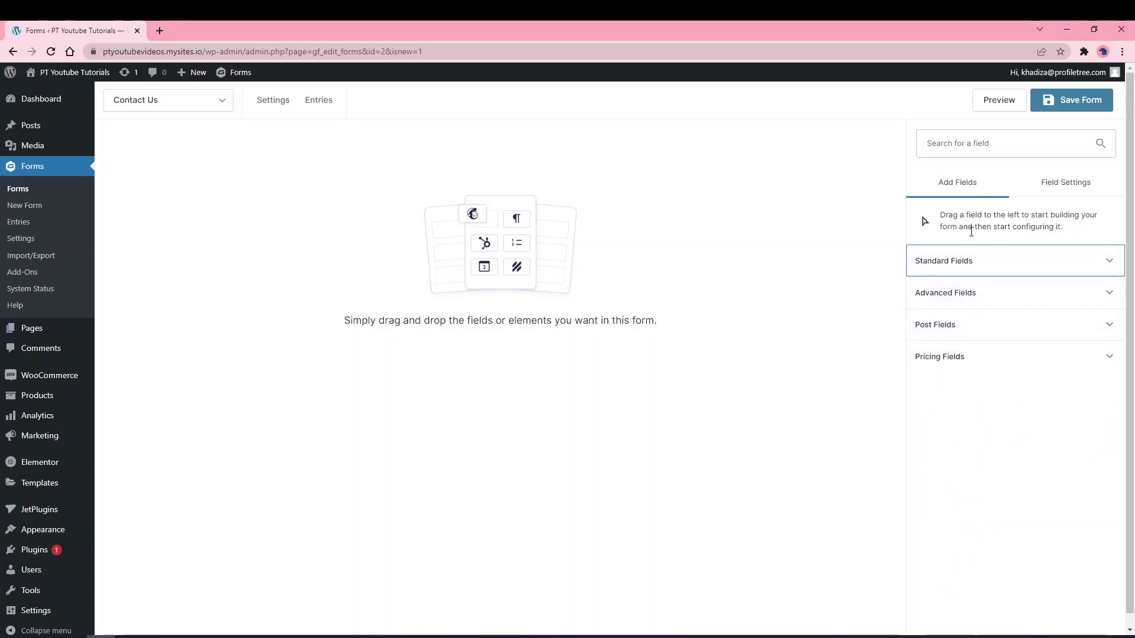
{"action": "left_click", "coordinate": [967, 273]}
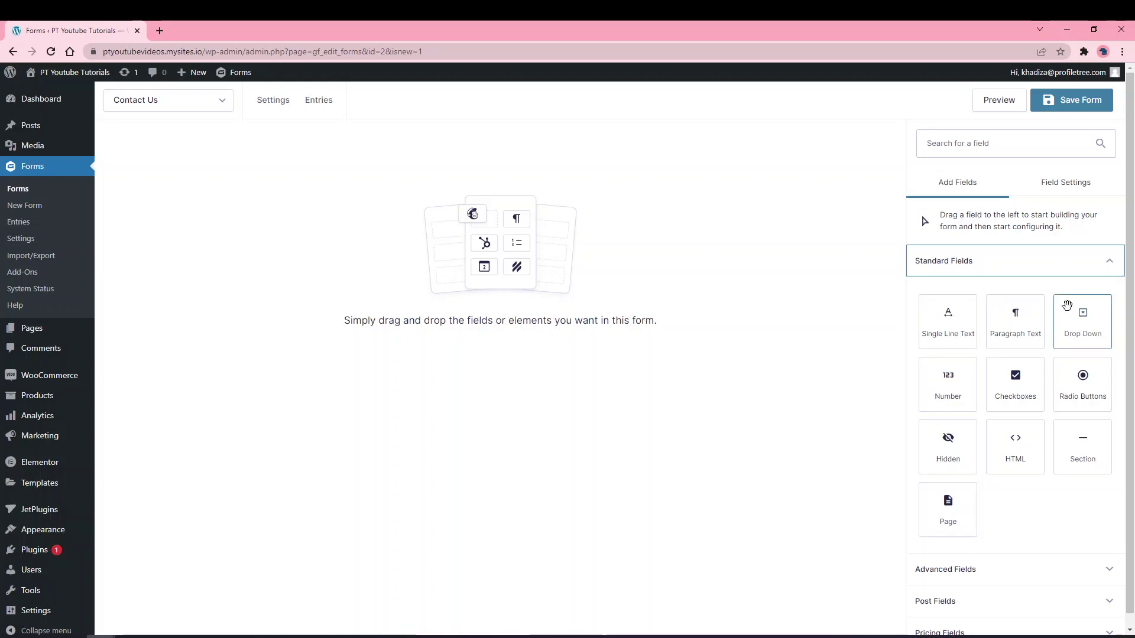
{"action": "left_click", "coordinate": [962, 275]}
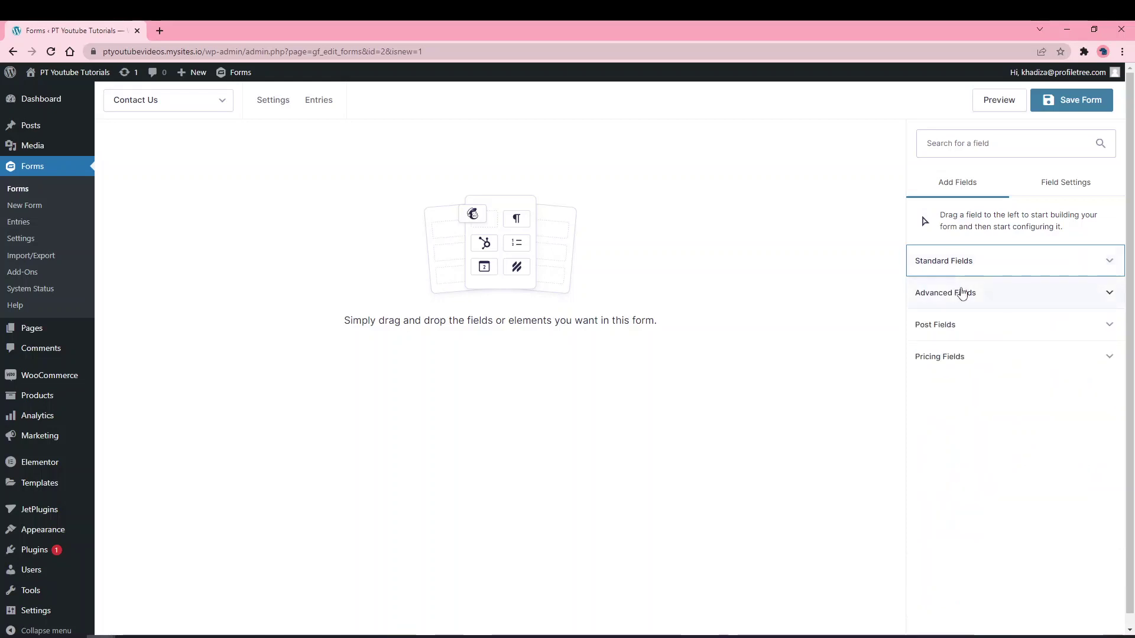
{"action": "left_click", "coordinate": [963, 292]}
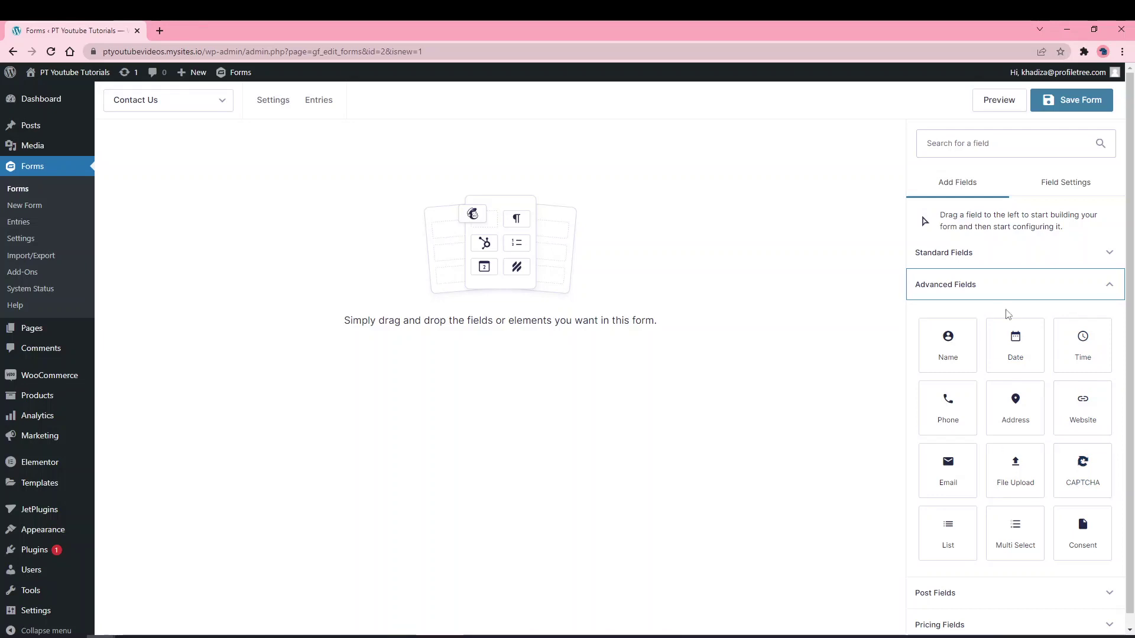
{"action": "left_click", "coordinate": [958, 292]}
{"action": "left_click", "coordinate": [945, 324]}
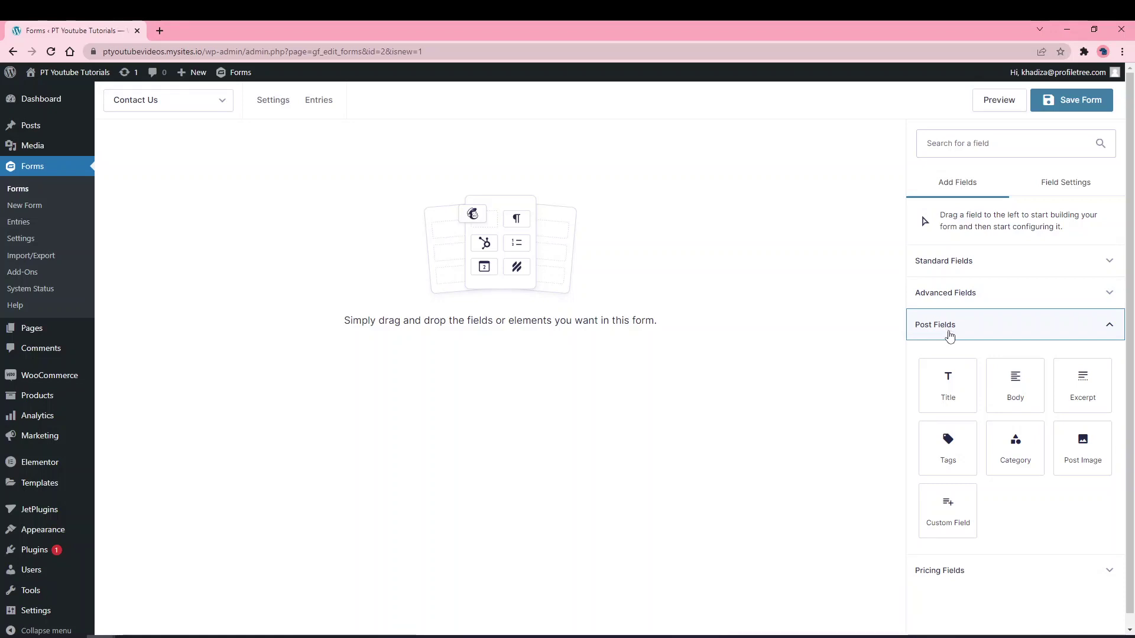
{"action": "left_click", "coordinate": [948, 332]}
{"action": "left_click", "coordinate": [950, 357]}
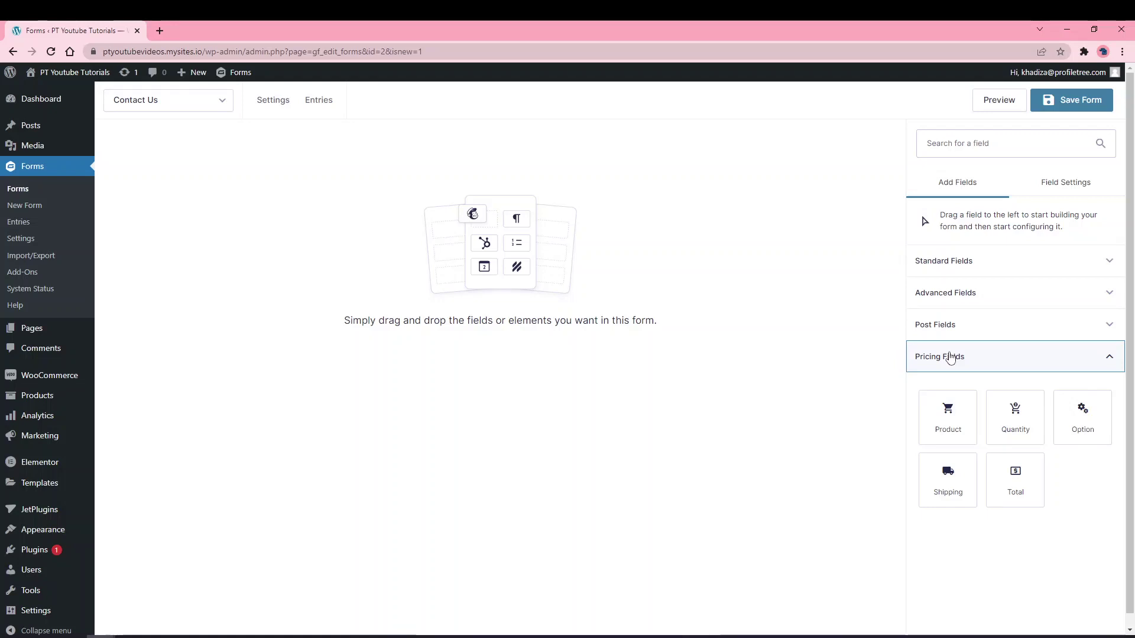
{"action": "left_click", "coordinate": [110, 112]}
{"action": "left_click", "coordinate": [144, 218]}
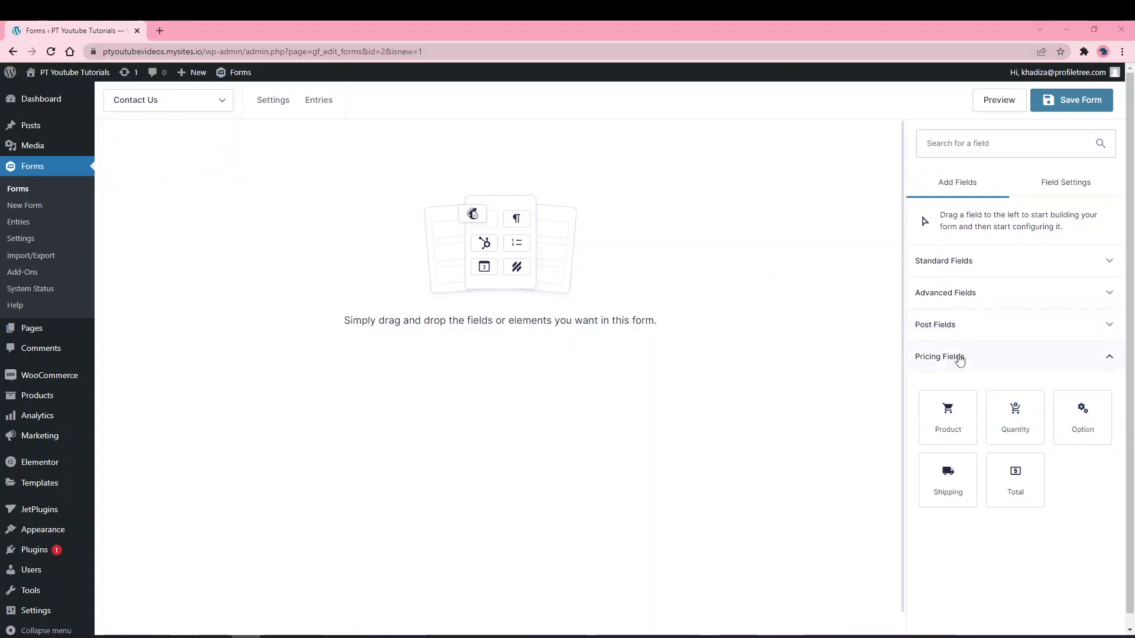
{"action": "left_click", "coordinate": [953, 362]}
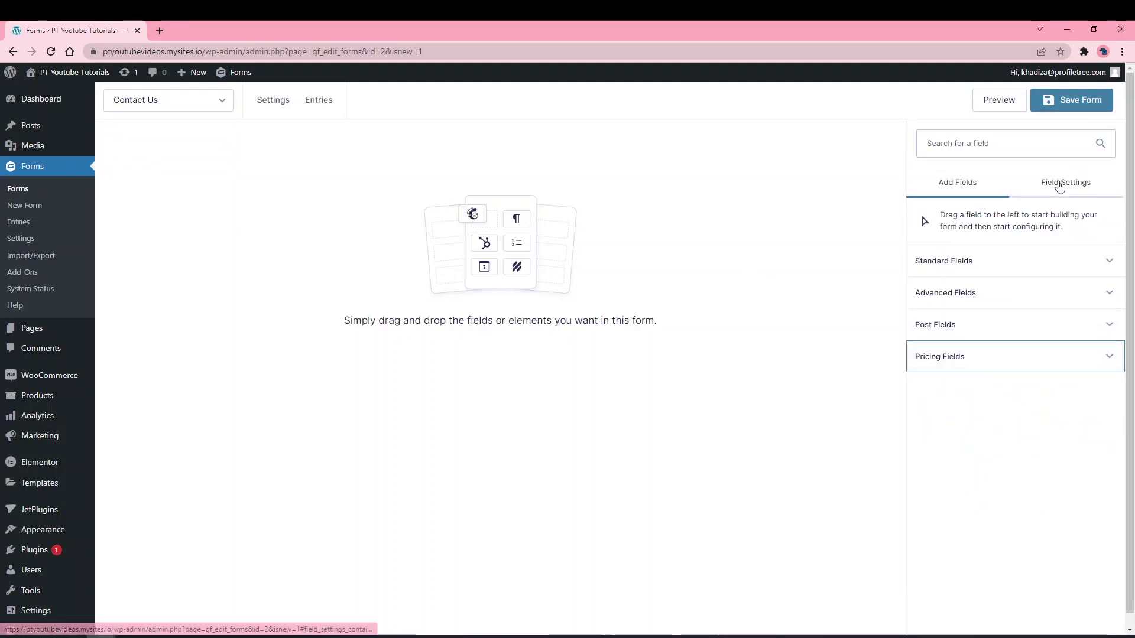
{"action": "left_click", "coordinate": [1060, 185]}
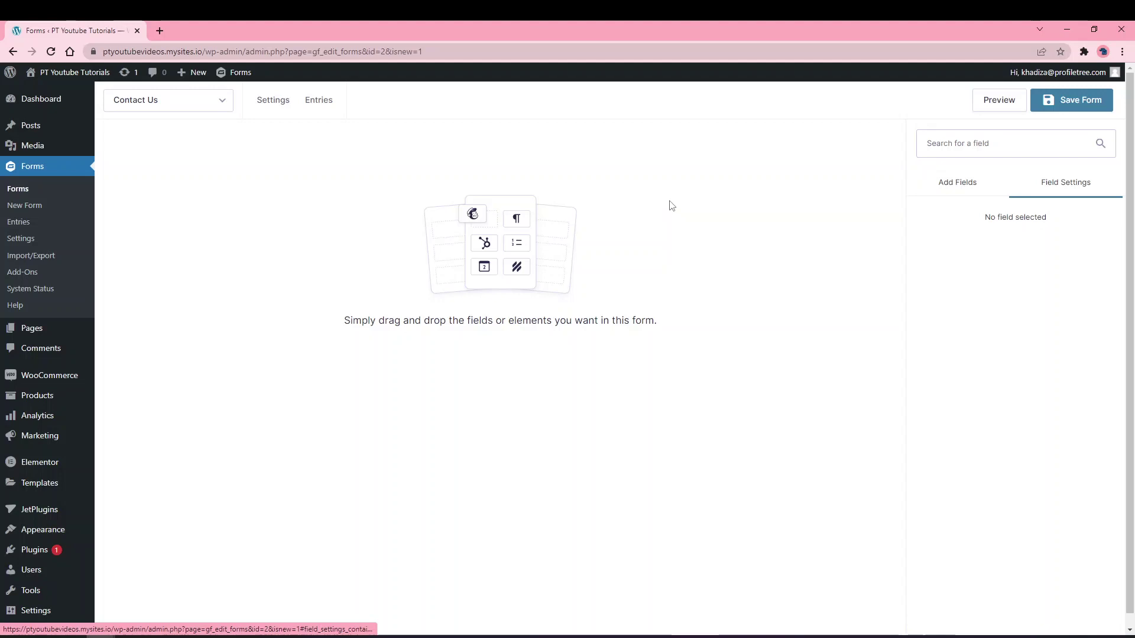
{"action": "left_click", "coordinate": [949, 202]}
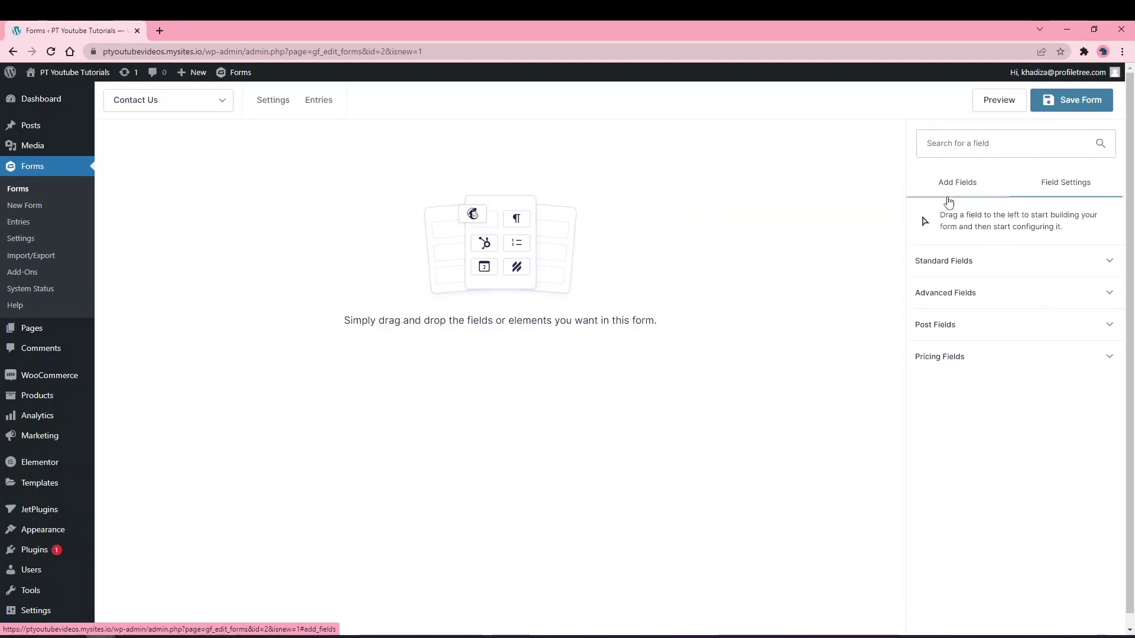
Add a Single Line Text field to the empty form and open its general settings
{"action": "left_click", "coordinate": [956, 264]}
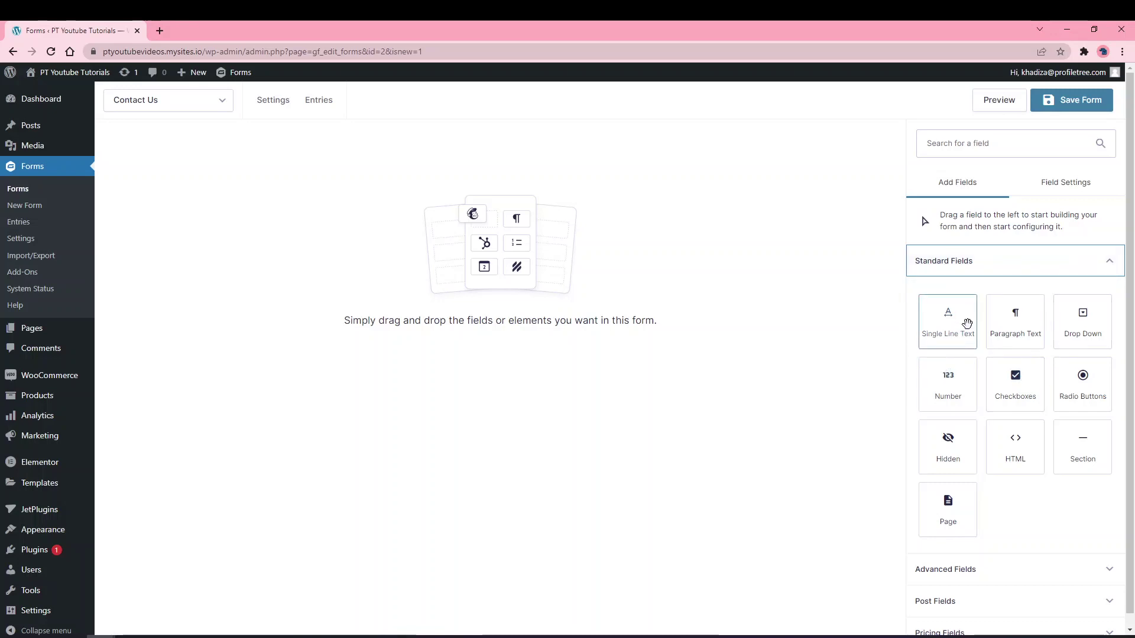
{"action": "left_click_drag", "start_coordinate": [950, 310], "coordinate": [523, 234]}
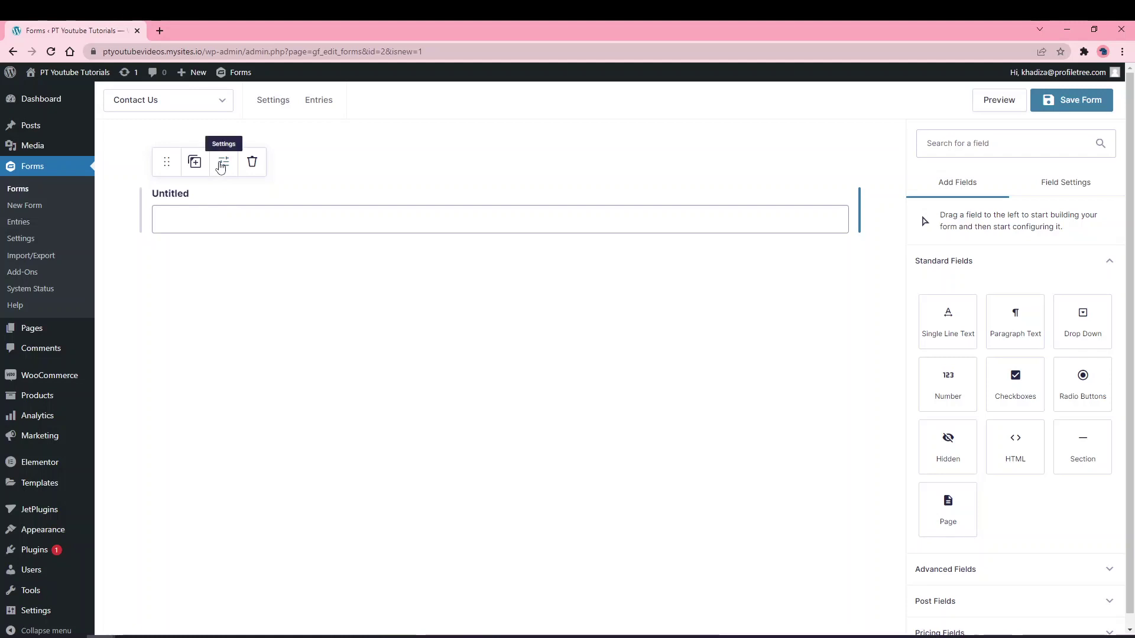
{"action": "left_click", "coordinate": [223, 162]}
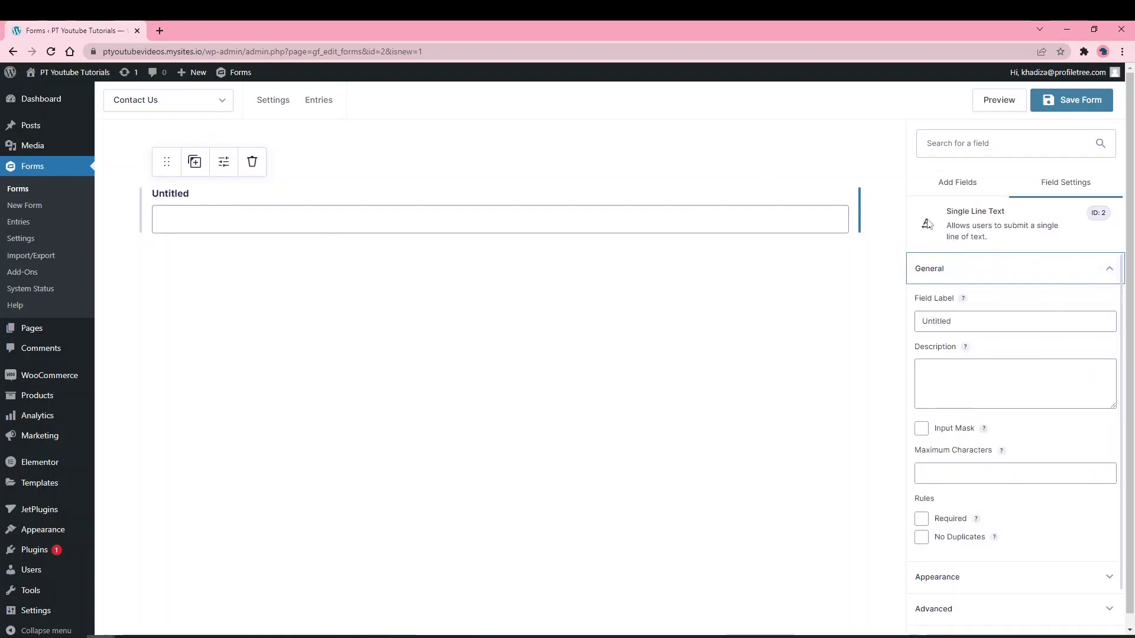
{"action": "left_click", "coordinate": [1042, 268]}
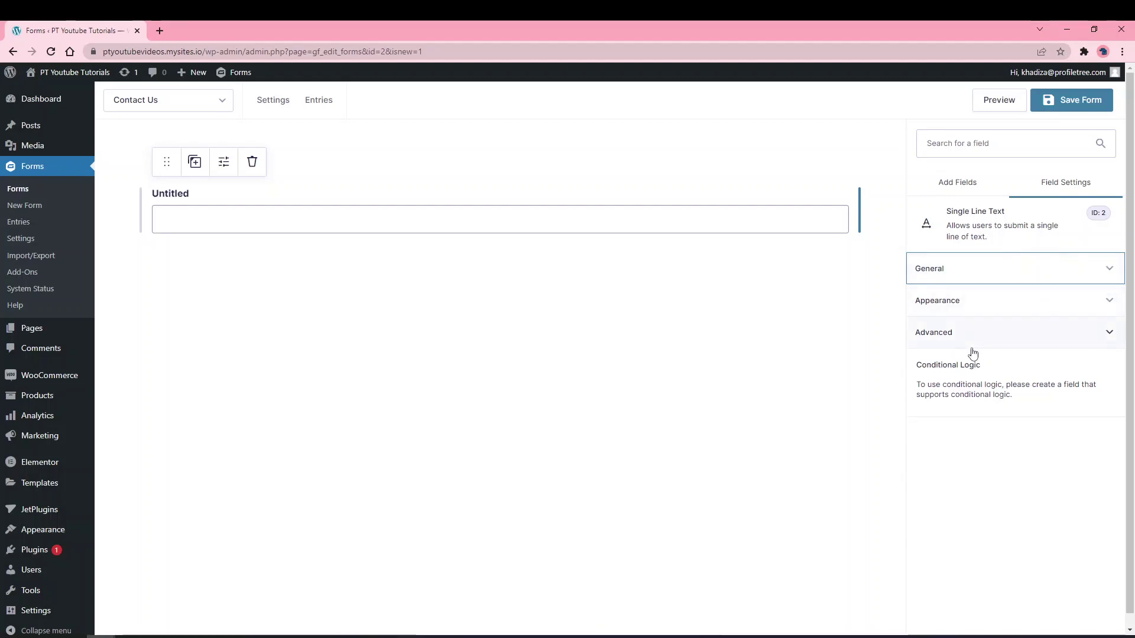
{"action": "left_click", "coordinate": [964, 275]}
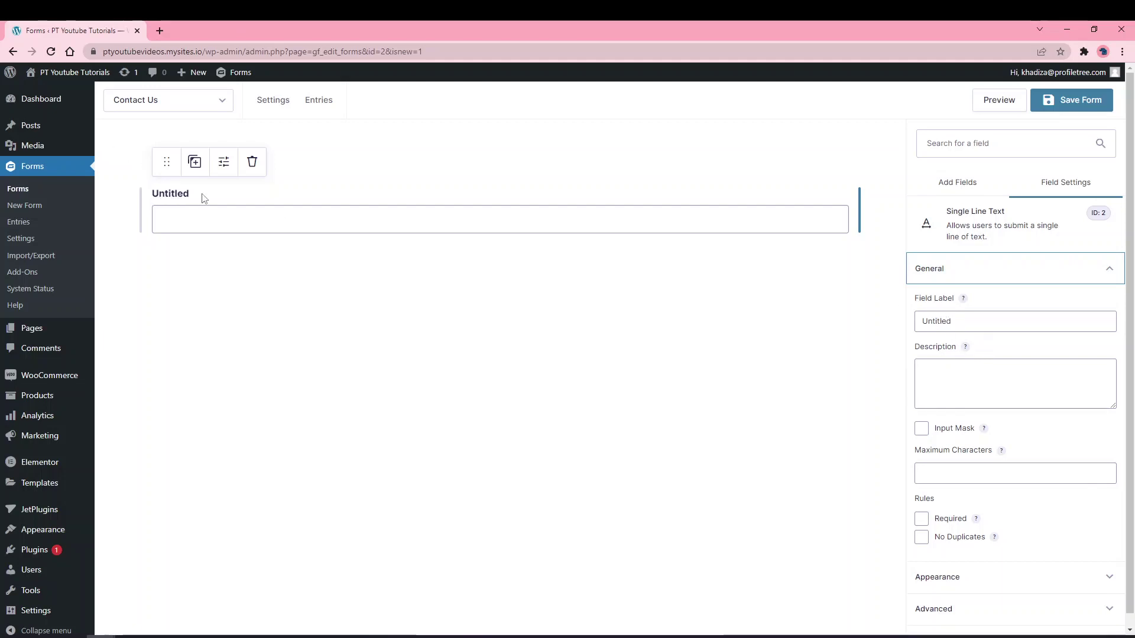
Set the text field's label to "Name" and its description to "Field for description"
{"action": "double_click", "coordinate": [949, 321]}
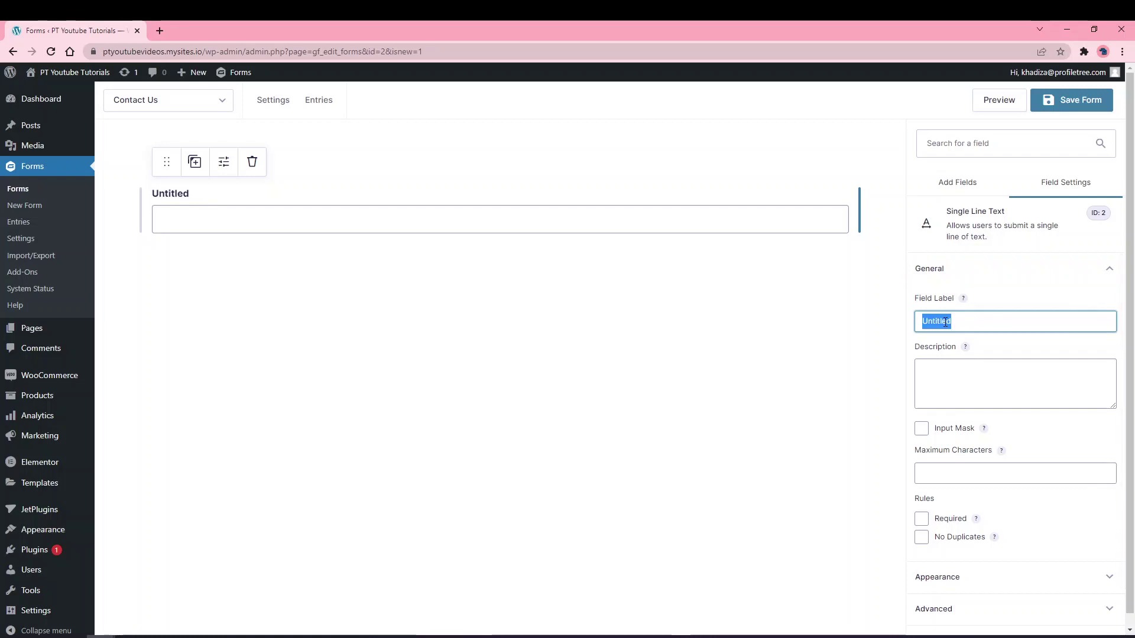
{"action": "type", "text": "Nam"}
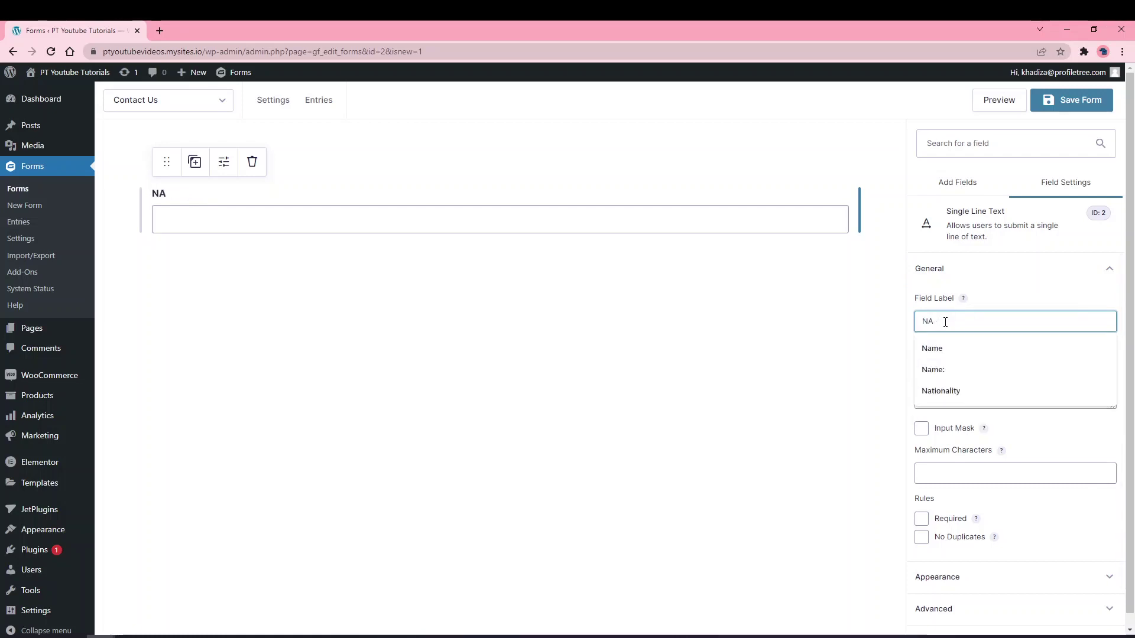
{"action": "type", "text": "e"}
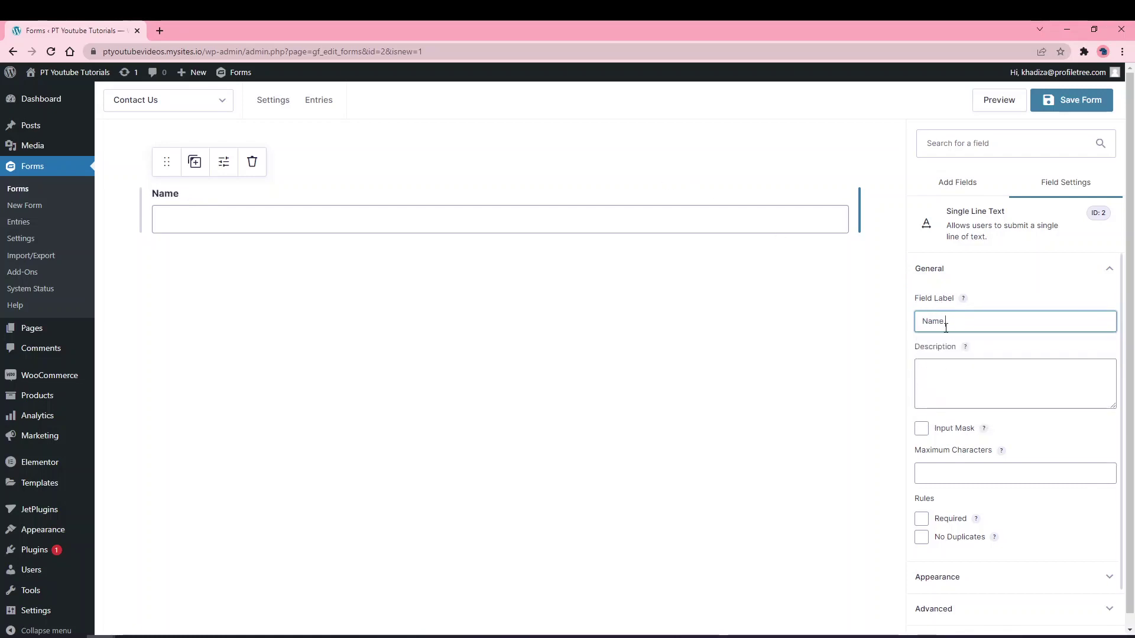
{"action": "left_click", "coordinate": [944, 388]}
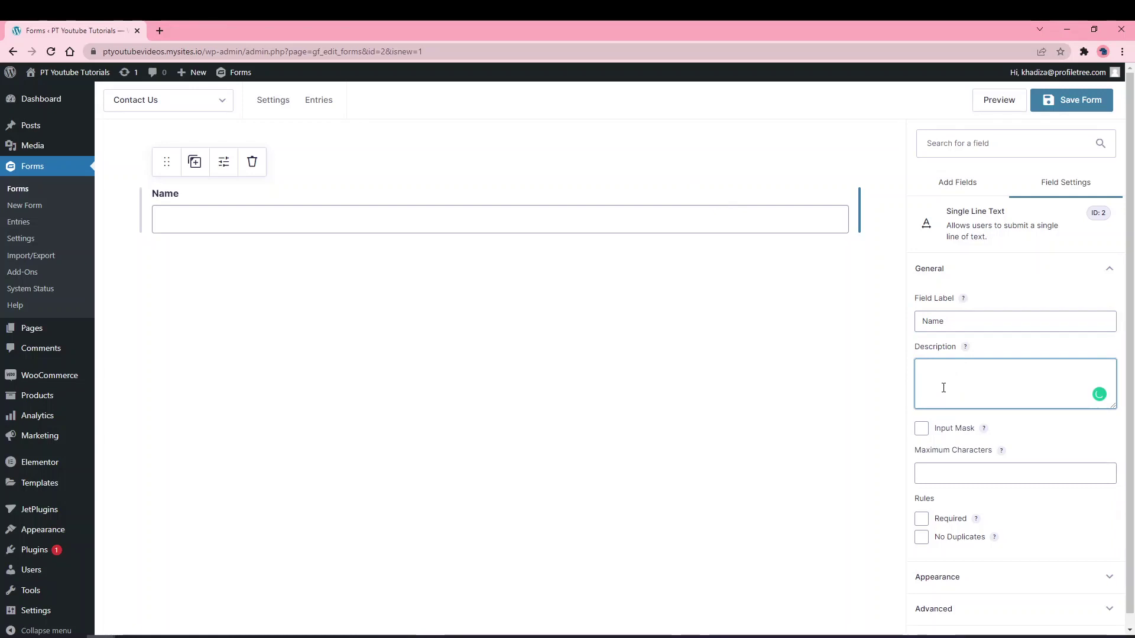
{"action": "type", "text": "Field for description"}
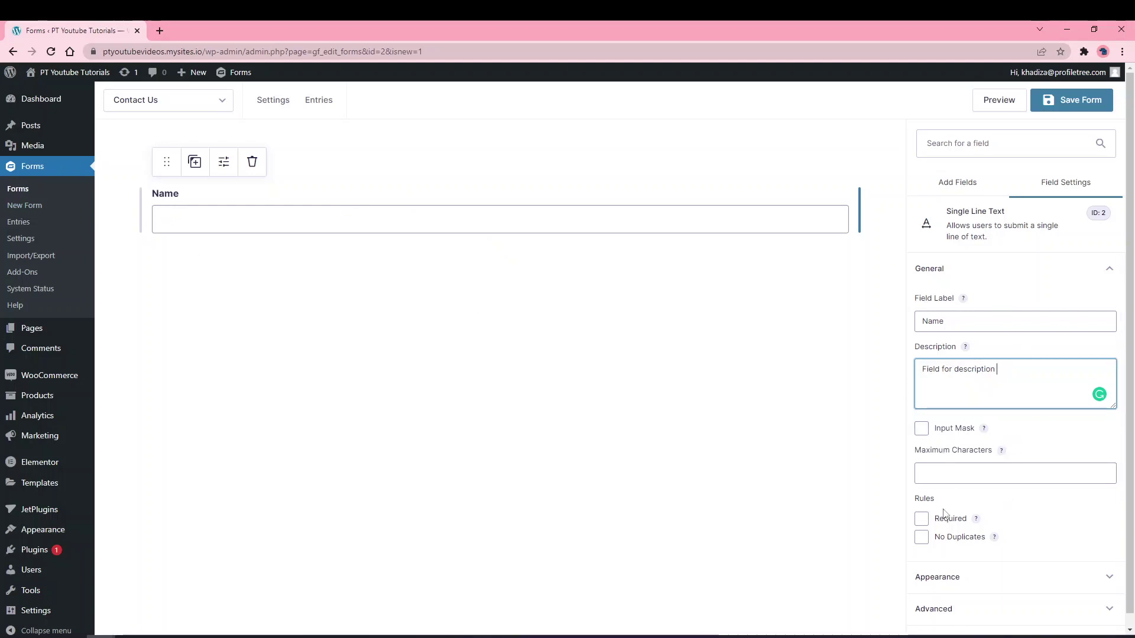
Mark the Name field as required, and try the No Duplicates rule before switching it off again
{"action": "scroll", "coordinate": [953, 474], "scroll_direction": "down", "scroll_amount": 1}
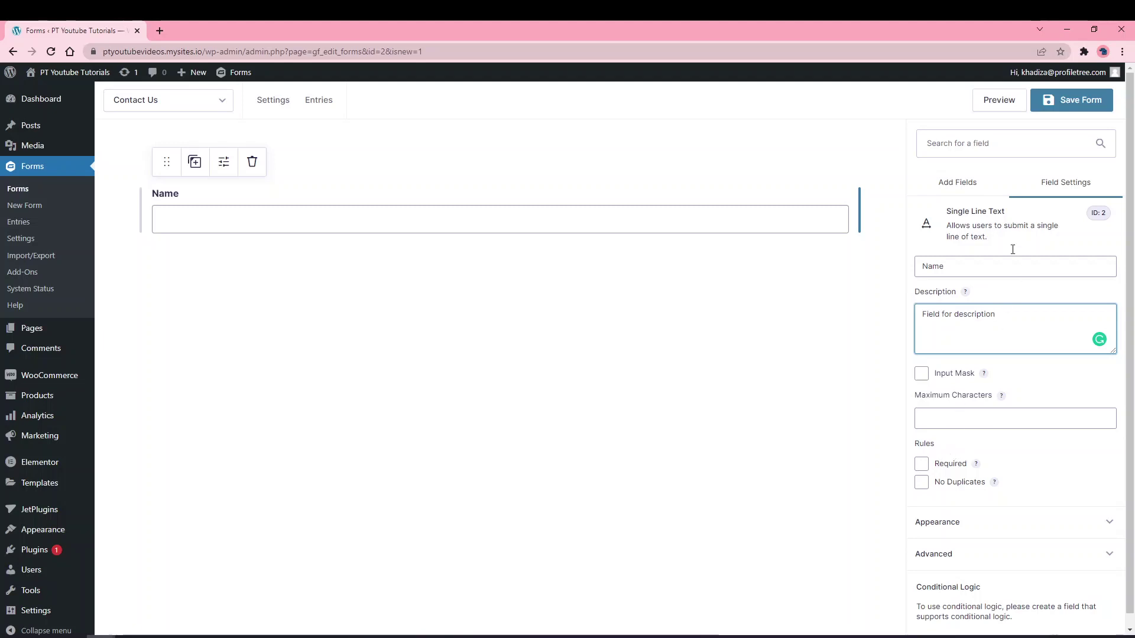
{"action": "left_click", "coordinate": [965, 185]}
{"action": "left_click", "coordinate": [1058, 182]}
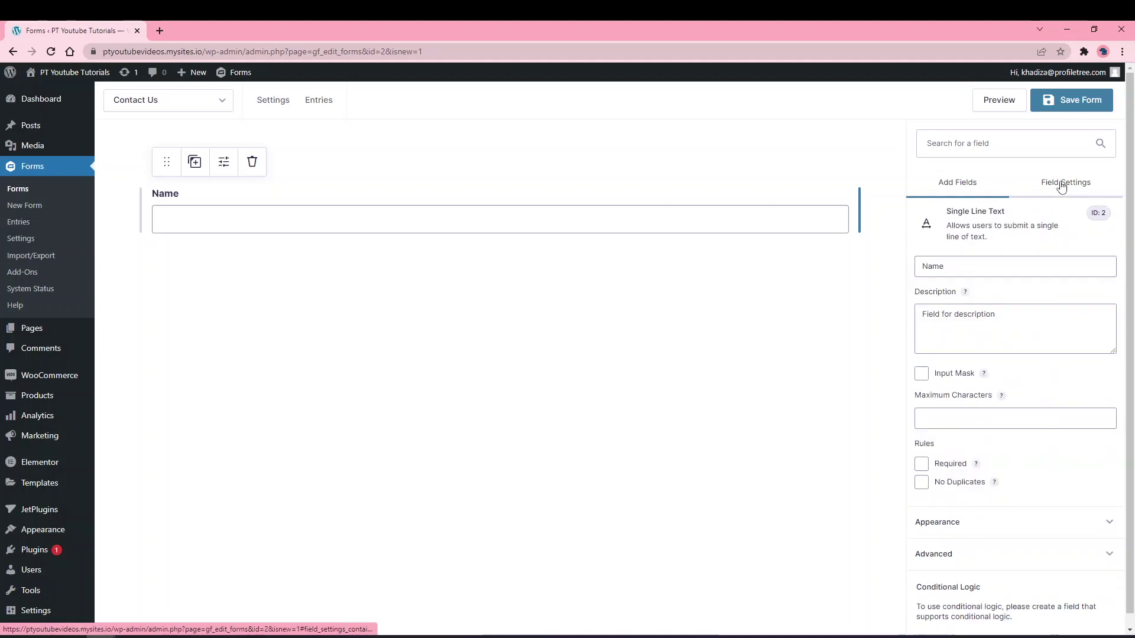
{"action": "left_click", "coordinate": [930, 470]}
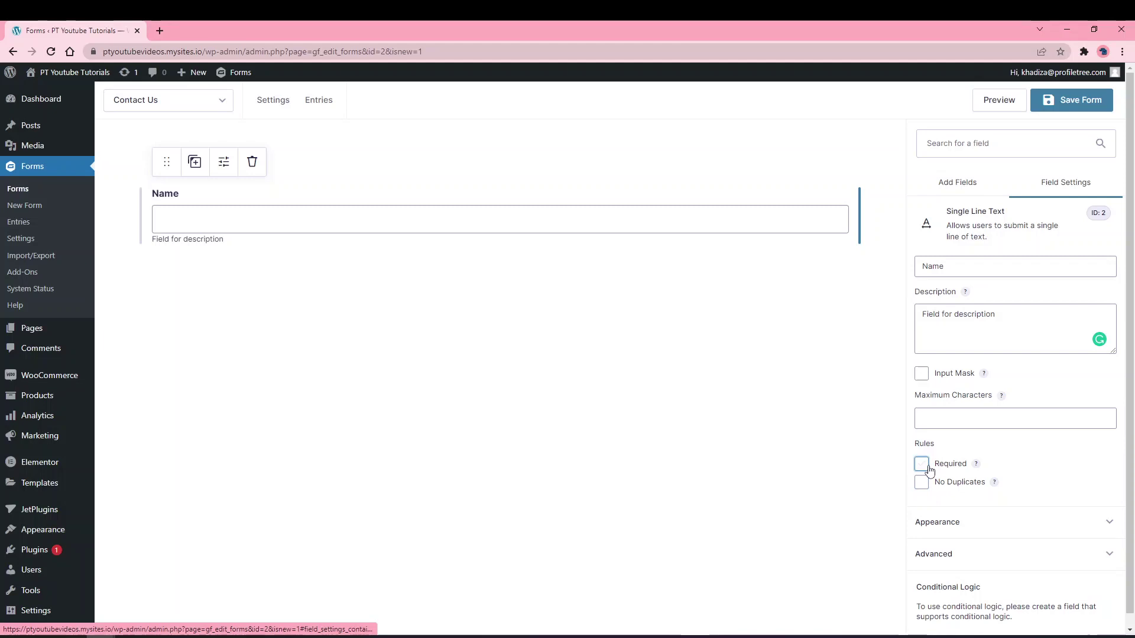
{"action": "left_click", "coordinate": [930, 470]}
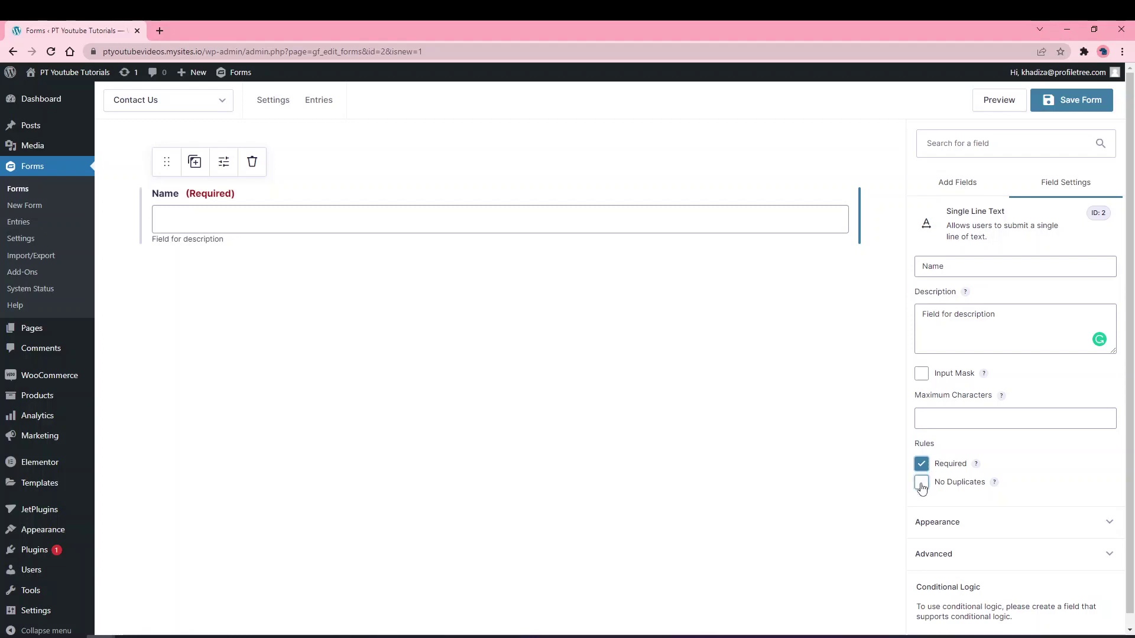
{"action": "left_click", "coordinate": [921, 485]}
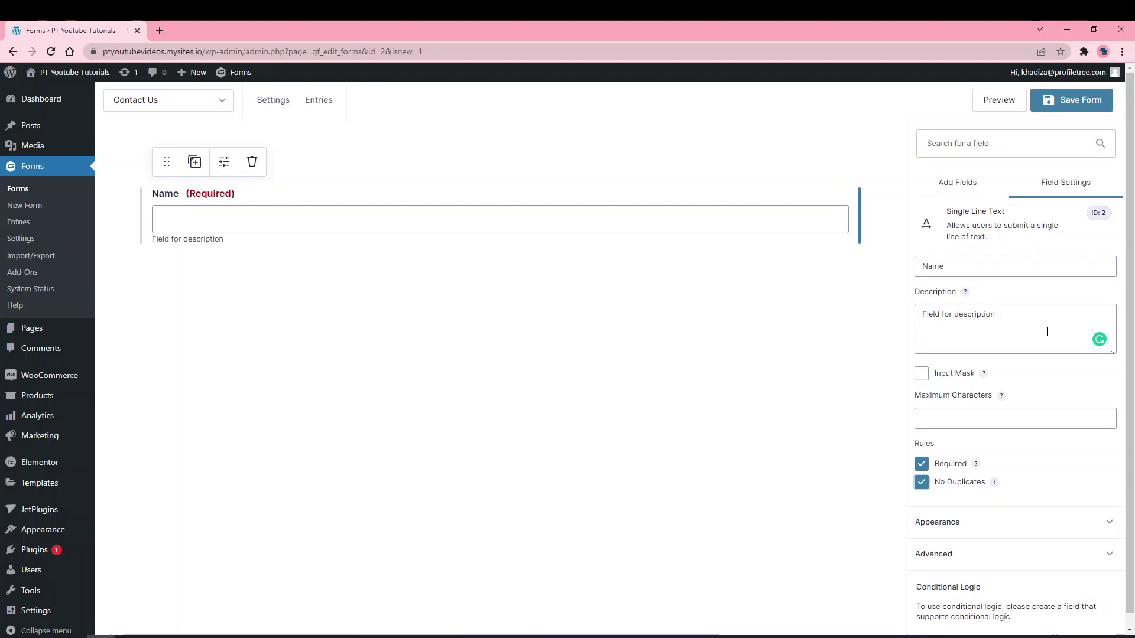
{"action": "left_click", "coordinate": [939, 483]}
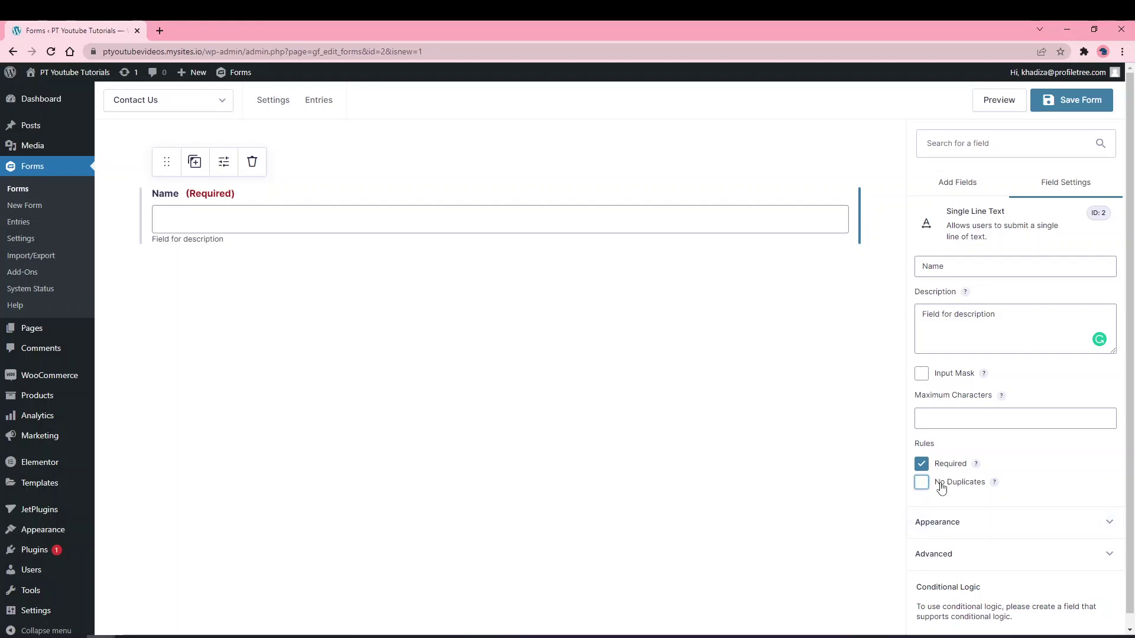
Enter a sample first name as the Name field's placeholder and set its label visibility to Hidden
{"action": "left_click", "coordinate": [981, 522]}
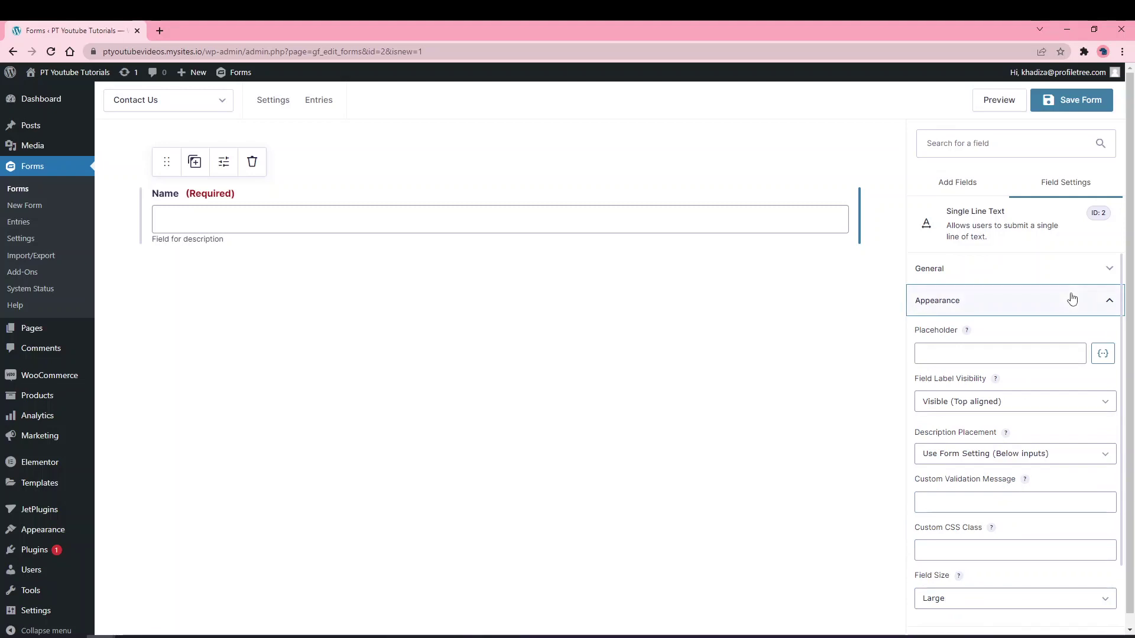
{"action": "left_click", "coordinate": [1005, 356]}
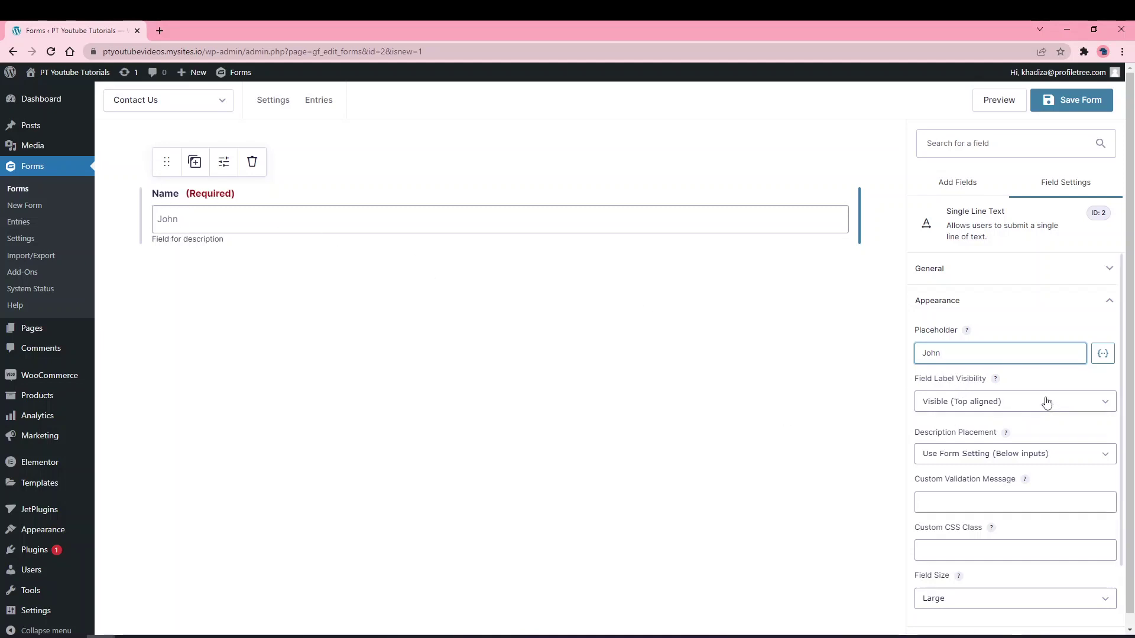
{"action": "left_click", "coordinate": [997, 402]}
{"action": "left_click", "coordinate": [948, 428]}
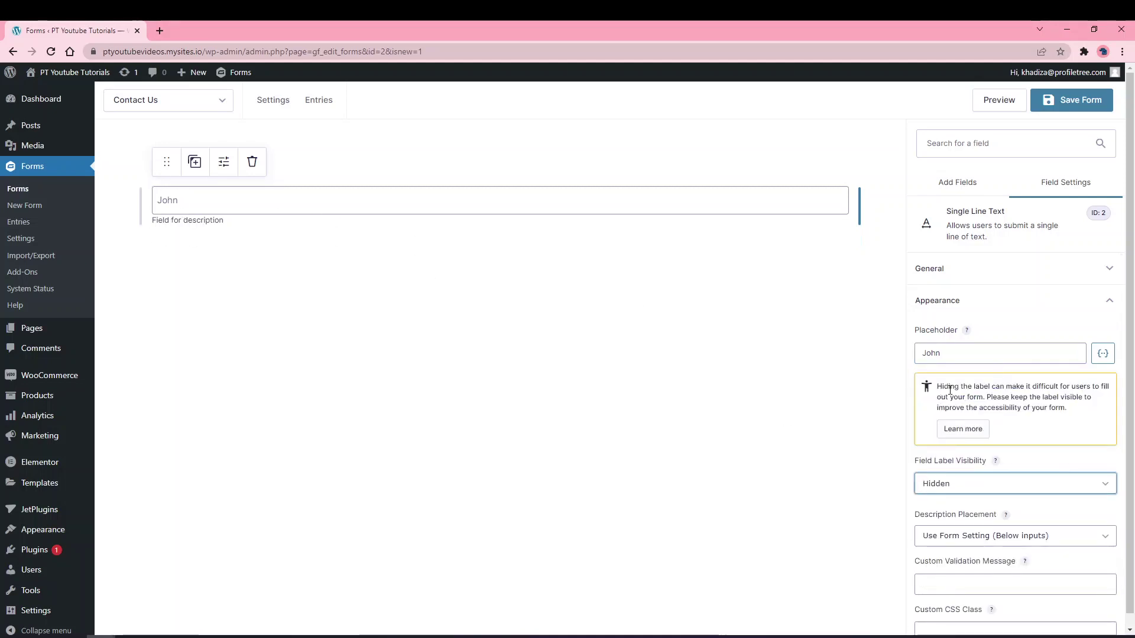
Set the Name field's label visibility back to Visible (Top aligned)
{"action": "left_click", "coordinate": [933, 489]}
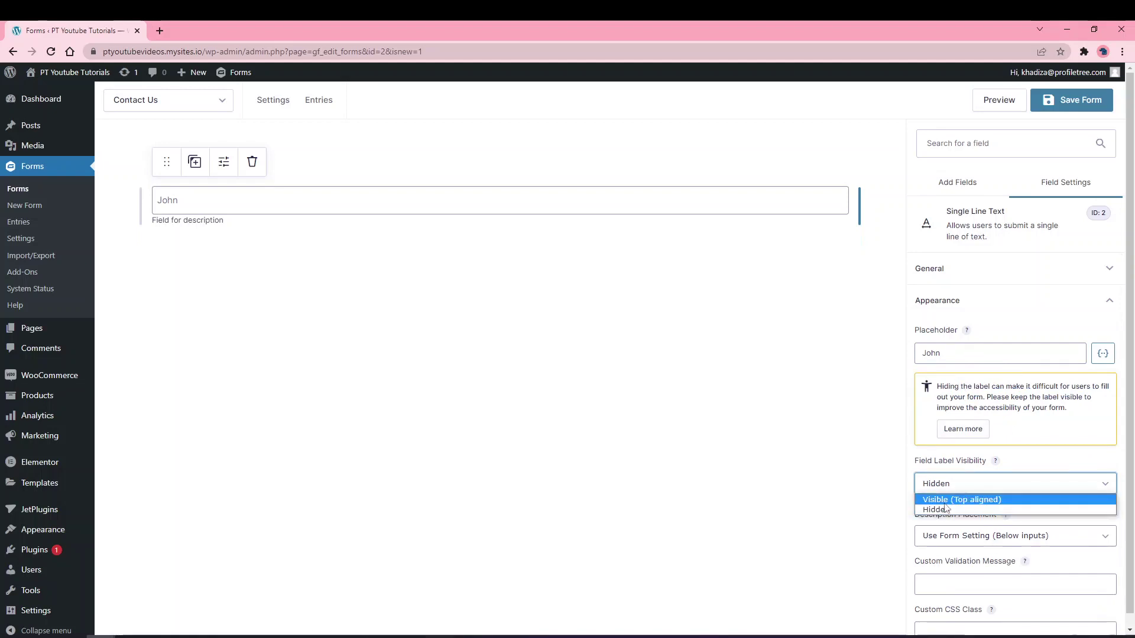
{"action": "left_click", "coordinate": [945, 497]}
{"action": "left_click", "coordinate": [945, 494]}
{"action": "left_click", "coordinate": [946, 498]}
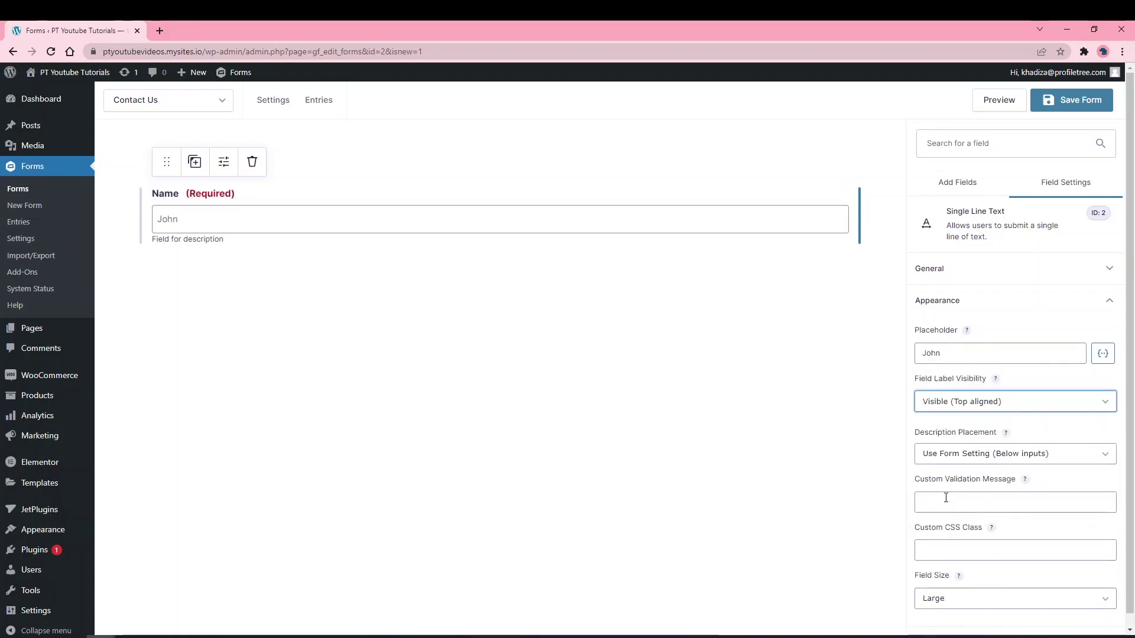
Try the Below inputs and Above inputs description placements on the Name field before restoring Use Form Setting (Below inputs)
{"action": "left_click", "coordinate": [963, 455]}
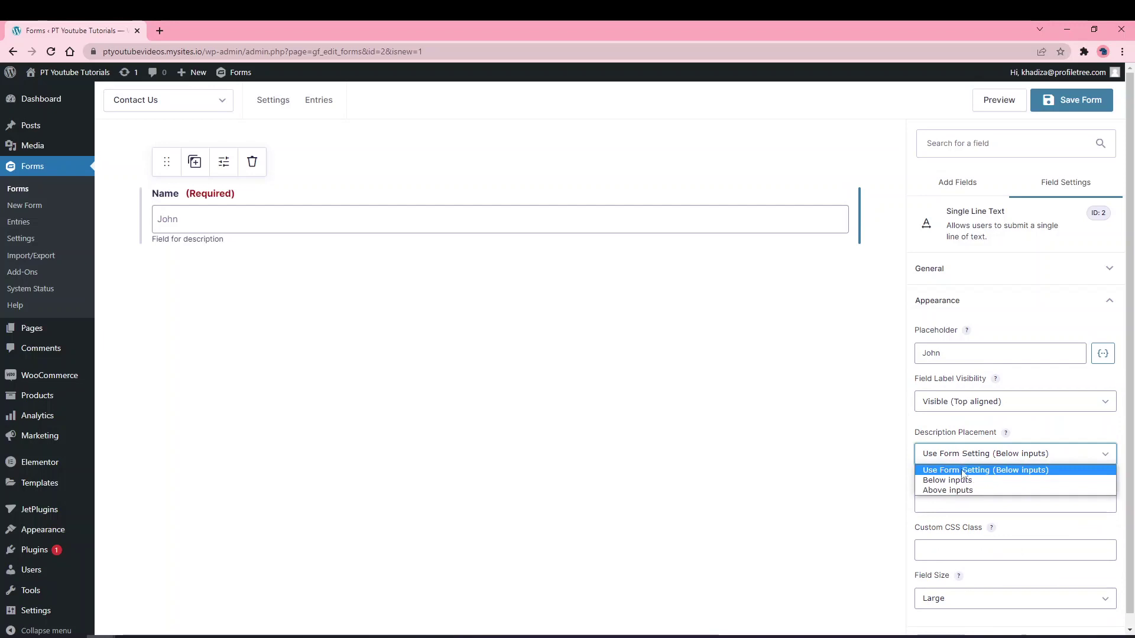
{"action": "left_click", "coordinate": [966, 480]}
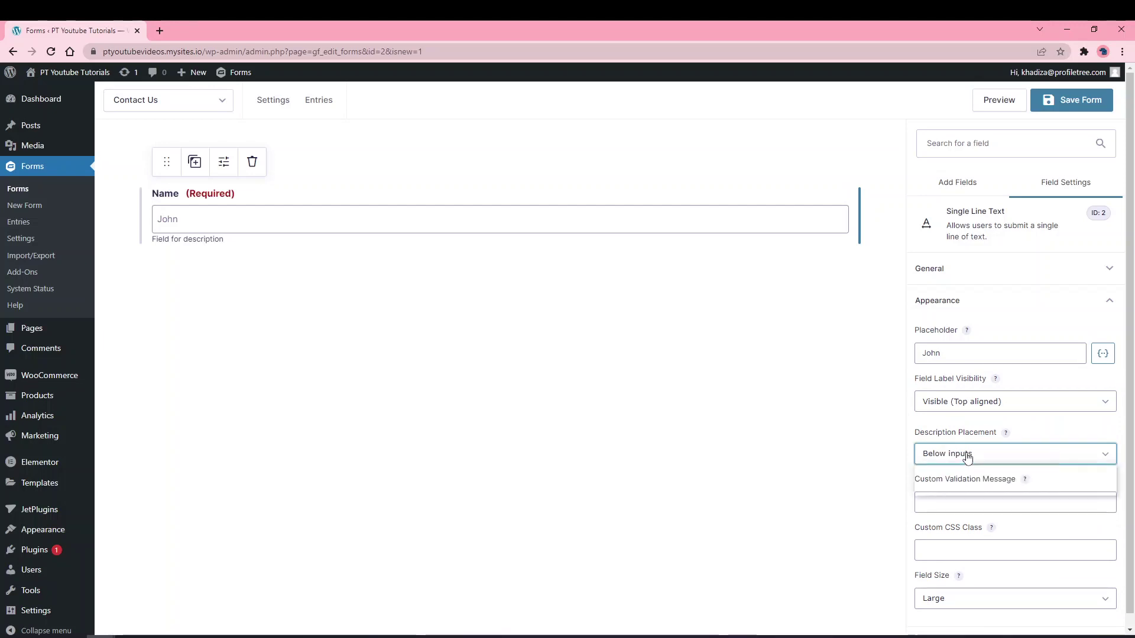
{"action": "left_click", "coordinate": [966, 454]}
{"action": "left_click", "coordinate": [953, 489]}
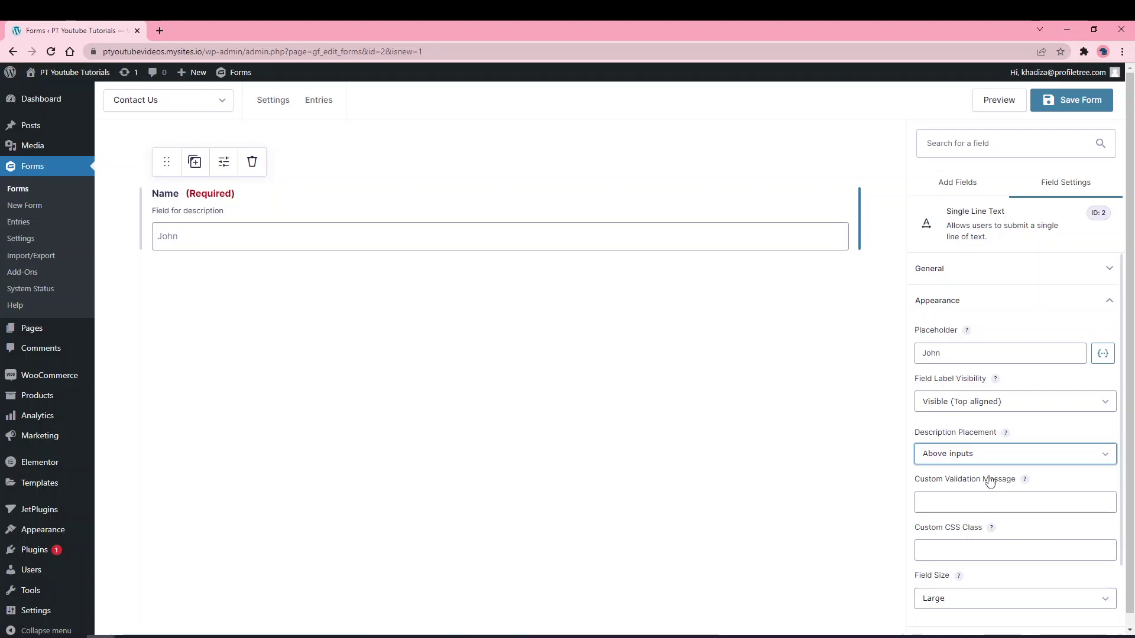
{"action": "left_click", "coordinate": [968, 456]}
{"action": "left_click", "coordinate": [944, 470]}
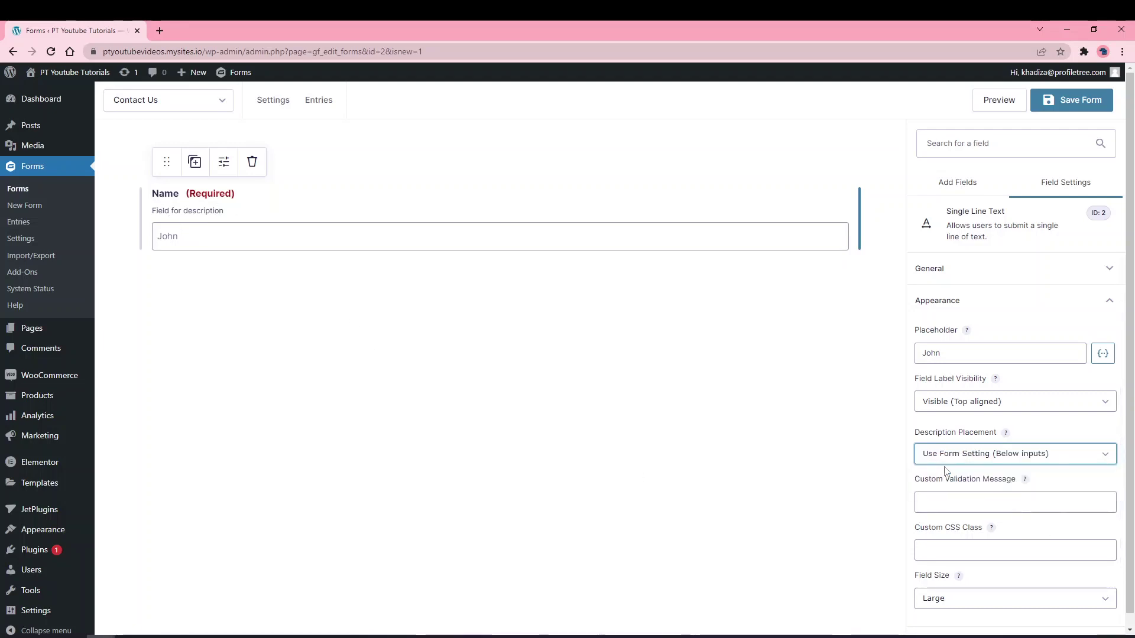
{"action": "left_click", "coordinate": [946, 497]}
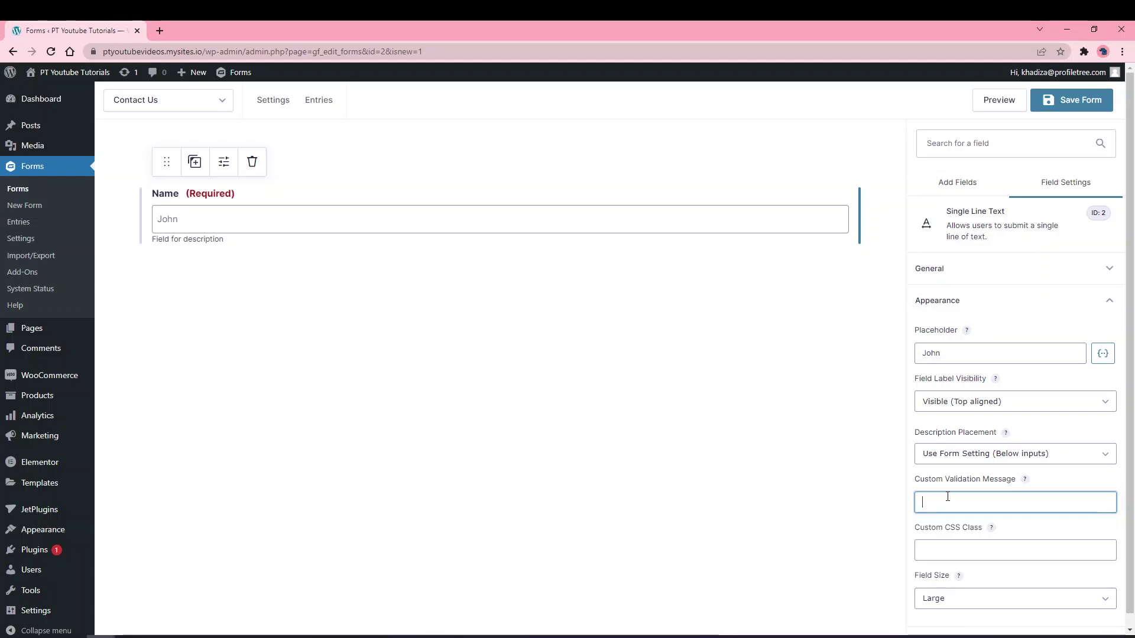
Try the Small and Medium field sizes on the Name field before restoring Large
{"action": "scroll", "coordinate": [952, 524], "scroll_direction": "down", "scroll_amount": 1}
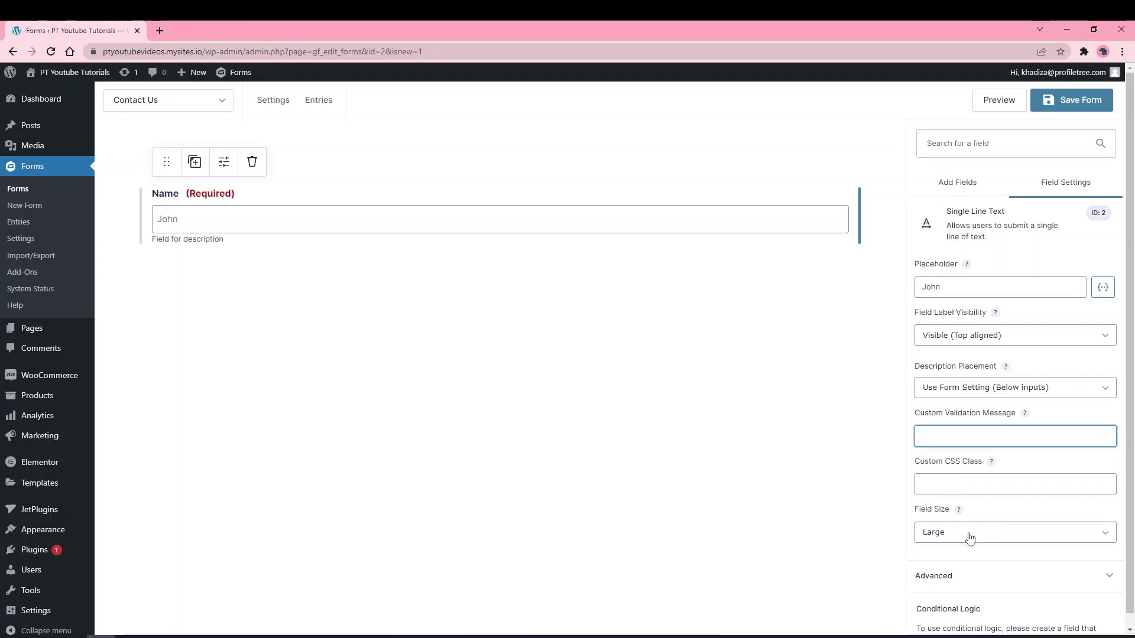
{"action": "scroll", "coordinate": [965, 535], "scroll_direction": "down", "scroll_amount": 1}
{"action": "left_click", "coordinate": [950, 517]}
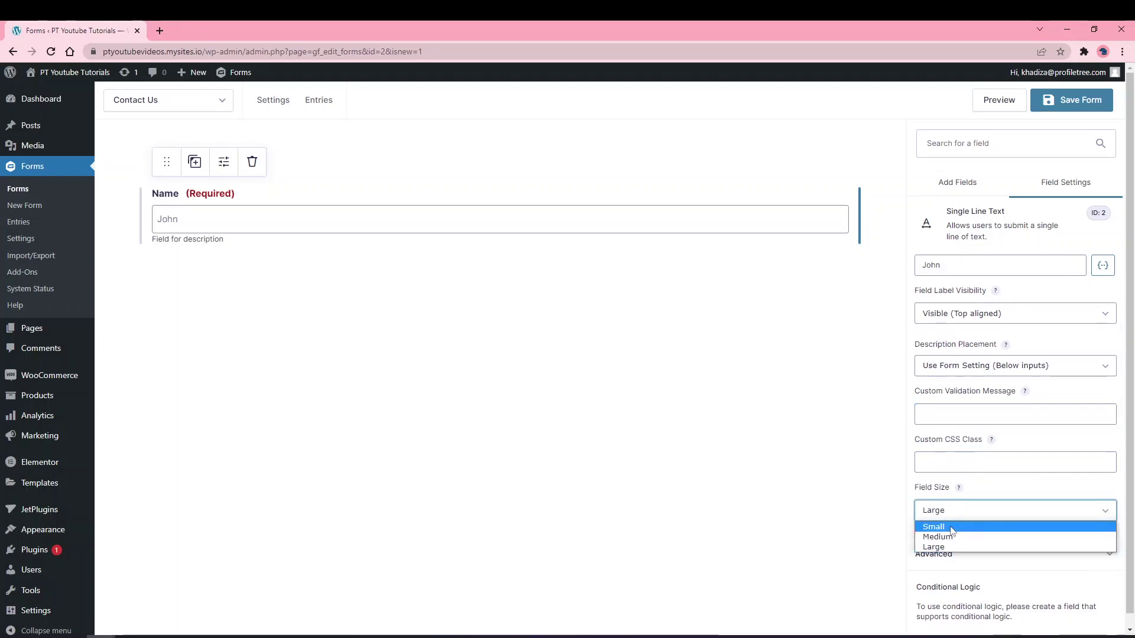
{"action": "left_click", "coordinate": [950, 526]}
{"action": "left_click", "coordinate": [943, 512]}
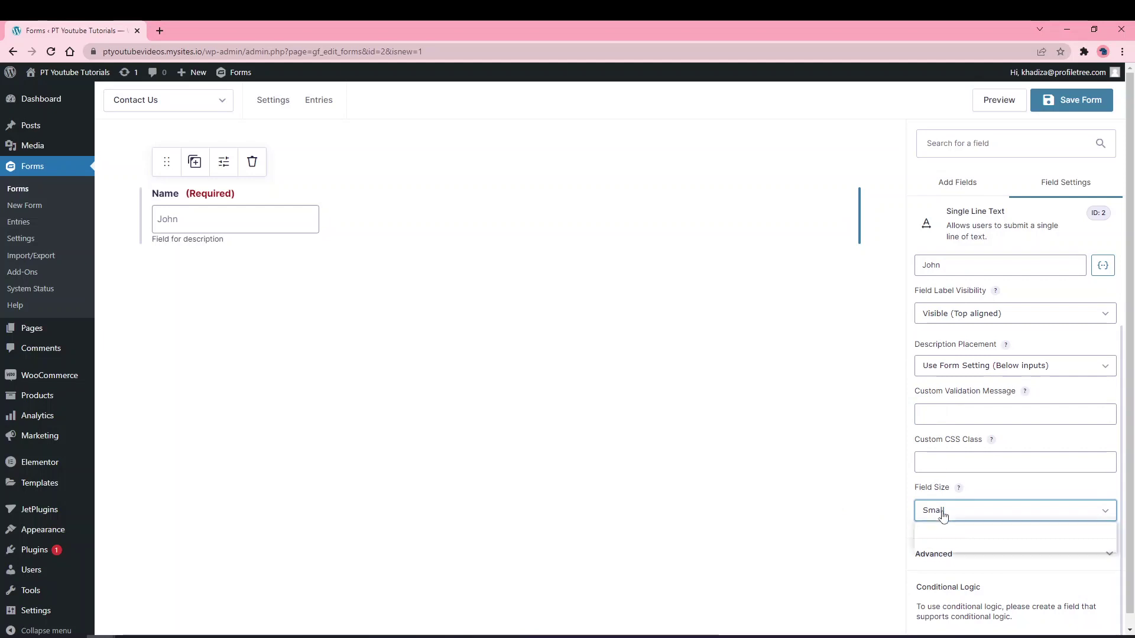
{"action": "left_click", "coordinate": [942, 535]}
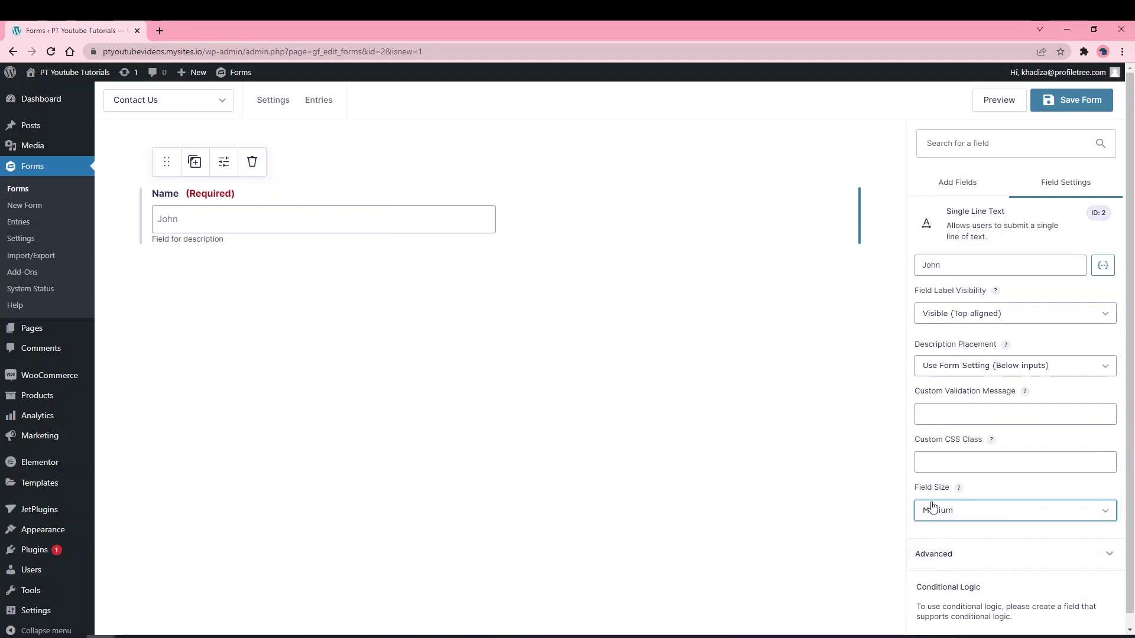
{"action": "left_click", "coordinate": [931, 510]}
{"action": "left_click", "coordinate": [937, 552]}
{"action": "scroll", "coordinate": [956, 462], "scroll_direction": "up", "scroll_amount": 1}
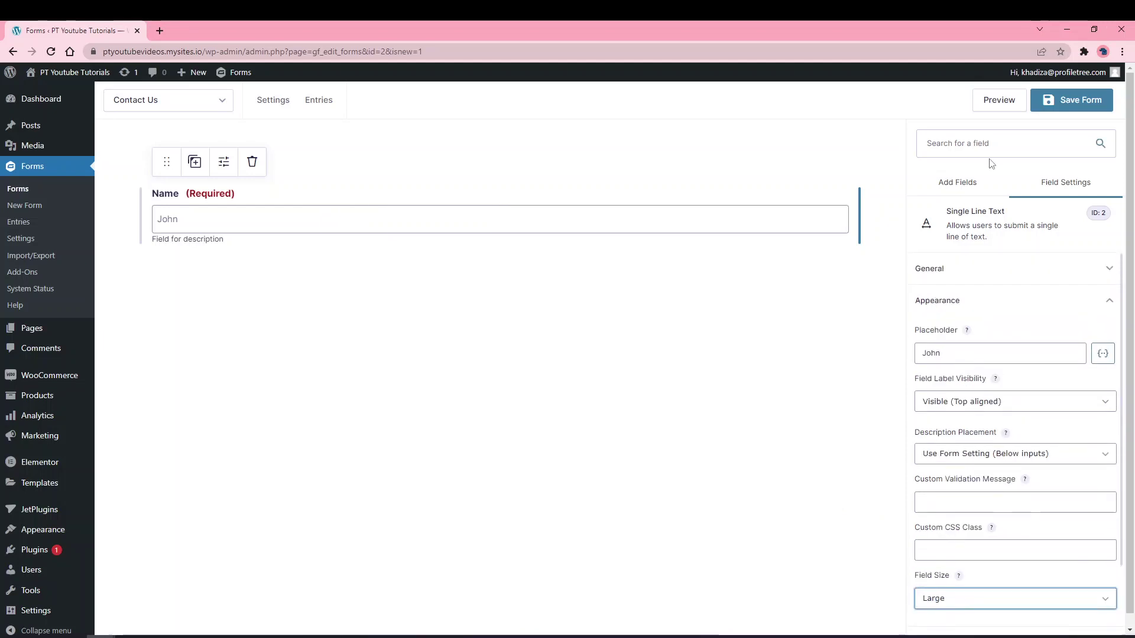
Add three Single Line Text fields, two beside Name in the same row and one full-width below that row
{"action": "left_click", "coordinate": [1000, 307]}
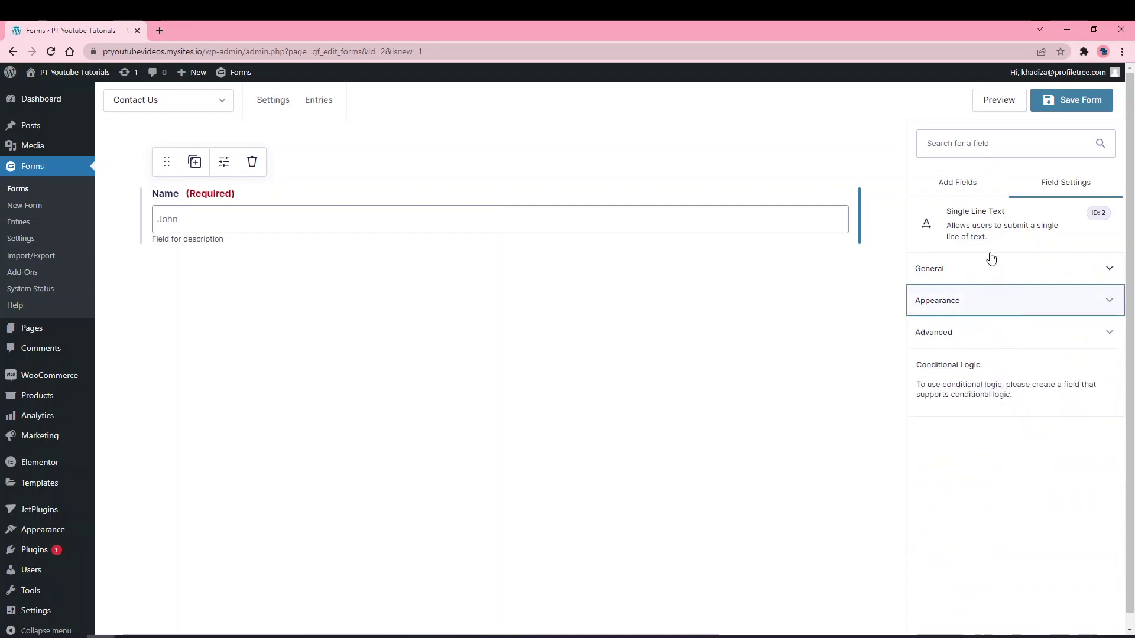
{"action": "left_click", "coordinate": [946, 185]}
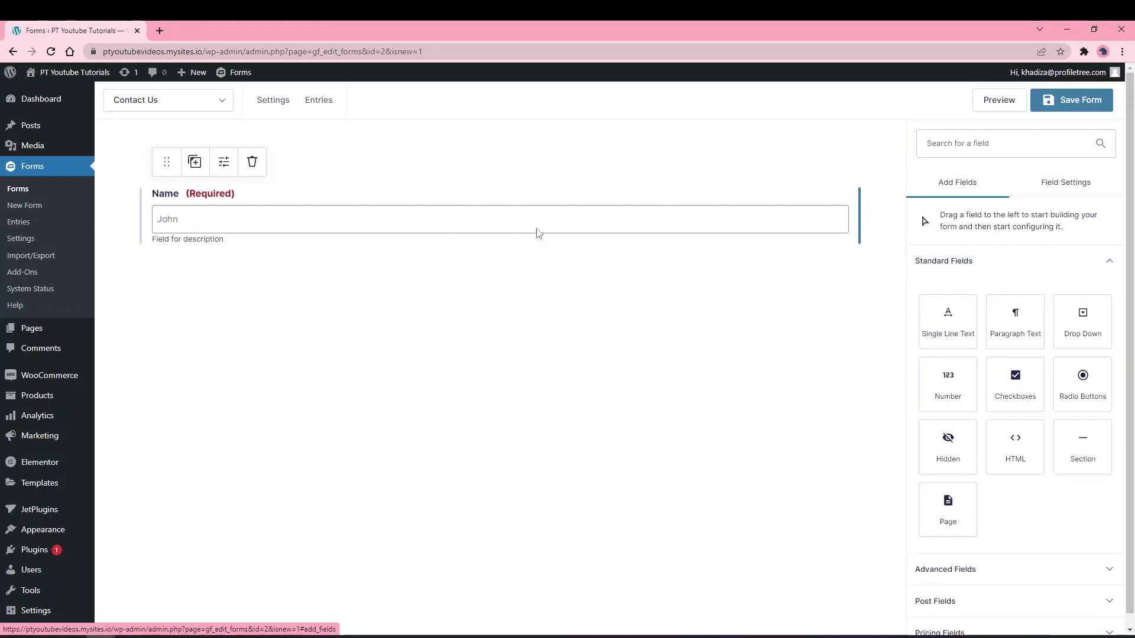
{"action": "left_click_drag", "start_coordinate": [946, 312], "coordinate": [858, 206]}
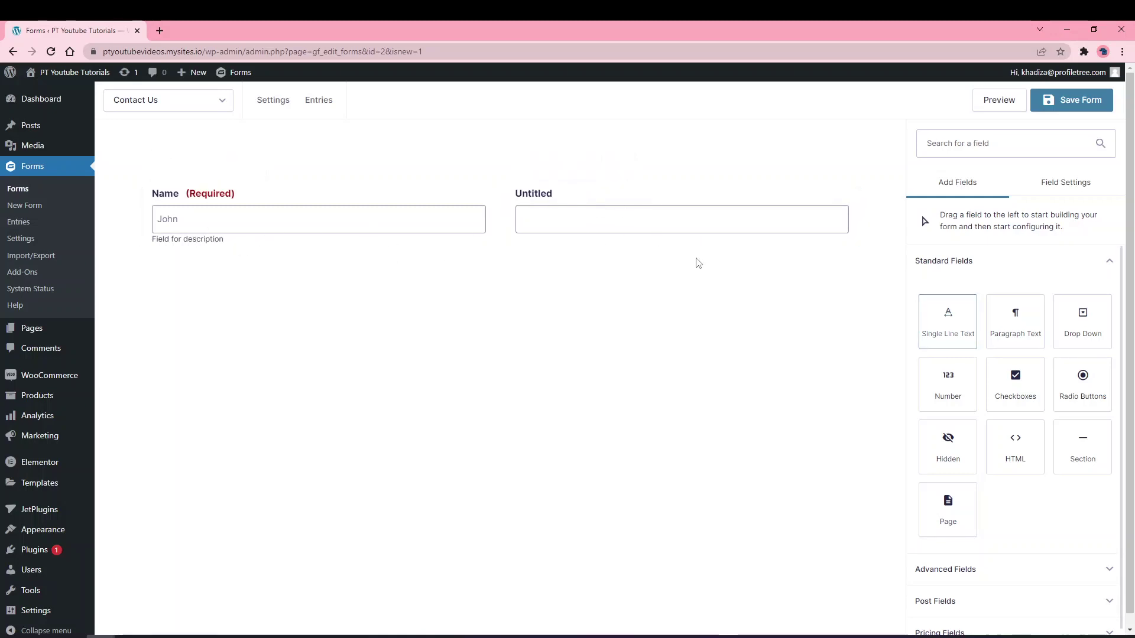
{"action": "left_click", "coordinate": [948, 322]}
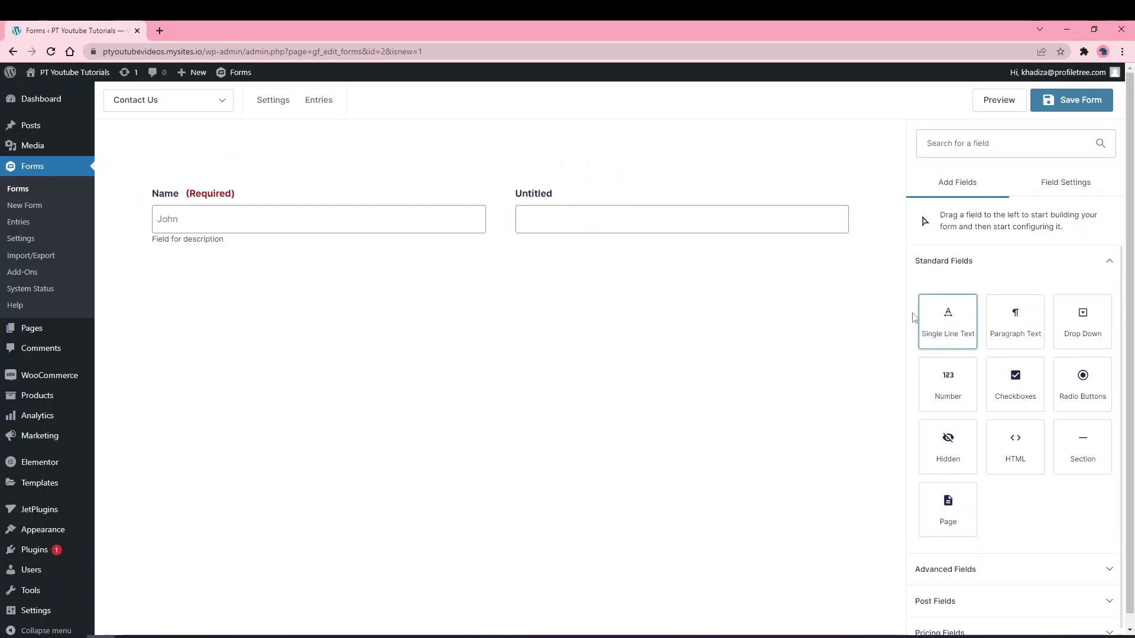
{"action": "right_click", "coordinate": [861, 303]}
{"action": "left_click", "coordinate": [942, 285]}
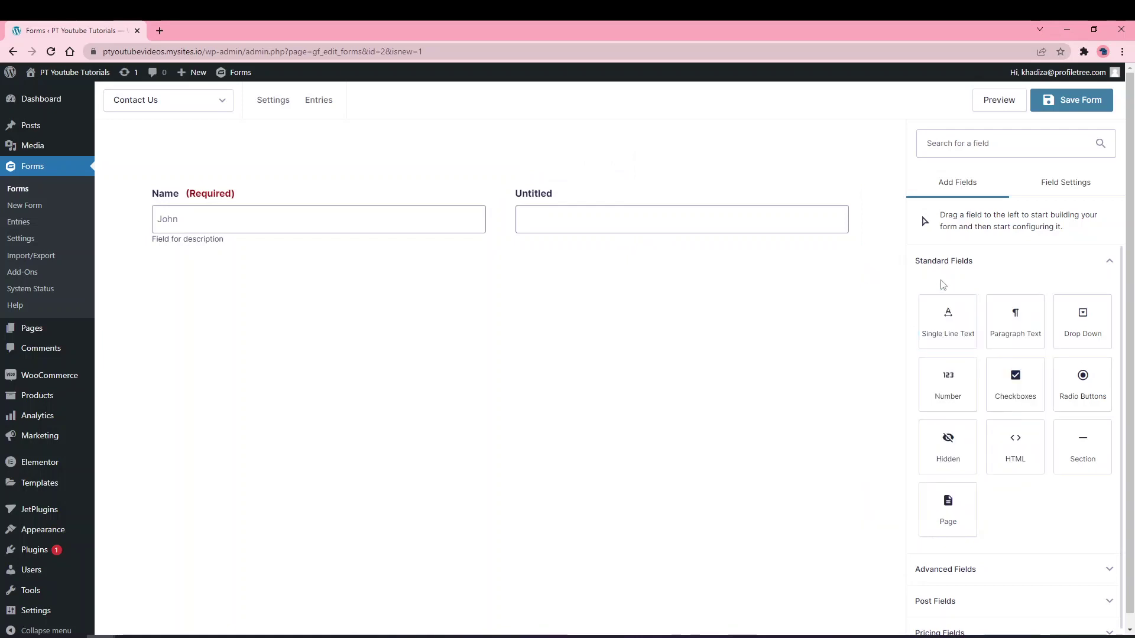
{"action": "left_click_drag", "start_coordinate": [936, 311], "coordinate": [863, 209]}
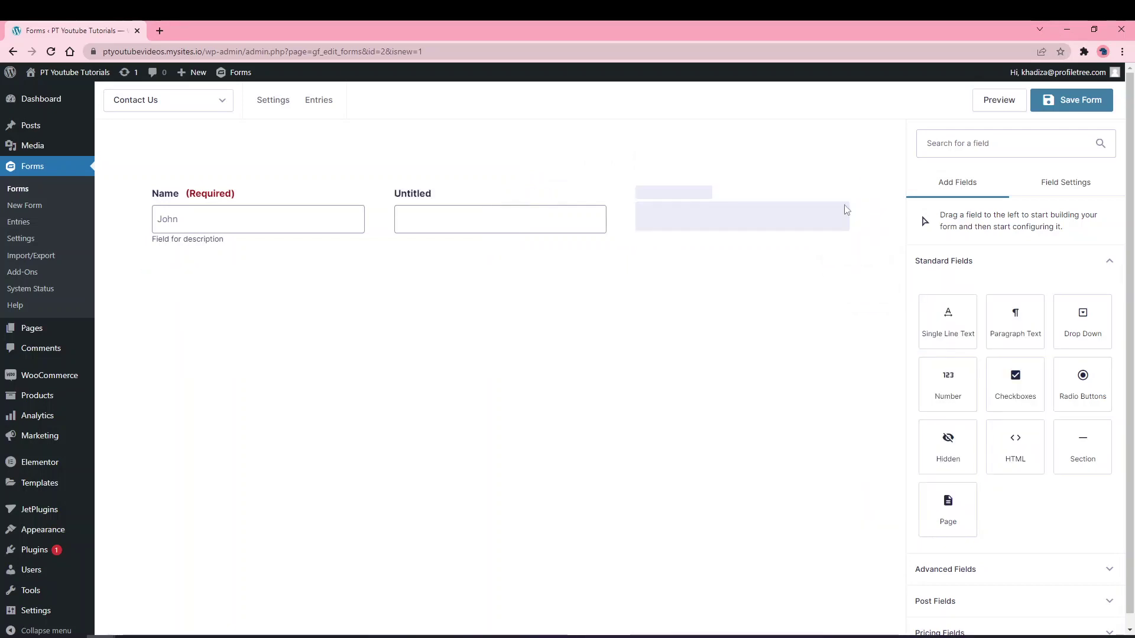
{"action": "left_click_drag", "start_coordinate": [946, 323], "coordinate": [711, 316]}
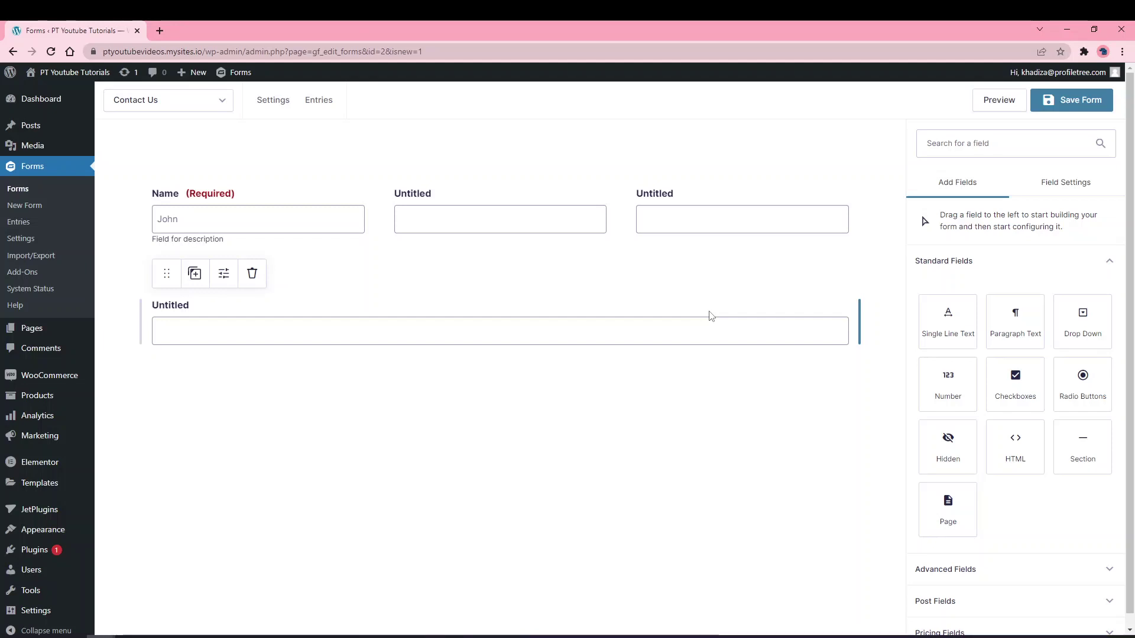
{"action": "left_click", "coordinate": [1007, 269]}
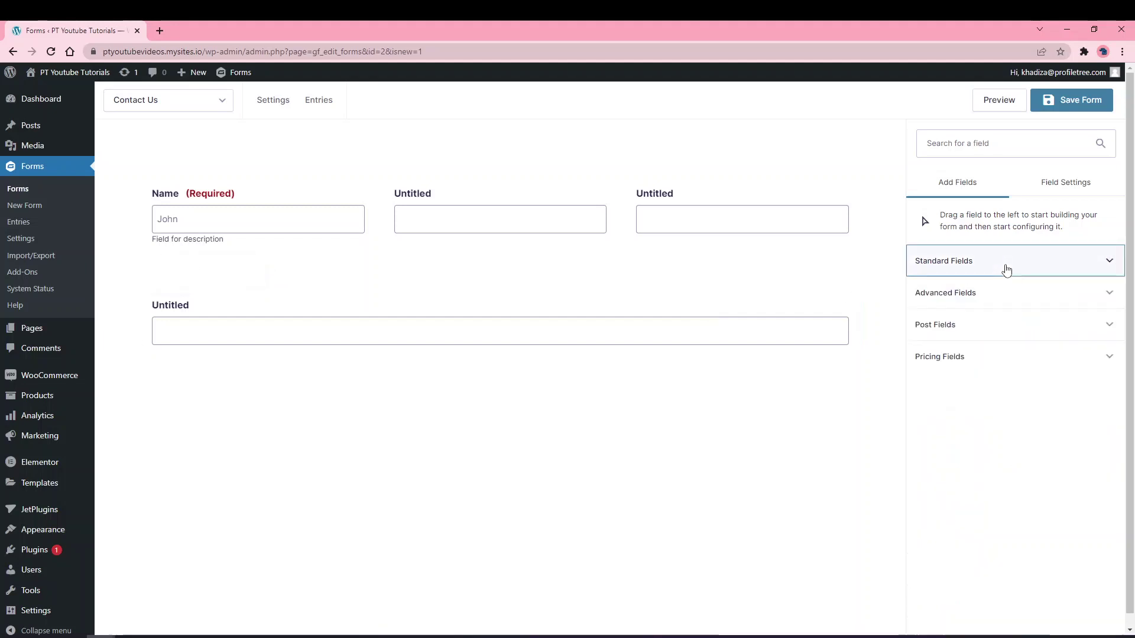
Open the settings of the third field in the top row and view its Conditional Logic configuration
{"action": "left_click", "coordinate": [1046, 193]}
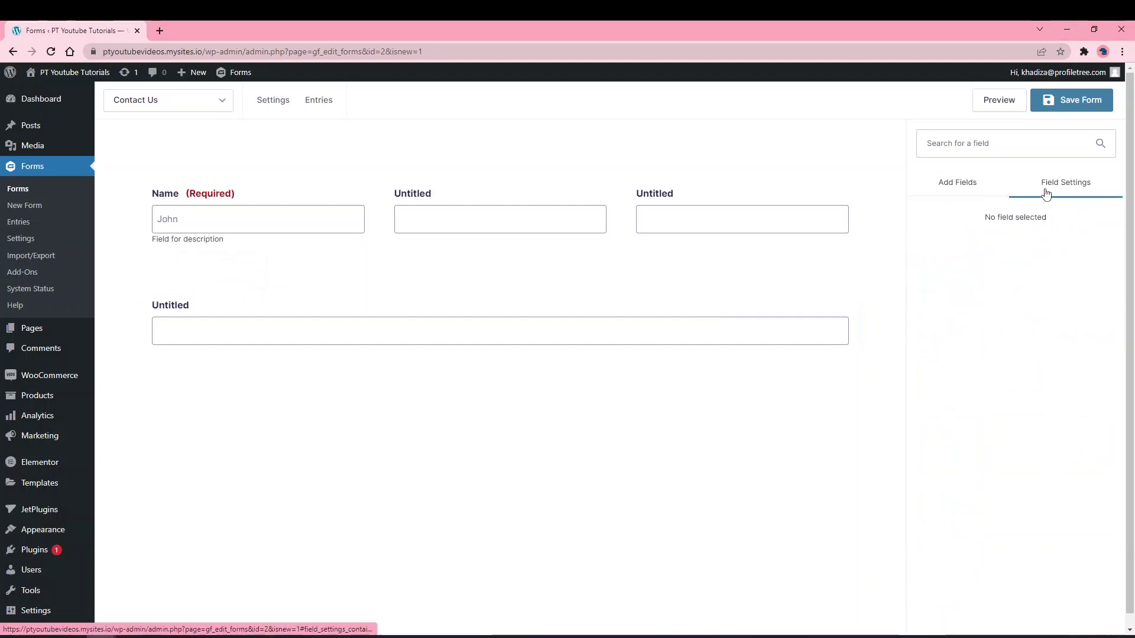
{"action": "left_click", "coordinate": [708, 162]}
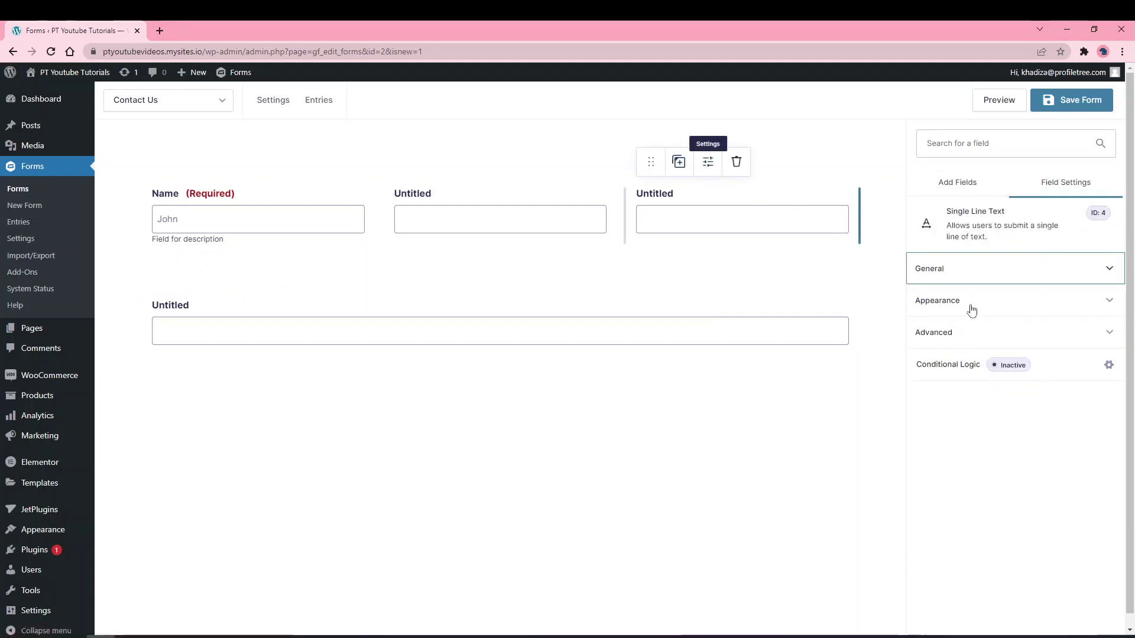
{"action": "left_click", "coordinate": [940, 278]}
{"action": "left_click", "coordinate": [940, 279]}
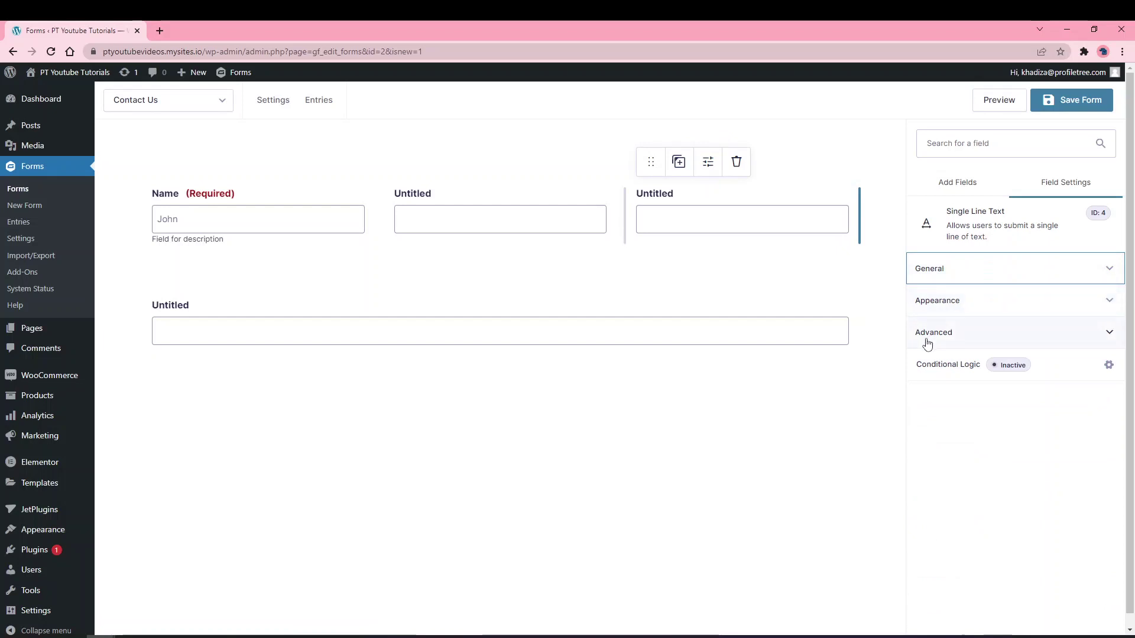
{"action": "left_click", "coordinate": [926, 365]}
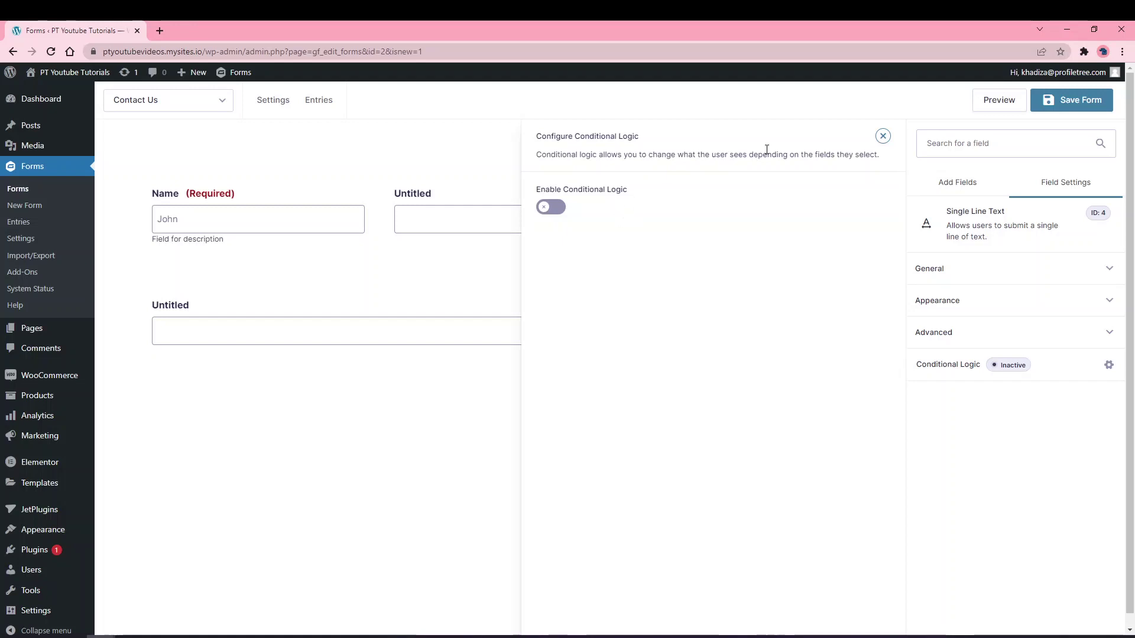
{"action": "mouse_move", "coordinate": [91, 126]}
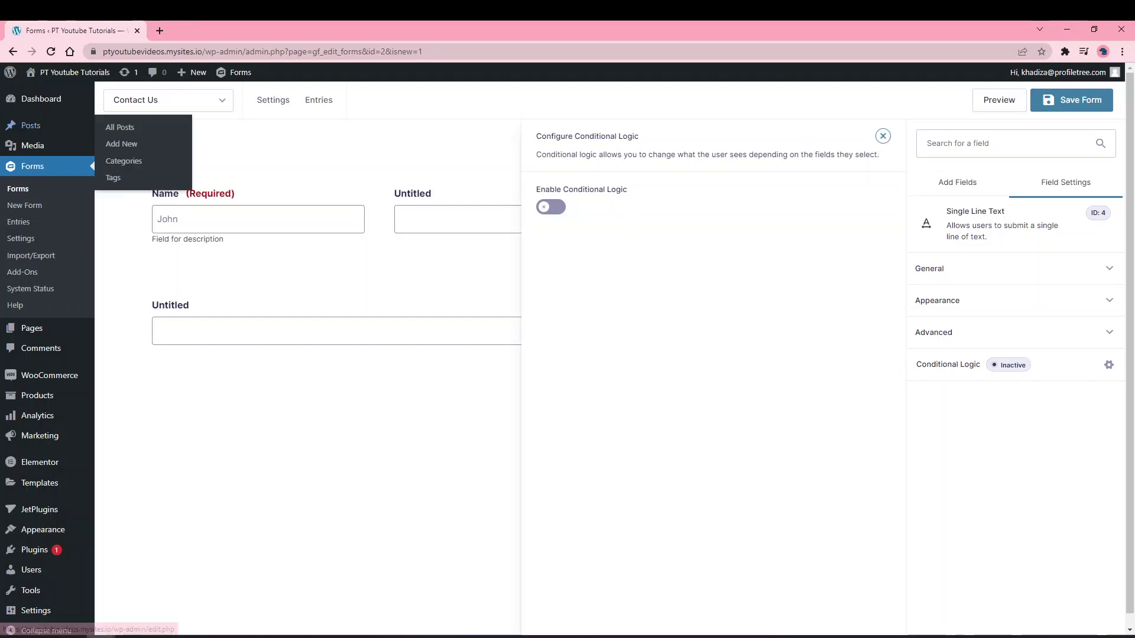
{"action": "key", "text": "Escape"}
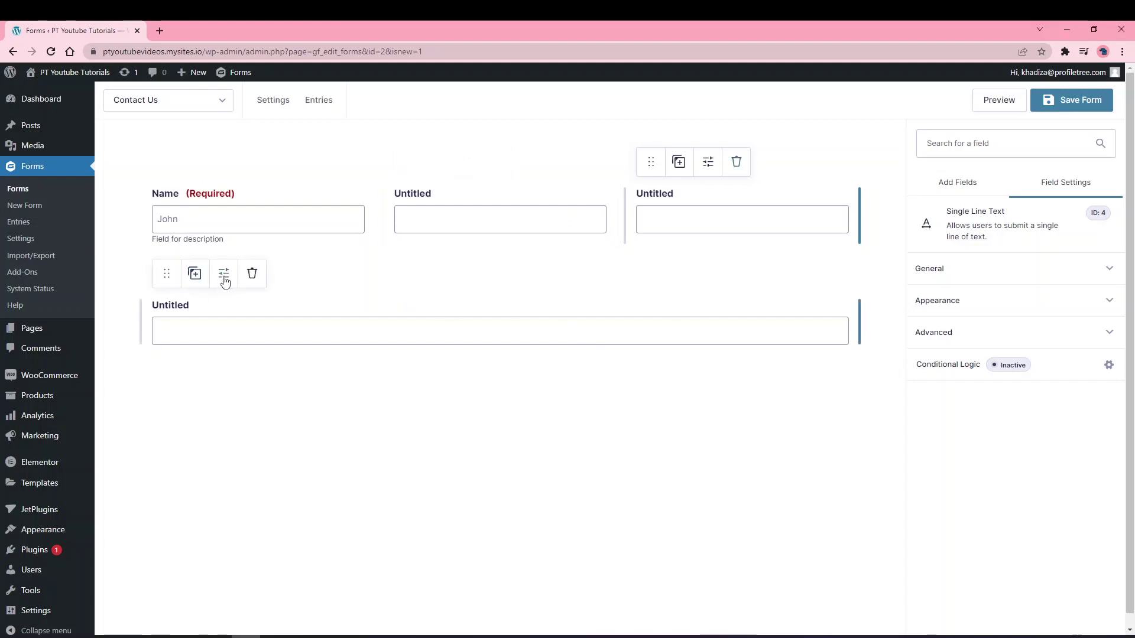
Delete the full-width Single Line Text field below the three-field row
{"action": "left_click", "coordinate": [224, 276]}
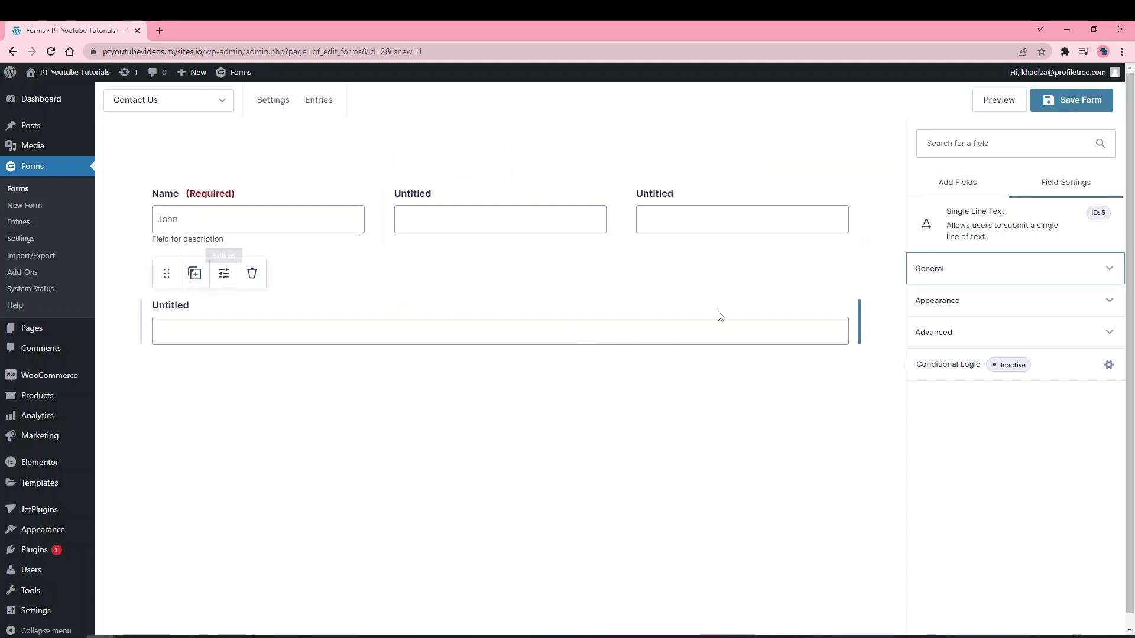
{"action": "left_click", "coordinate": [954, 188]}
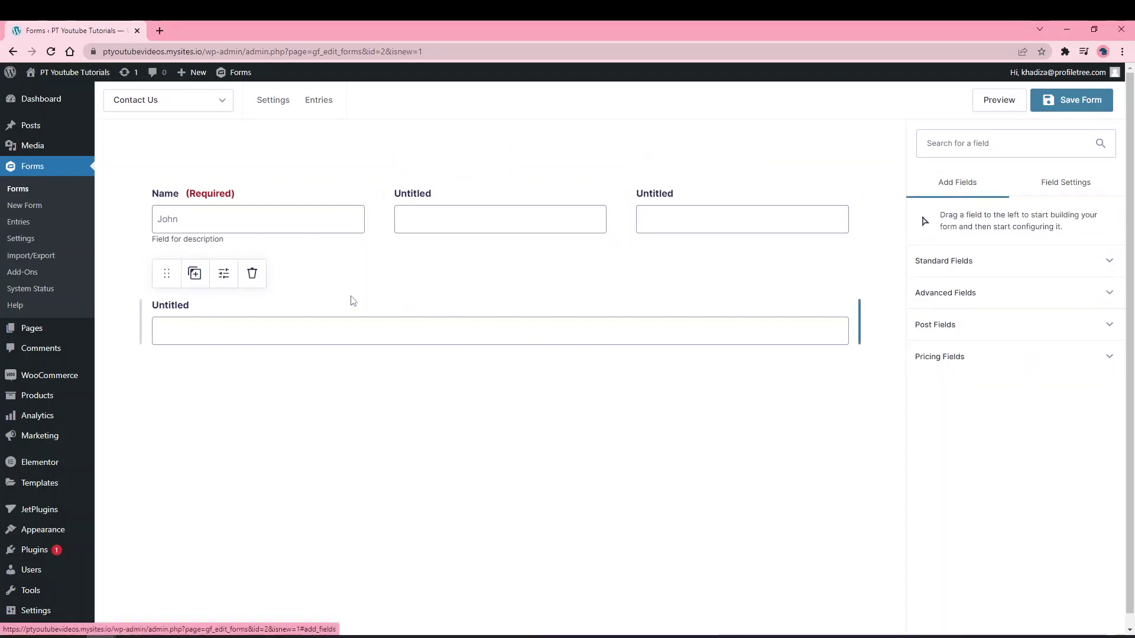
{"action": "left_click", "coordinate": [252, 274]}
{"action": "key", "text": "Return"}
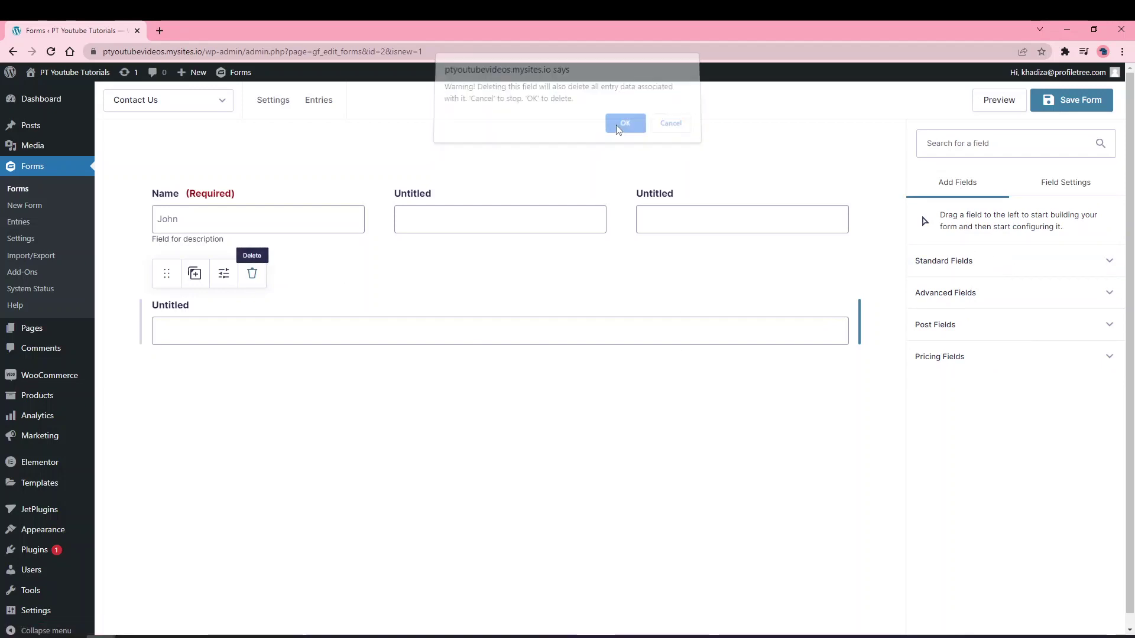
Add a Radio Buttons field below the text field row and open its general settings
{"action": "left_click", "coordinate": [1012, 256]}
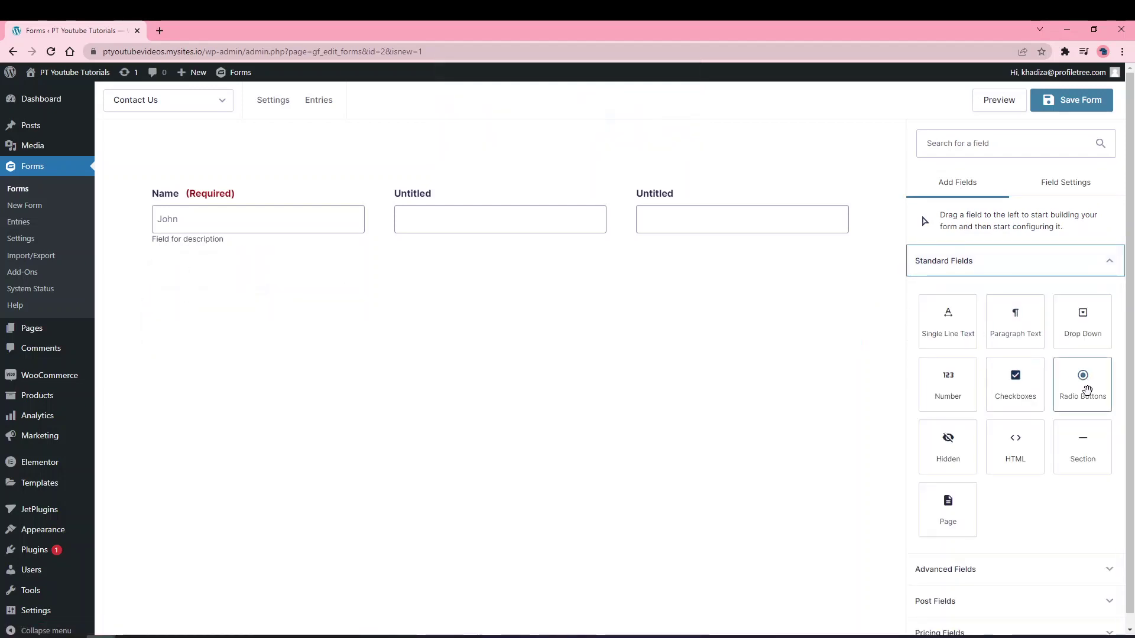
{"action": "left_click_drag", "start_coordinate": [1084, 388], "coordinate": [590, 296]}
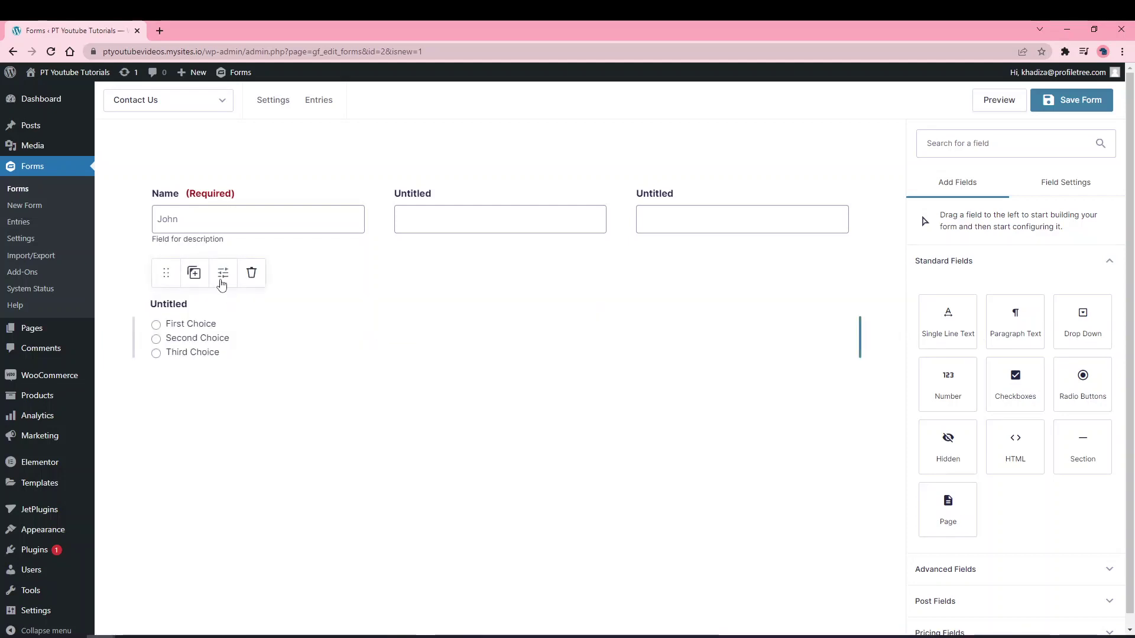
{"action": "left_click", "coordinate": [222, 273]}
{"action": "left_click", "coordinate": [967, 276]}
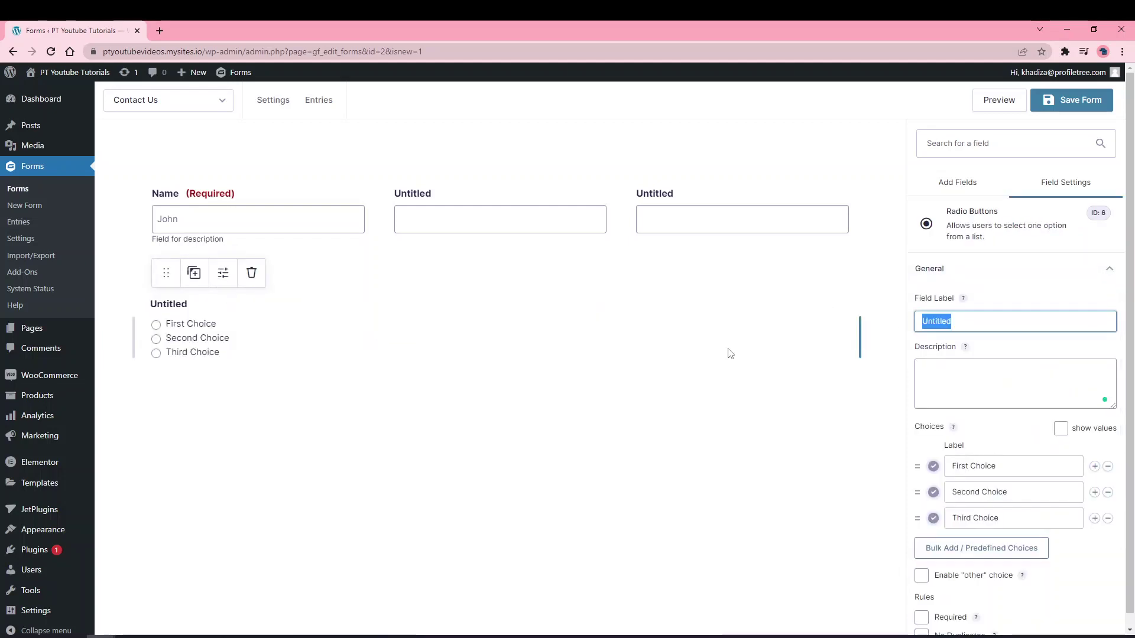
Label the Radio Buttons field "Would you prefer for us to contact you via email or phone?"
{"action": "type", "text": "Wu"}
{"action": "key", "text": "BackSpace"}
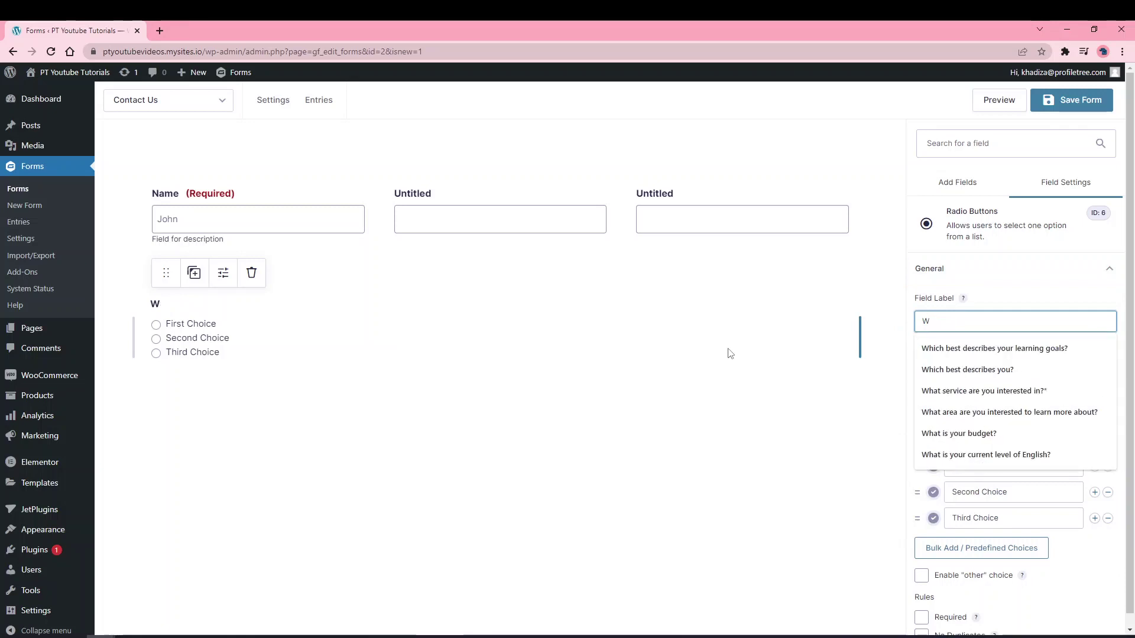
{"action": "type", "text": "ould you p"}
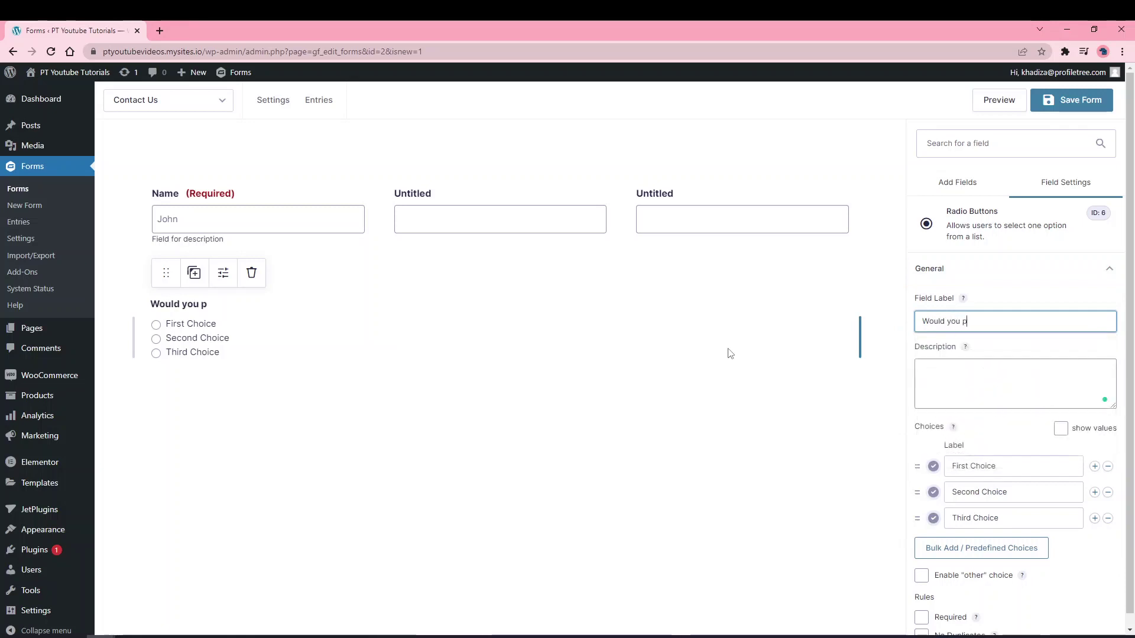
{"action": "type", "text": "refer for "}
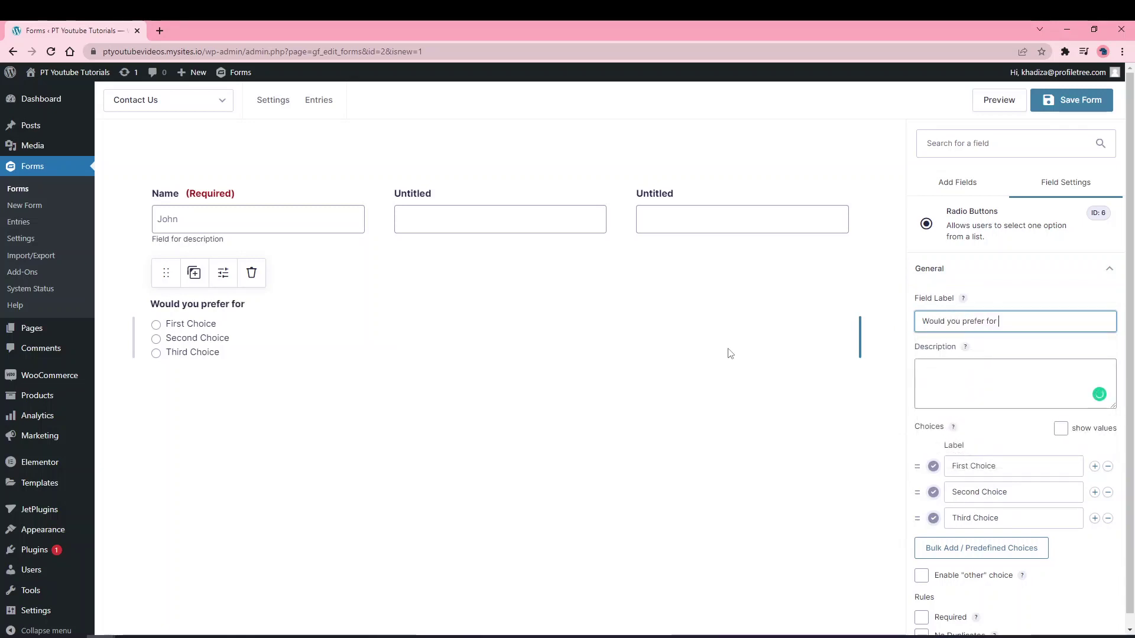
{"action": "type", "text": "us to contact"}
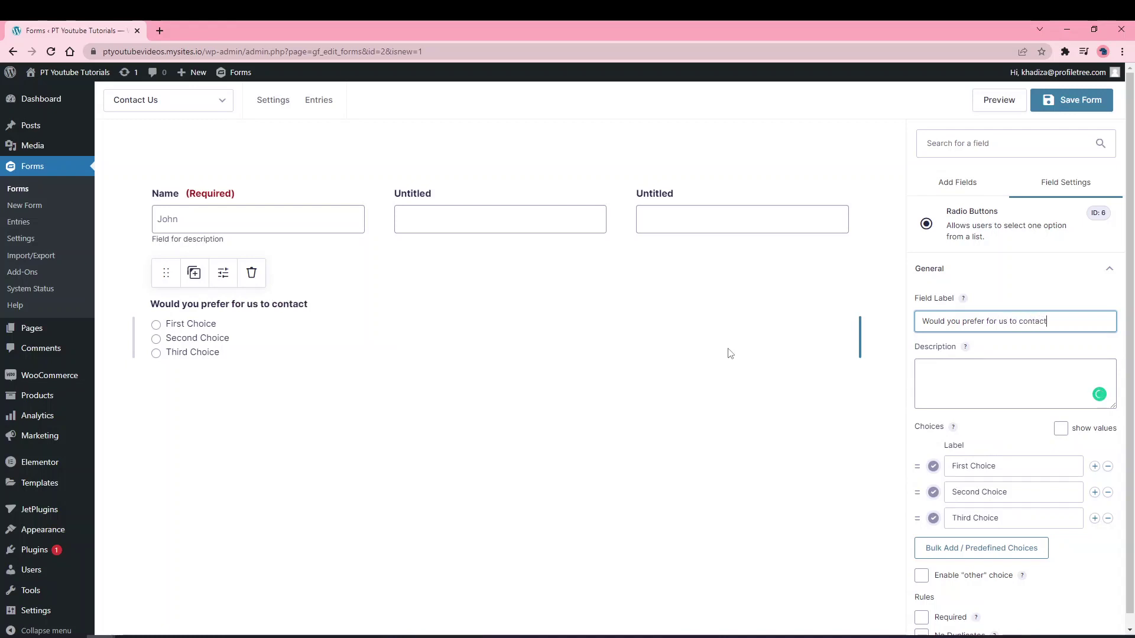
{"action": "type", "text": " you via"}
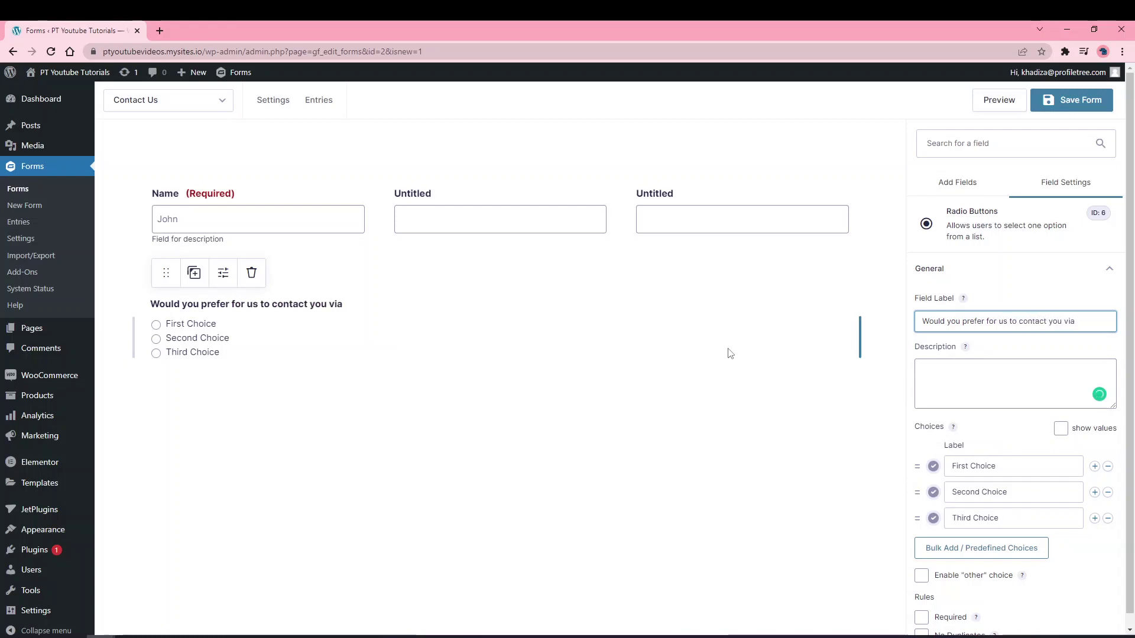
{"action": "type", "text": " email or phone?"}
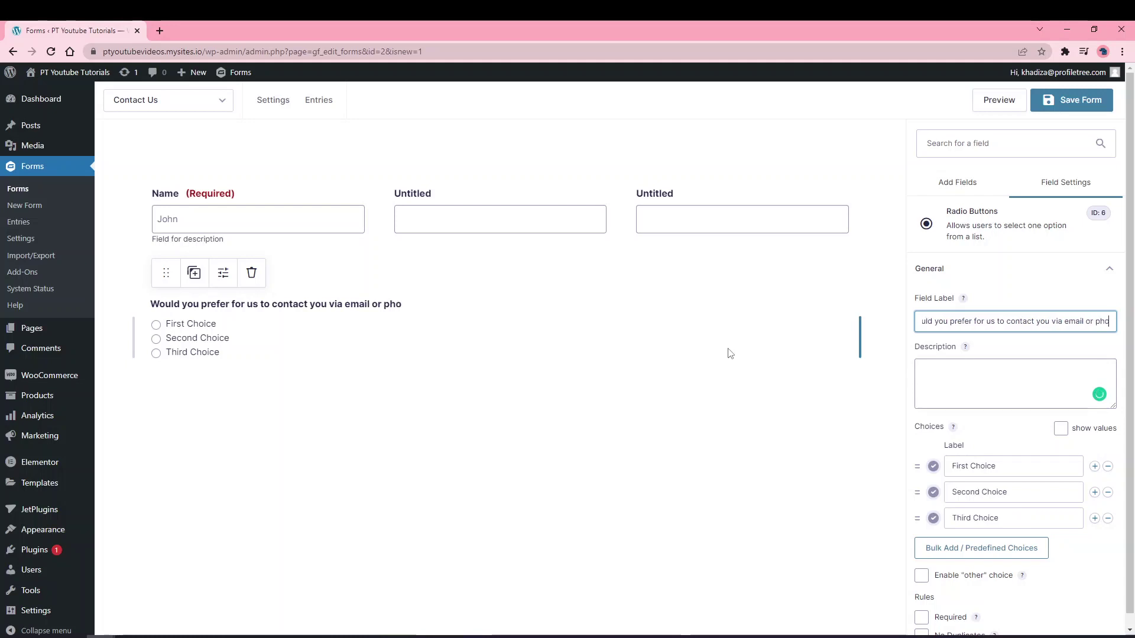
Remove the third choice from the radio button question and rename the remaining two choices Email and Phone
{"action": "left_click", "coordinate": [1108, 519]}
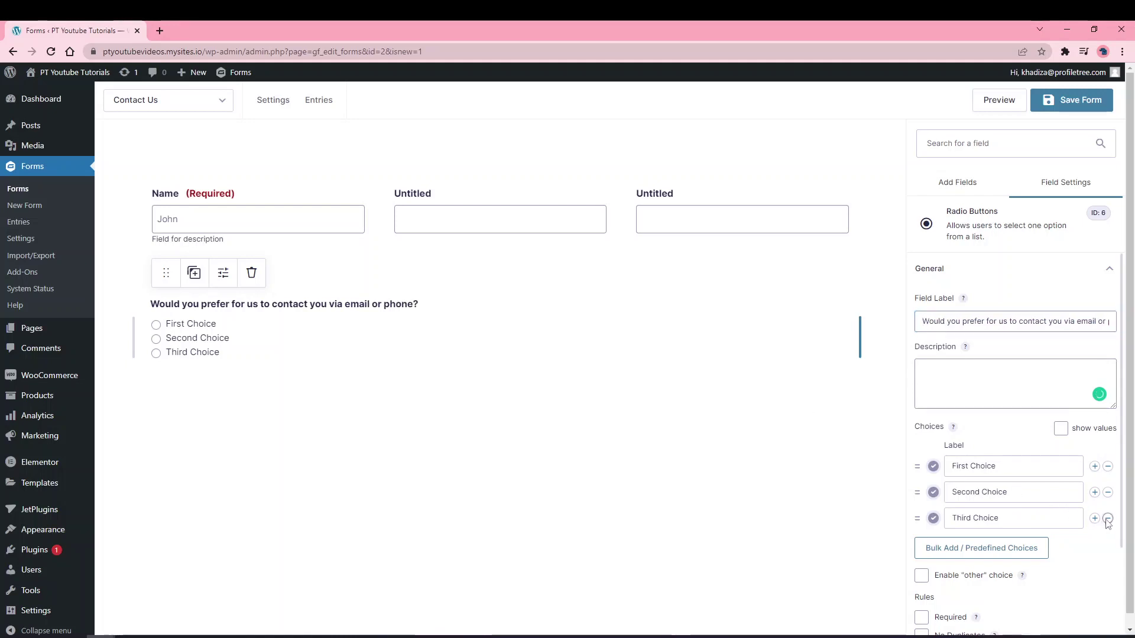
{"action": "triple_click", "coordinate": [1020, 471]}
{"action": "type", "text": "Email"}
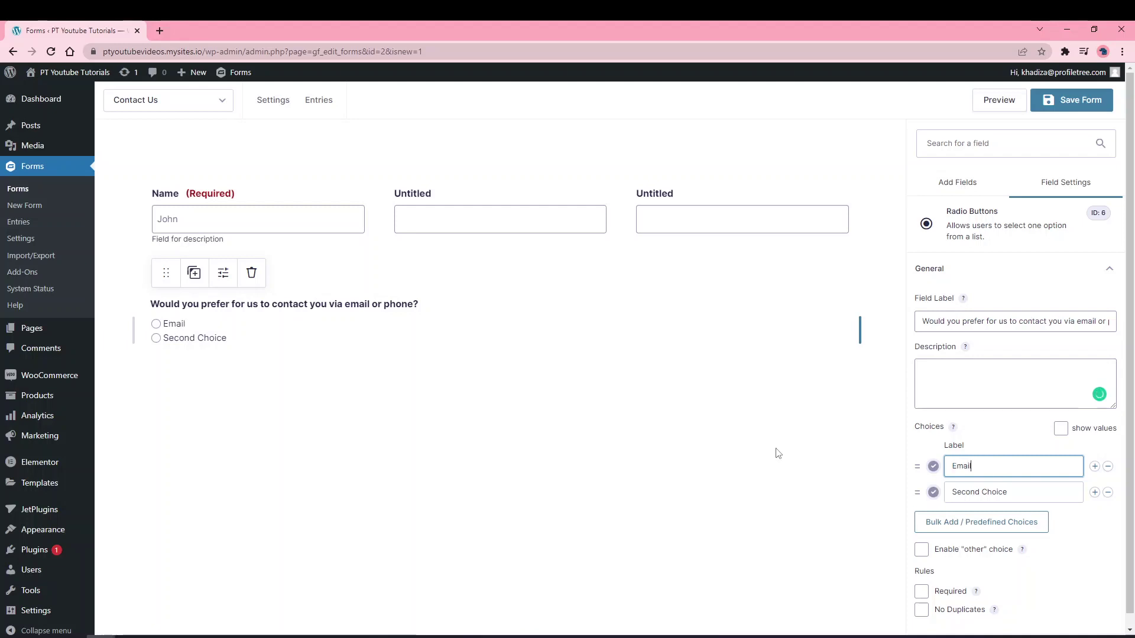
{"action": "key", "text": "Tab"}
{"action": "key", "text": "Tab"}
{"action": "key", "text": "Tab"}
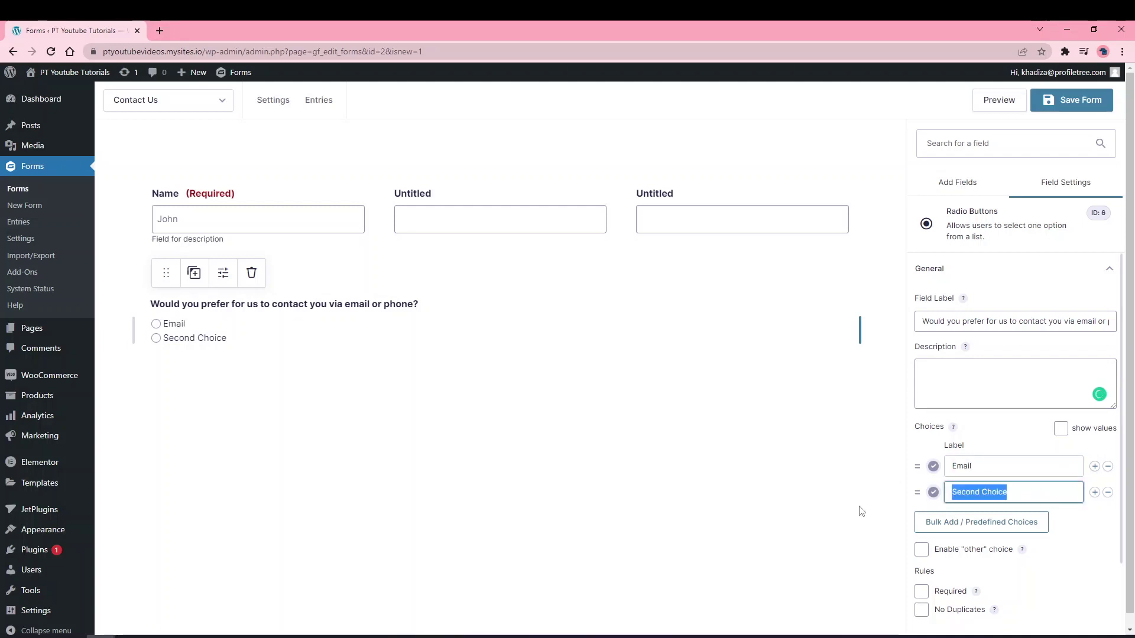
{"action": "type", "text": "Phone"}
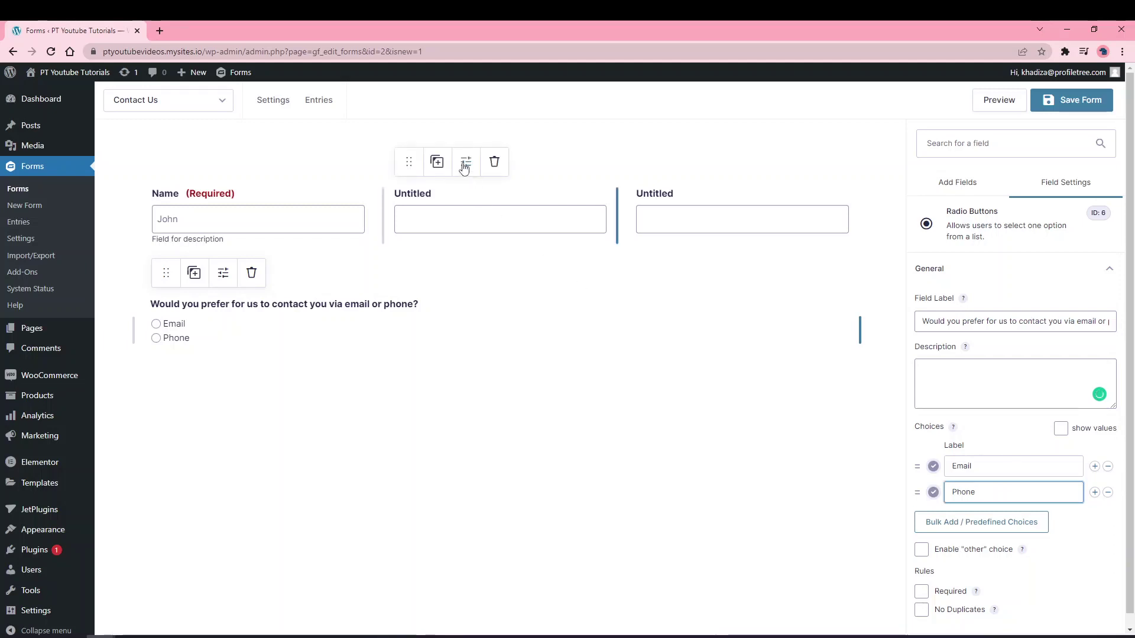
Add an Email field from the advanced fields below the contact preference question
{"action": "left_click", "coordinate": [464, 165]}
{"action": "left_click", "coordinate": [958, 182]}
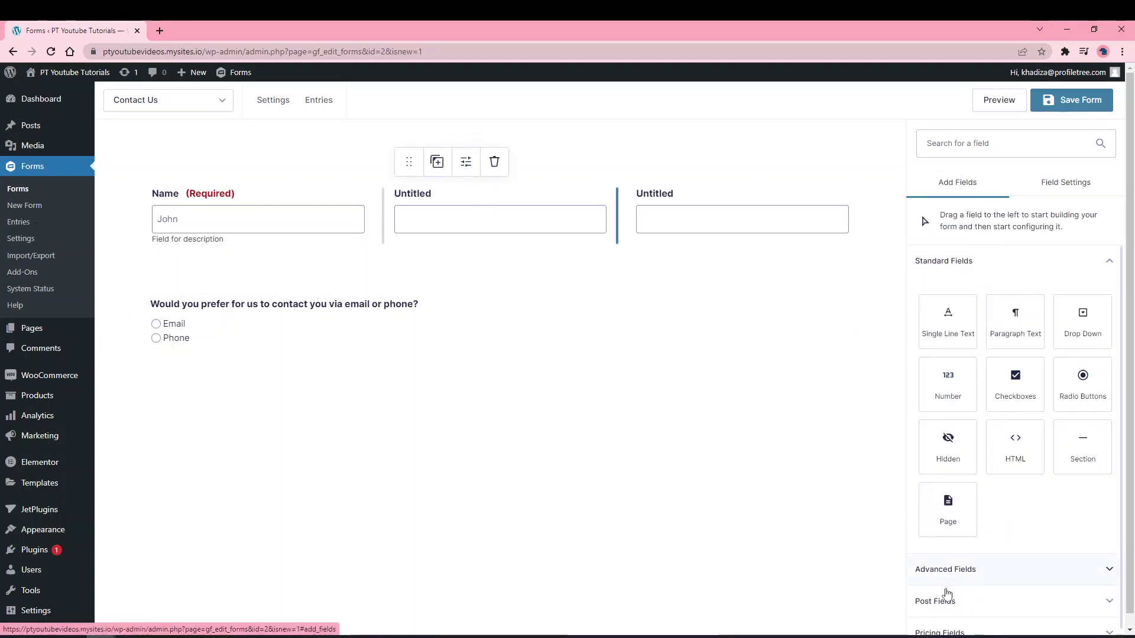
{"action": "left_click", "coordinate": [945, 569]}
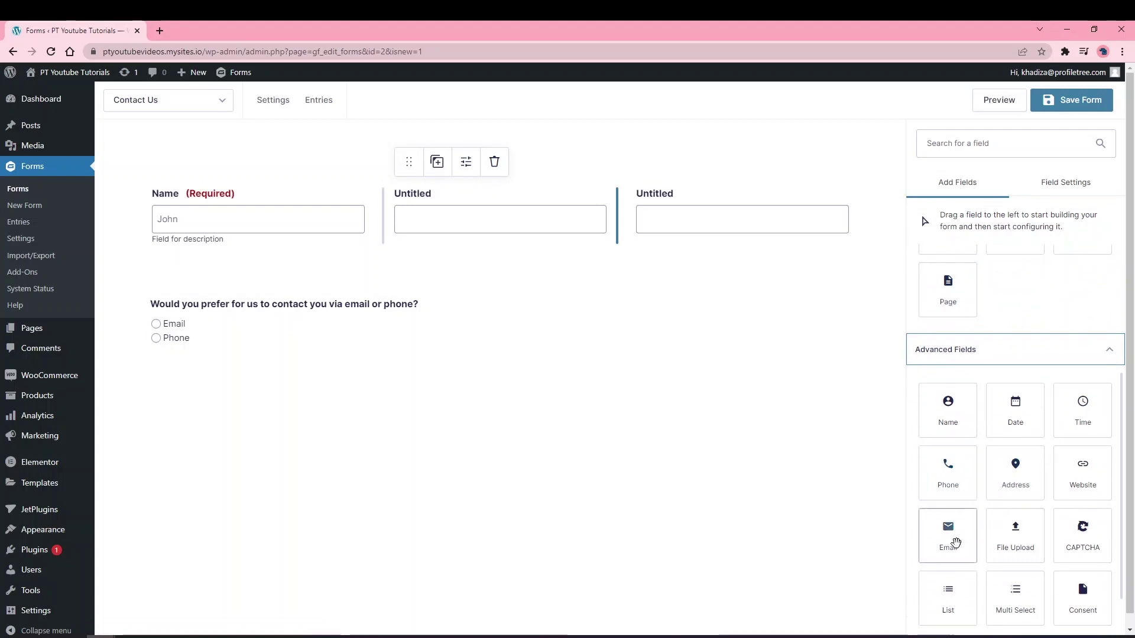
{"action": "left_click_drag", "start_coordinate": [956, 543], "coordinate": [603, 401]}
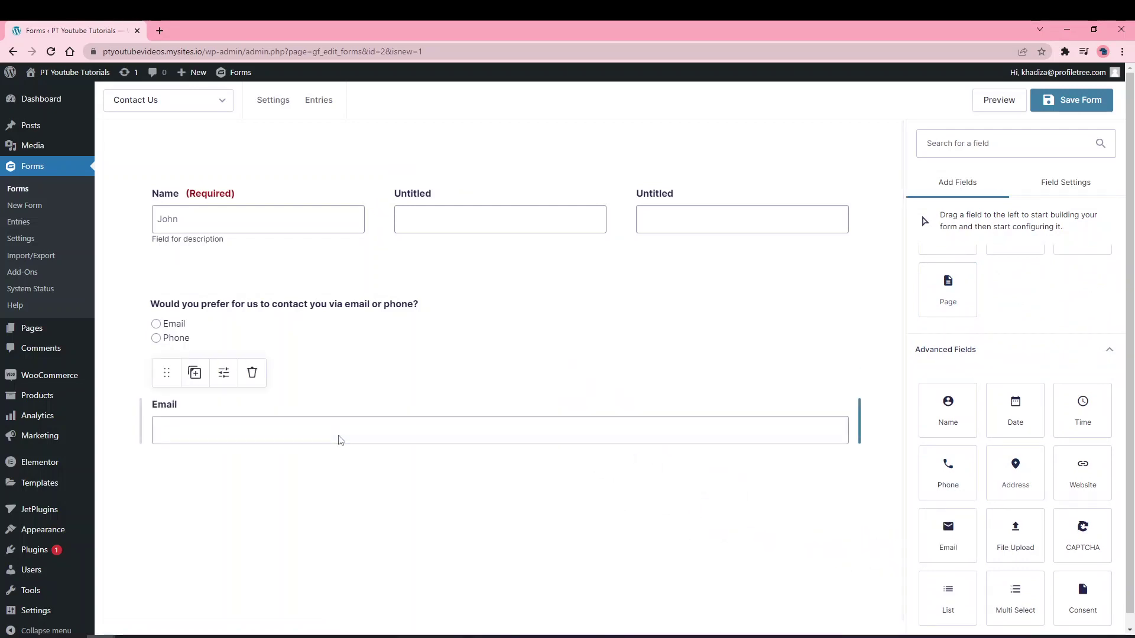
Enable conditional logic on the Email field to show it if the contact preference question is Email
{"action": "left_click", "coordinate": [224, 373]}
{"action": "left_click", "coordinate": [937, 596]}
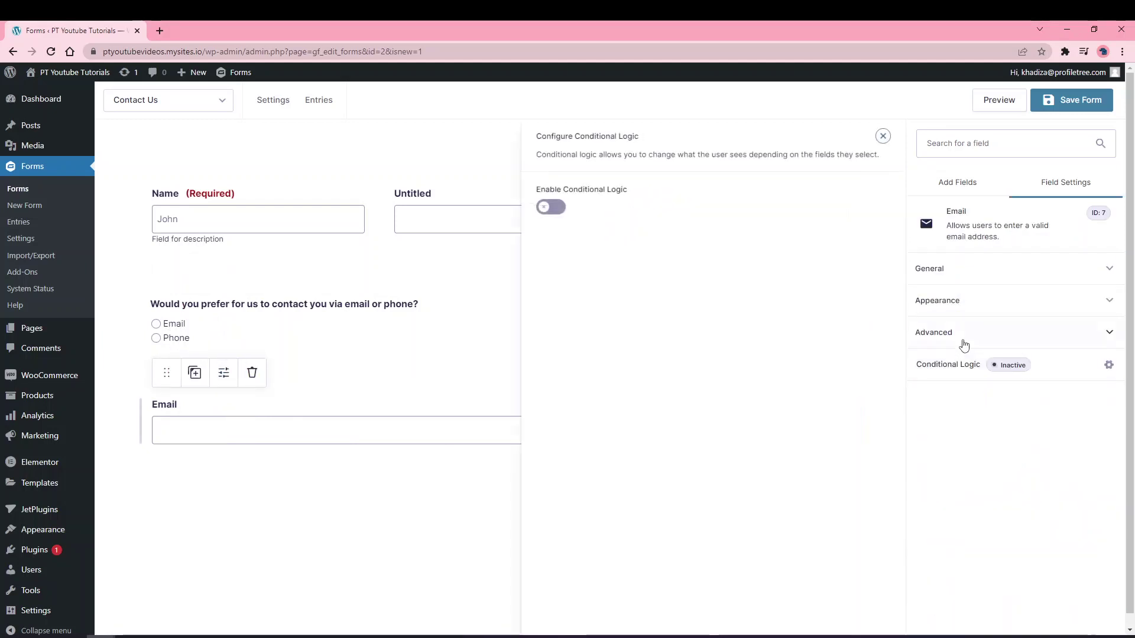
{"action": "left_click", "coordinate": [545, 208]}
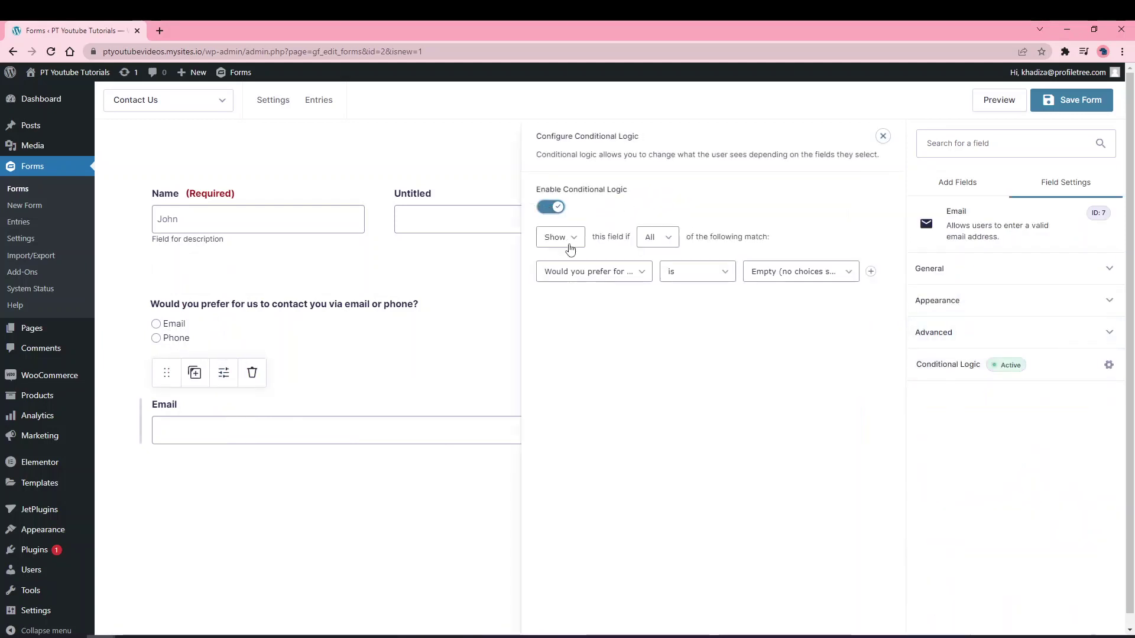
{"action": "left_click", "coordinate": [569, 276]}
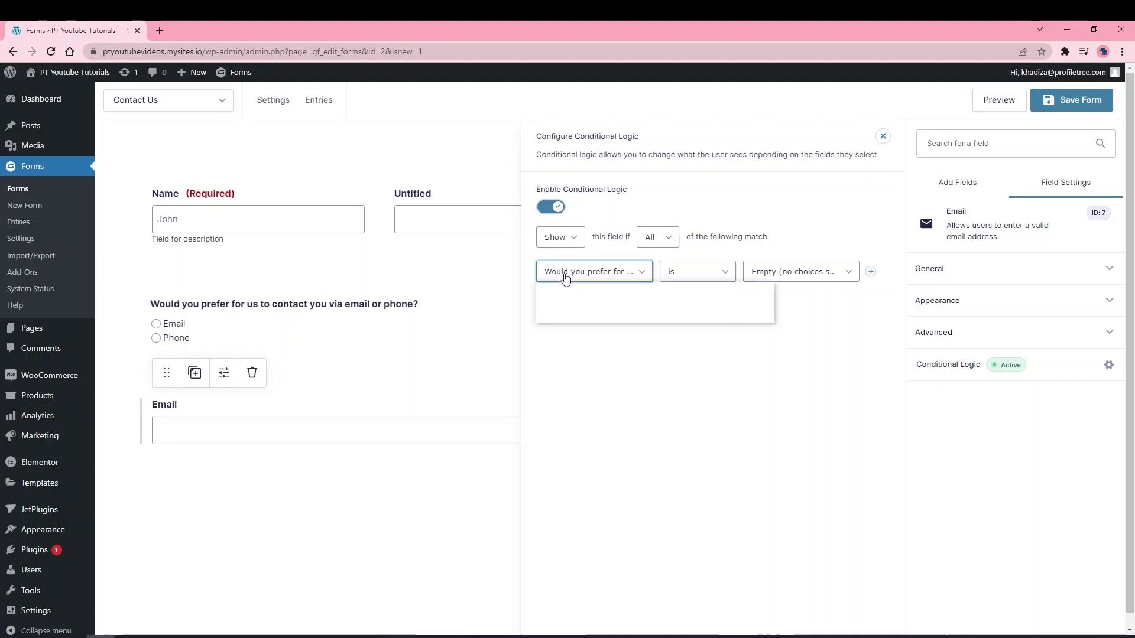
{"action": "left_click", "coordinate": [567, 287]}
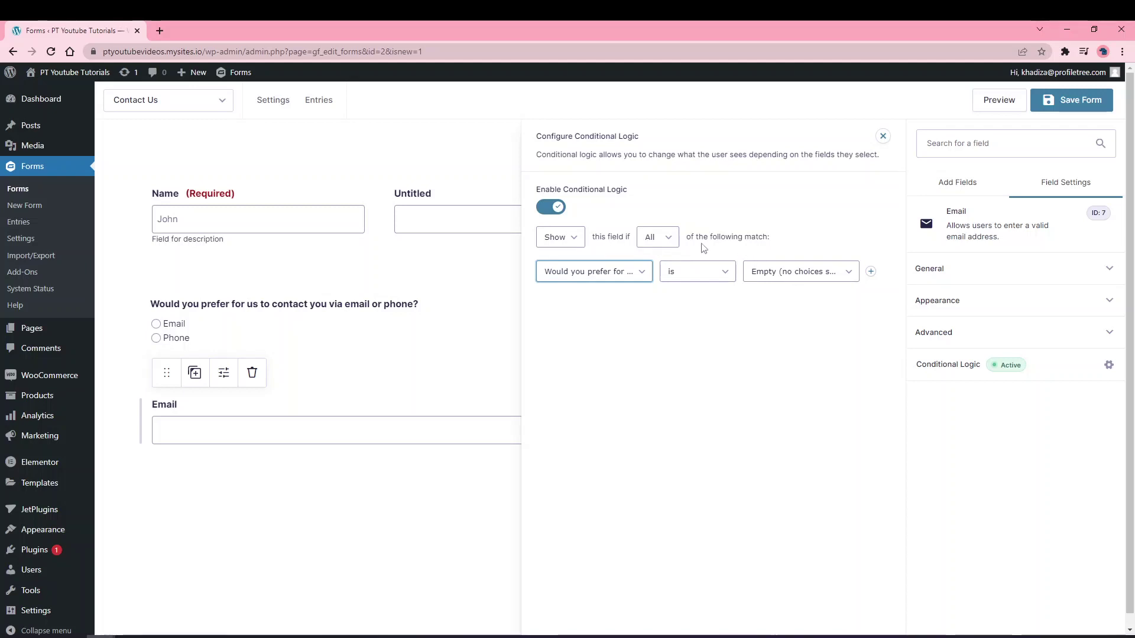
{"action": "left_click", "coordinate": [585, 272]}
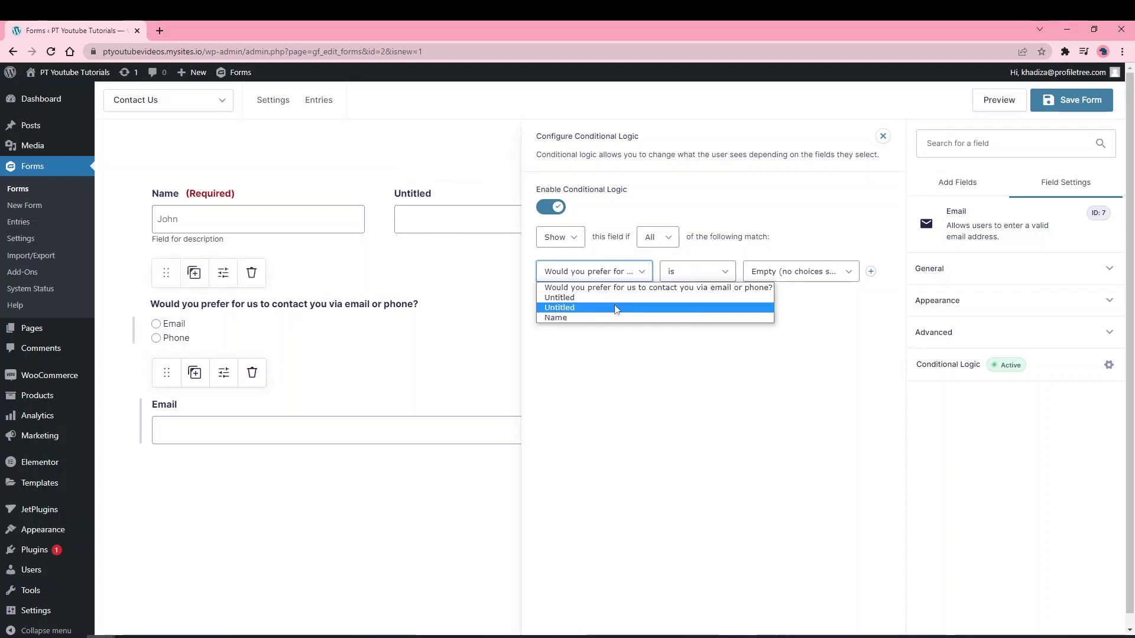
{"action": "left_click", "coordinate": [578, 288]}
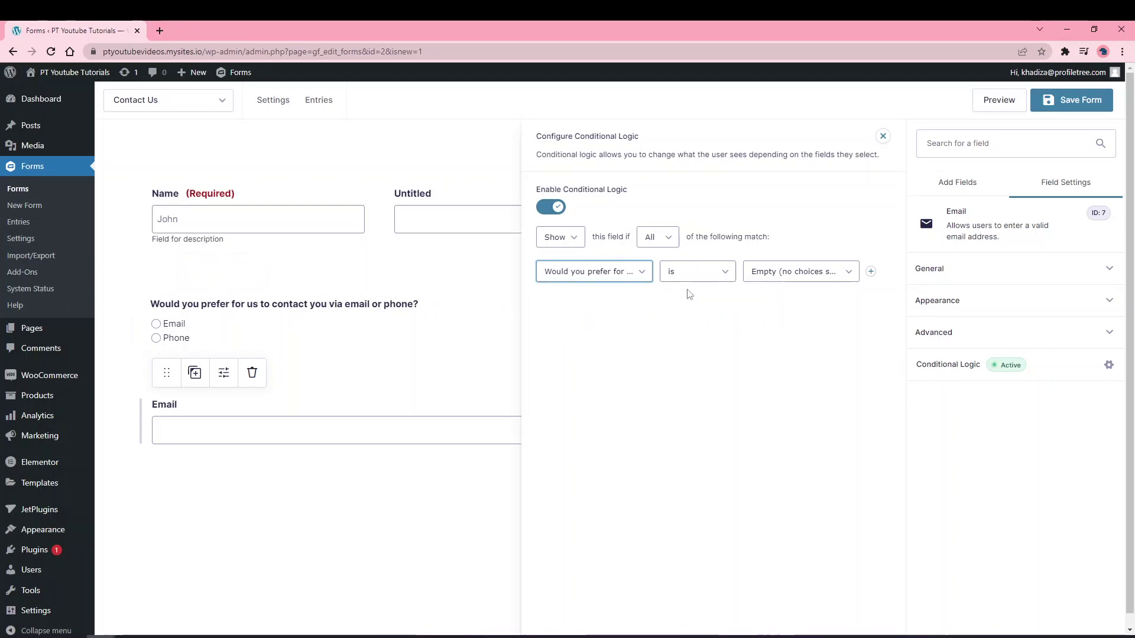
{"action": "left_click", "coordinate": [719, 280]}
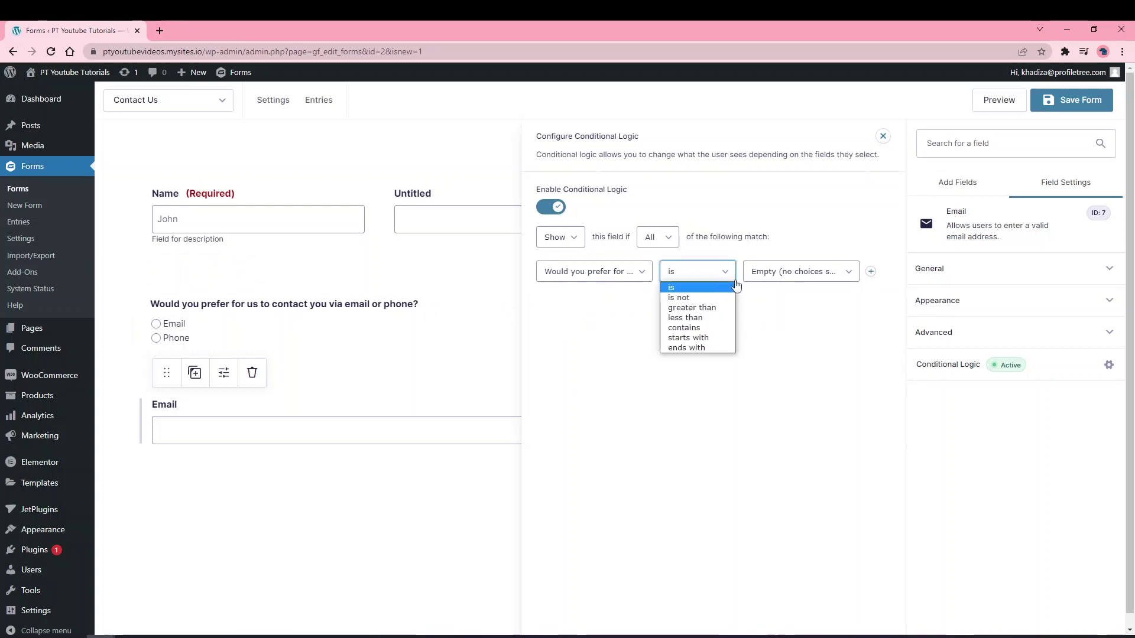
{"action": "left_click", "coordinate": [787, 275]}
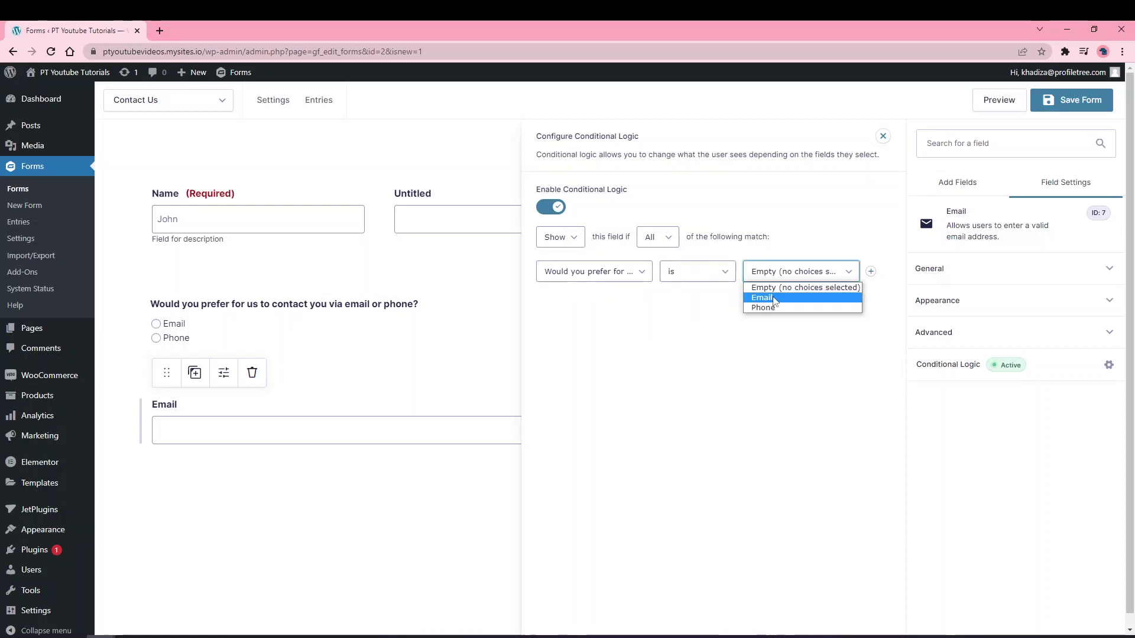
{"action": "left_click", "coordinate": [774, 298]}
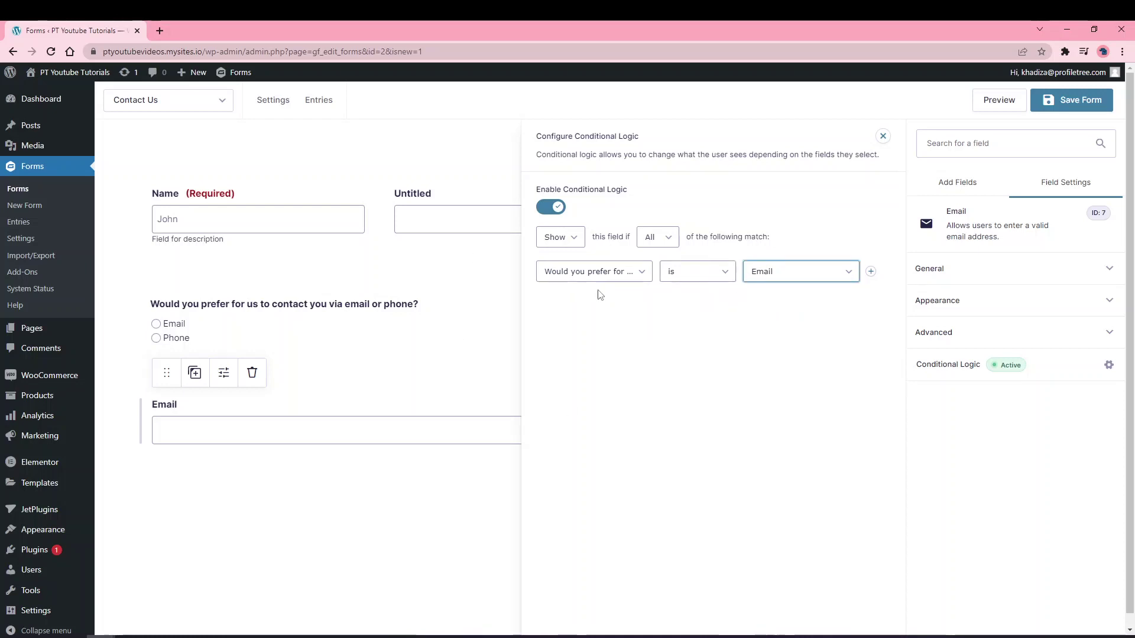
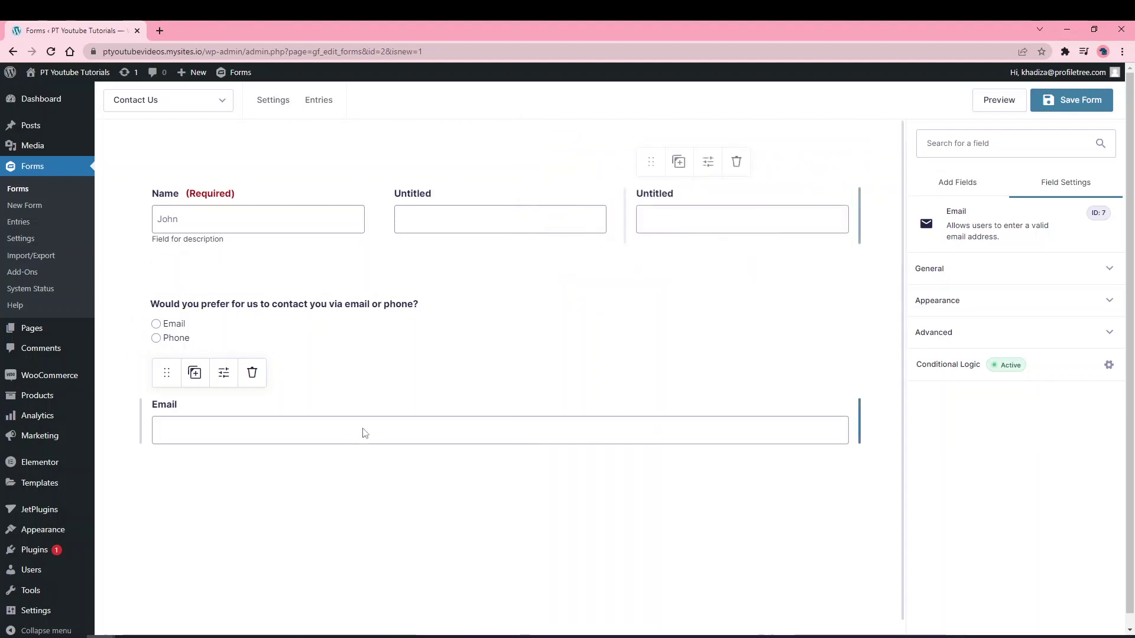
Add a Phone field from the advanced fields below the Email field
{"action": "left_click", "coordinate": [168, 329]}
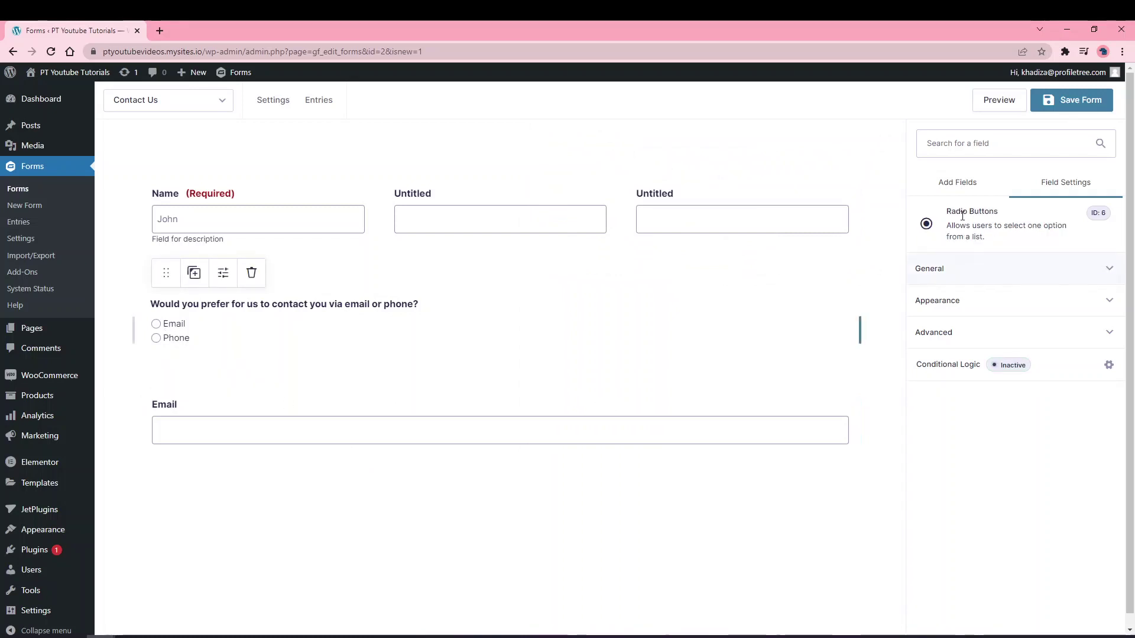
{"action": "left_click", "coordinate": [962, 191]}
{"action": "left_click_drag", "start_coordinate": [969, 497], "coordinate": [778, 471]}
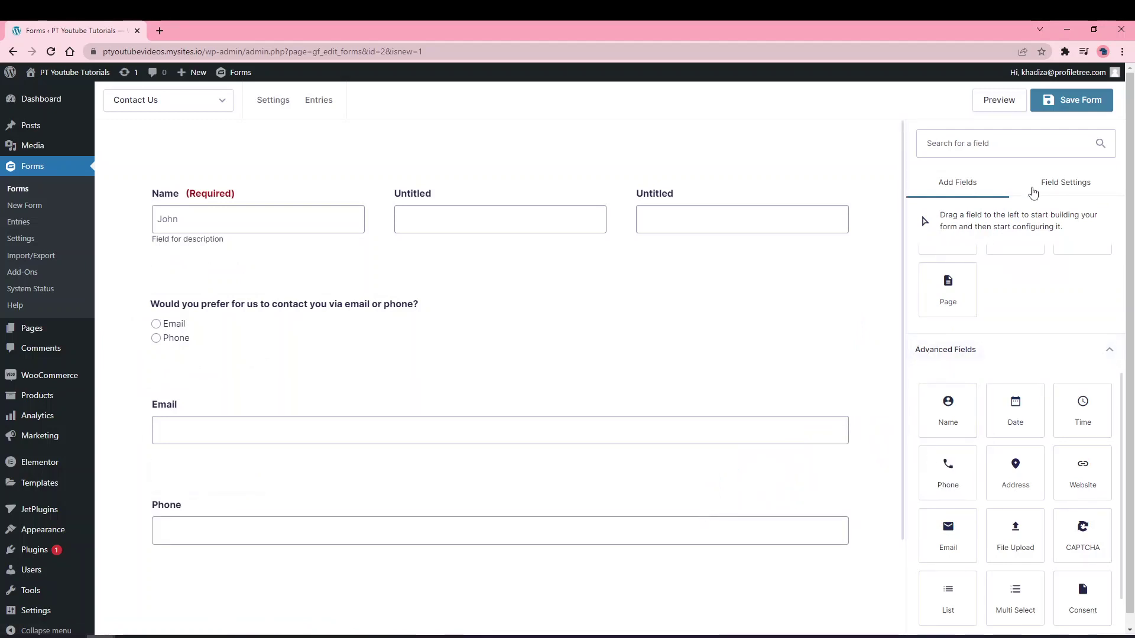
Enable conditional logic on the Phone field to show it if the contact preference question is Phone
{"action": "left_click", "coordinate": [689, 531]}
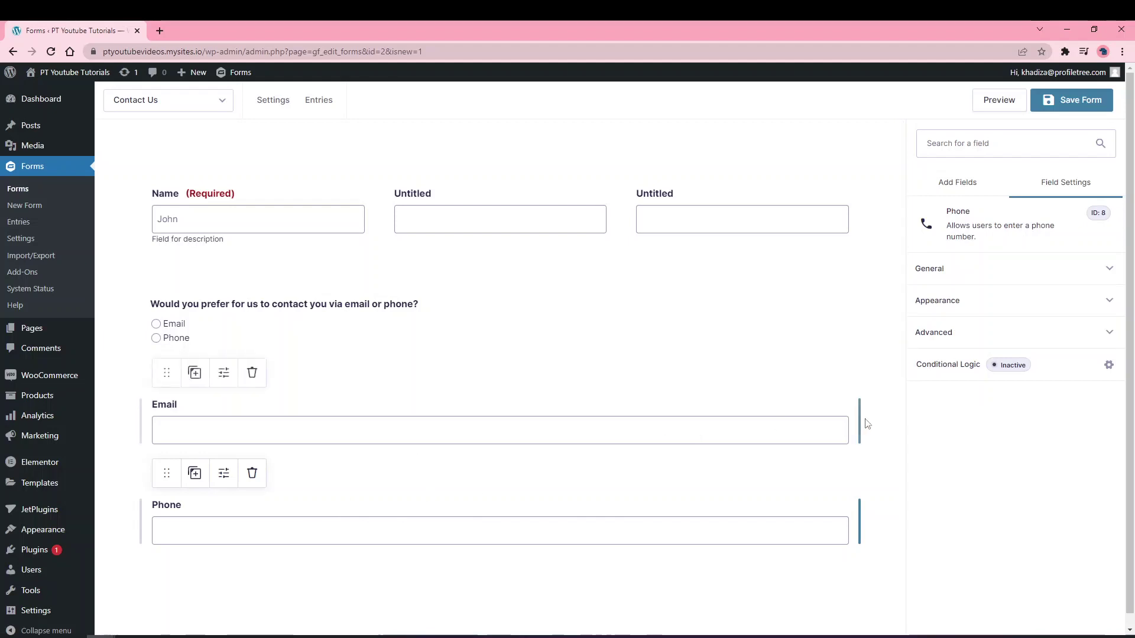
{"action": "left_click", "coordinate": [930, 367]}
{"action": "left_click", "coordinate": [551, 208]}
{"action": "left_click", "coordinate": [578, 272]}
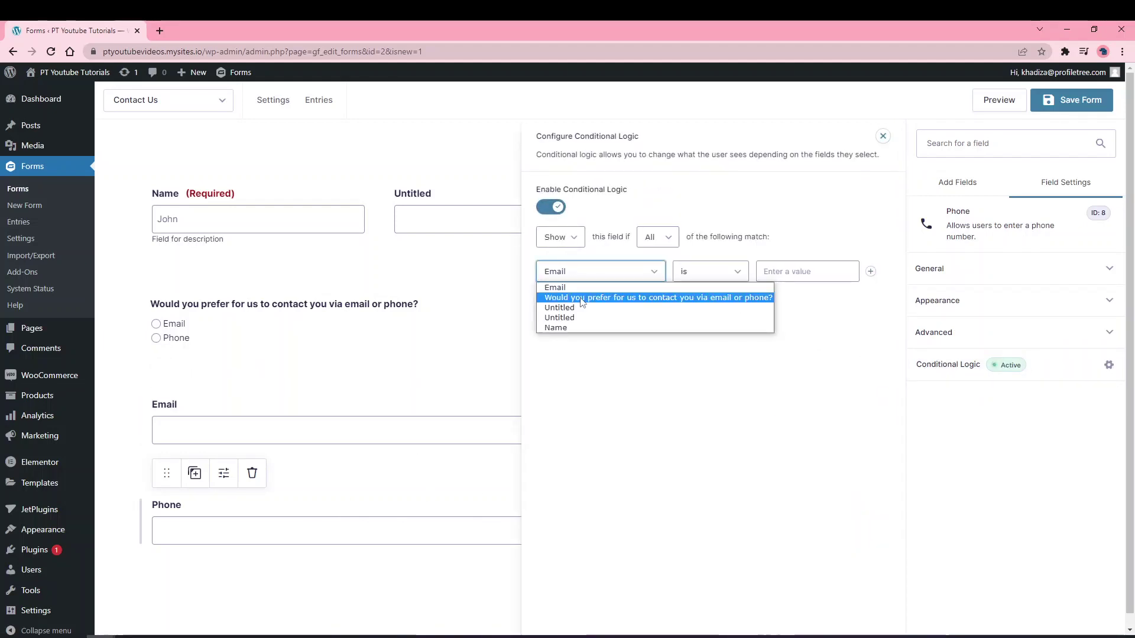
{"action": "left_click", "coordinate": [583, 299]}
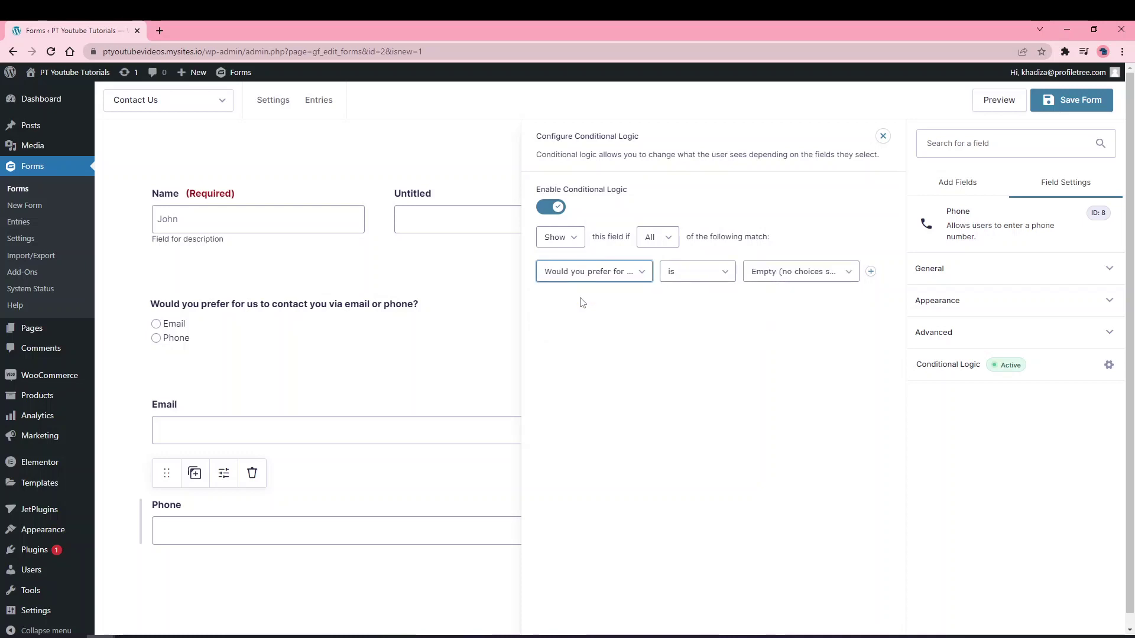
{"action": "left_click", "coordinate": [792, 284]}
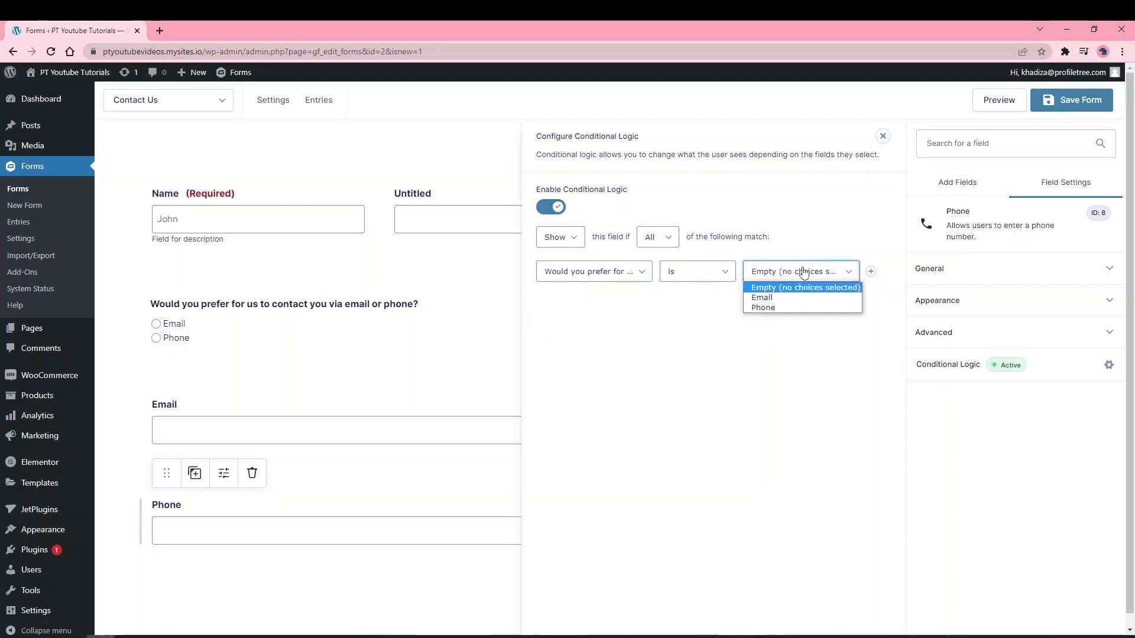
{"action": "left_click", "coordinate": [775, 311]}
{"action": "left_click", "coordinate": [883, 137]}
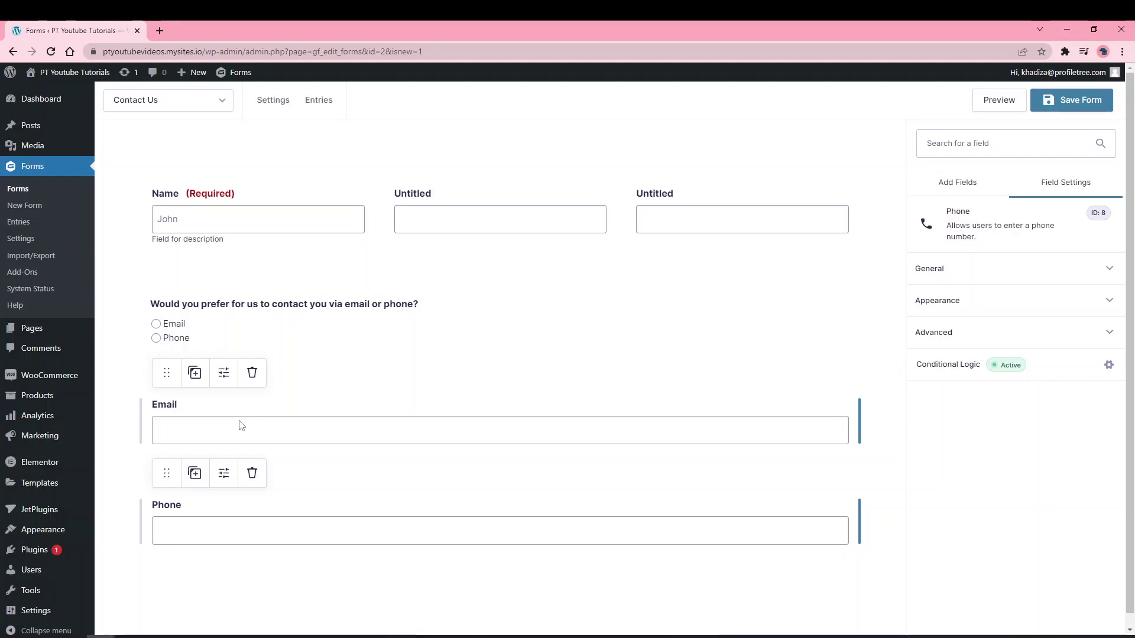
Add a Drop Down field before the contact preference question in the same row and open its general settings
{"action": "left_click", "coordinate": [968, 176]}
{"action": "scroll", "coordinate": [1039, 342], "scroll_direction": "up", "scroll_amount": 2}
{"action": "scroll", "coordinate": [1001, 404], "scroll_direction": "up", "scroll_amount": 3}
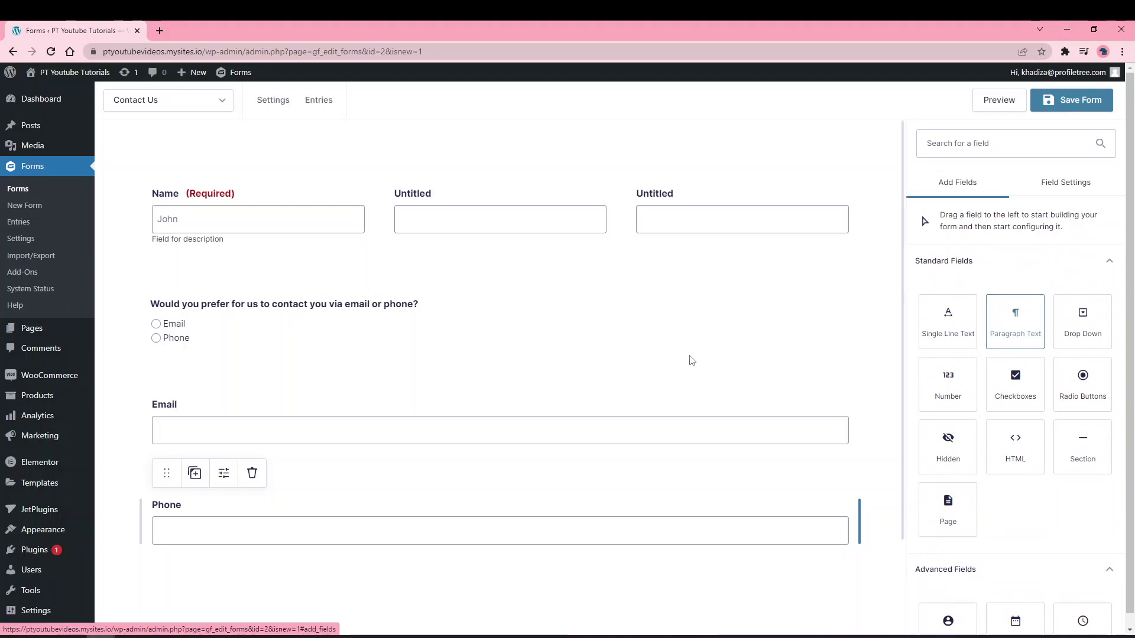
{"action": "left_click_drag", "start_coordinate": [1088, 324], "coordinate": [445, 323]}
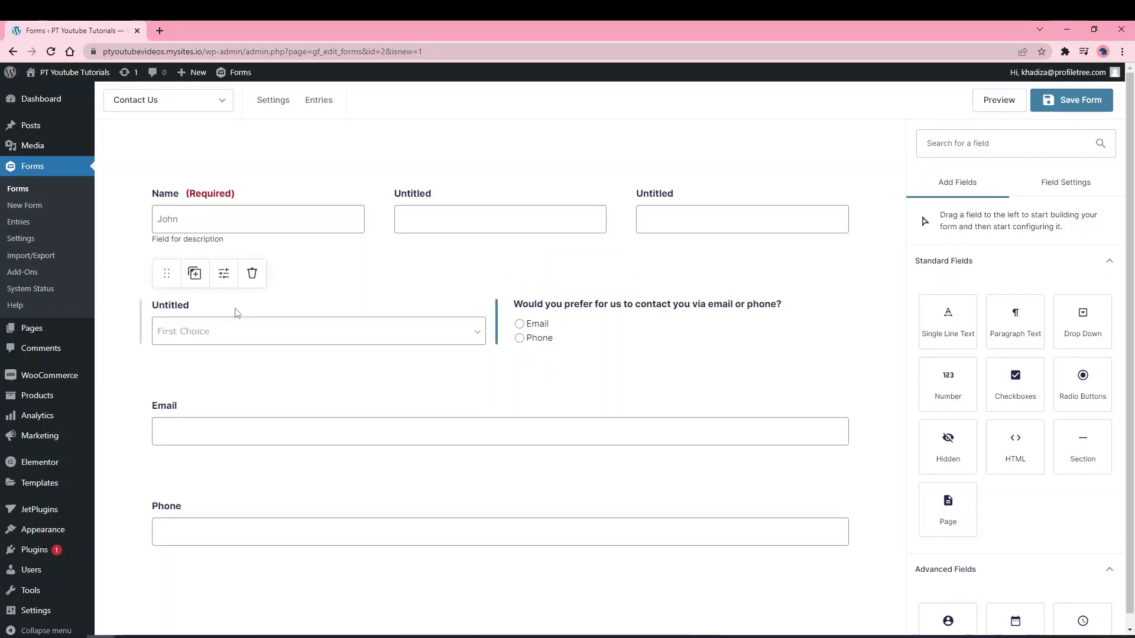
{"action": "left_click", "coordinate": [220, 278]}
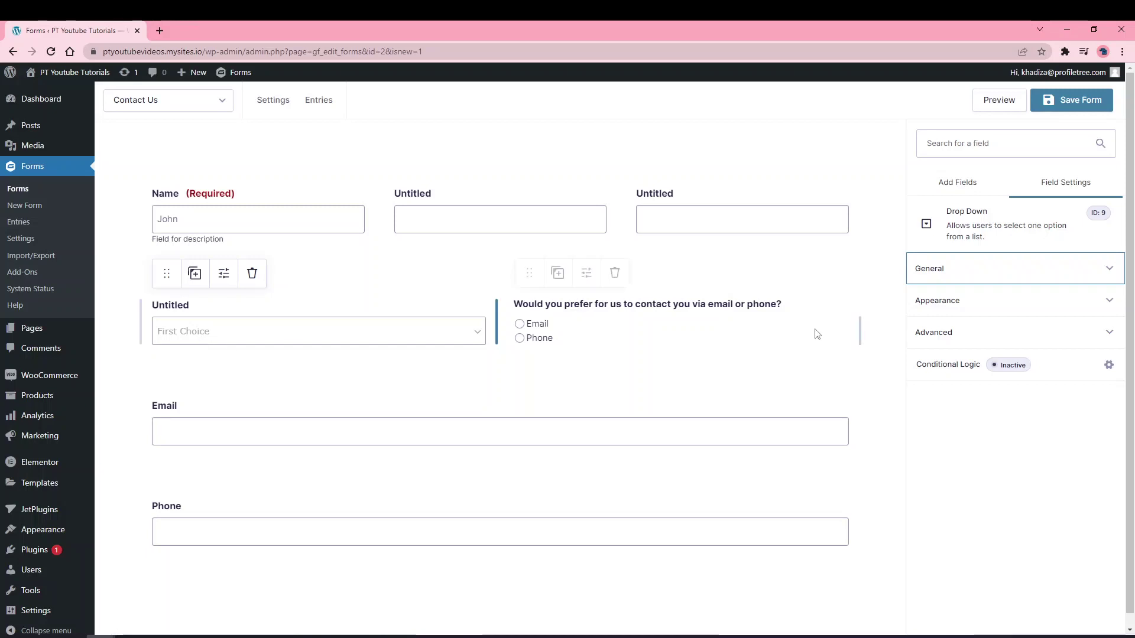
{"action": "left_click", "coordinate": [968, 276]}
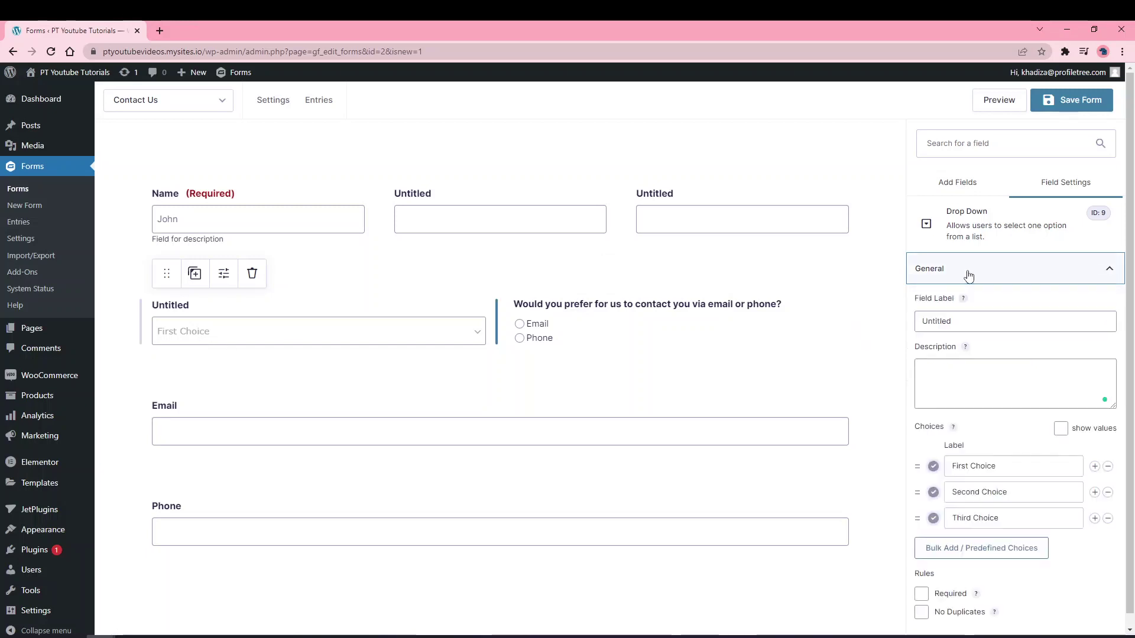
{"action": "scroll", "coordinate": [973, 440], "scroll_direction": "down", "scroll_amount": 2}
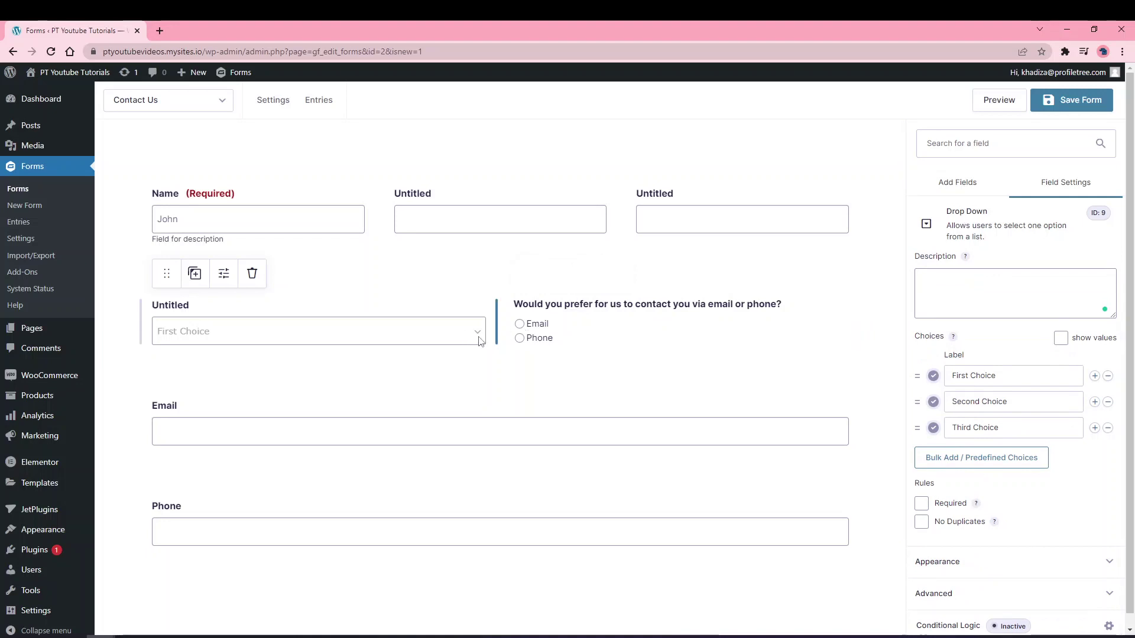
Replace the Drop Down field's choices with the predefined Countries list
{"action": "left_click", "coordinate": [971, 459]}
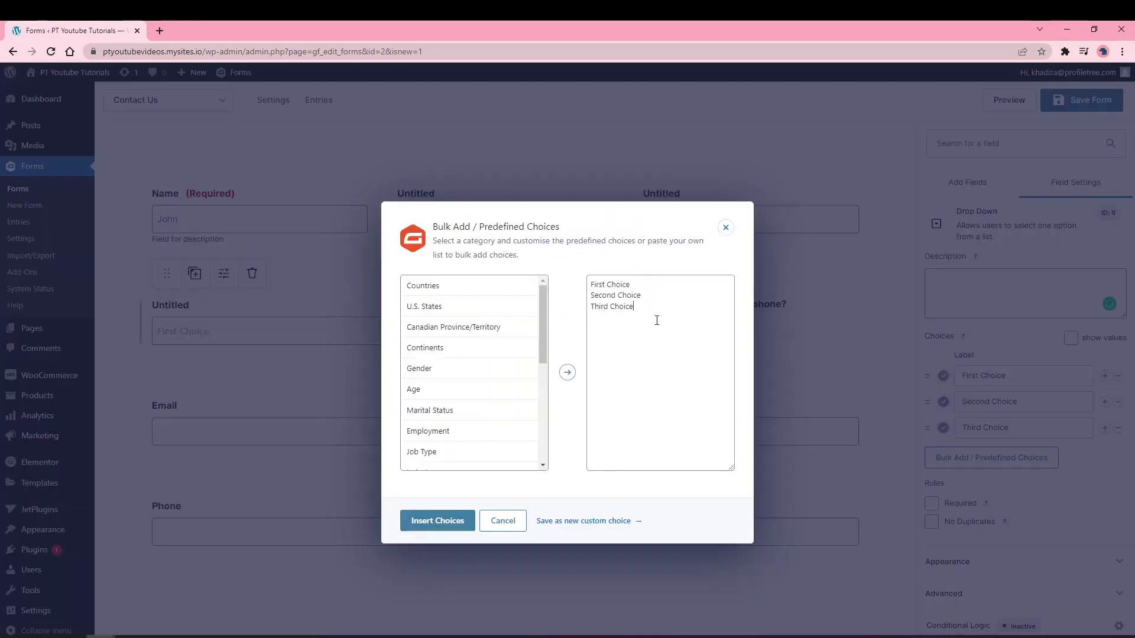
{"action": "scroll", "coordinate": [449, 416], "scroll_direction": "down", "scroll_amount": 5}
{"action": "scroll", "coordinate": [464, 366], "scroll_direction": "up", "scroll_amount": 5}
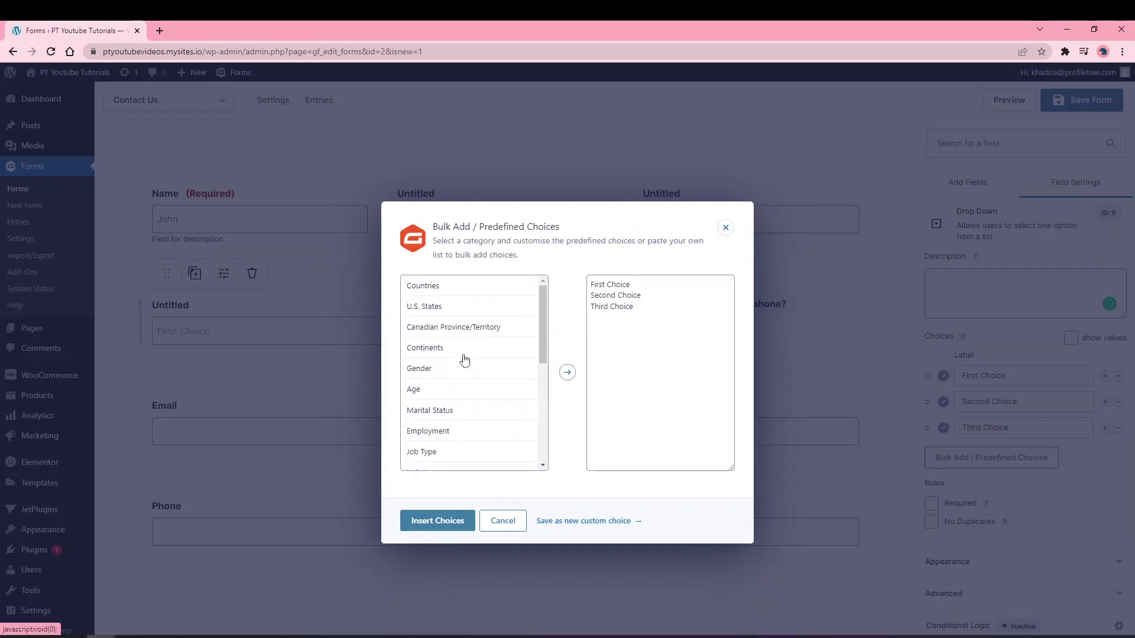
{"action": "key", "text": "ctrl+a"}
{"action": "key", "text": "BackSpace"}
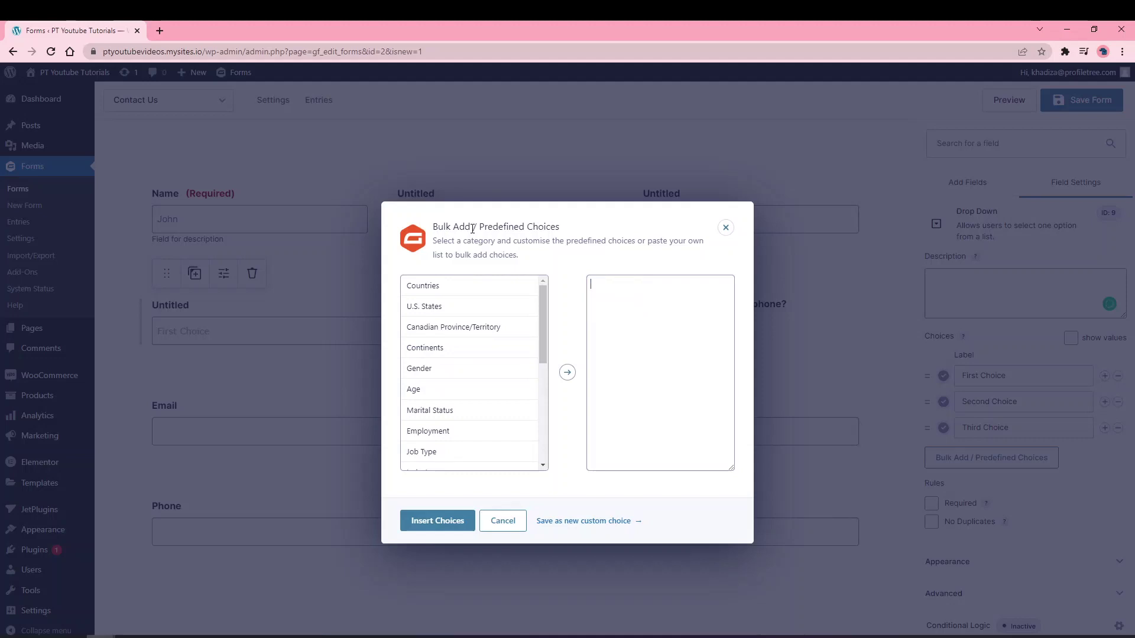
{"action": "left_click", "coordinate": [449, 294]}
{"action": "scroll", "coordinate": [679, 400], "scroll_direction": "down", "scroll_amount": 20}
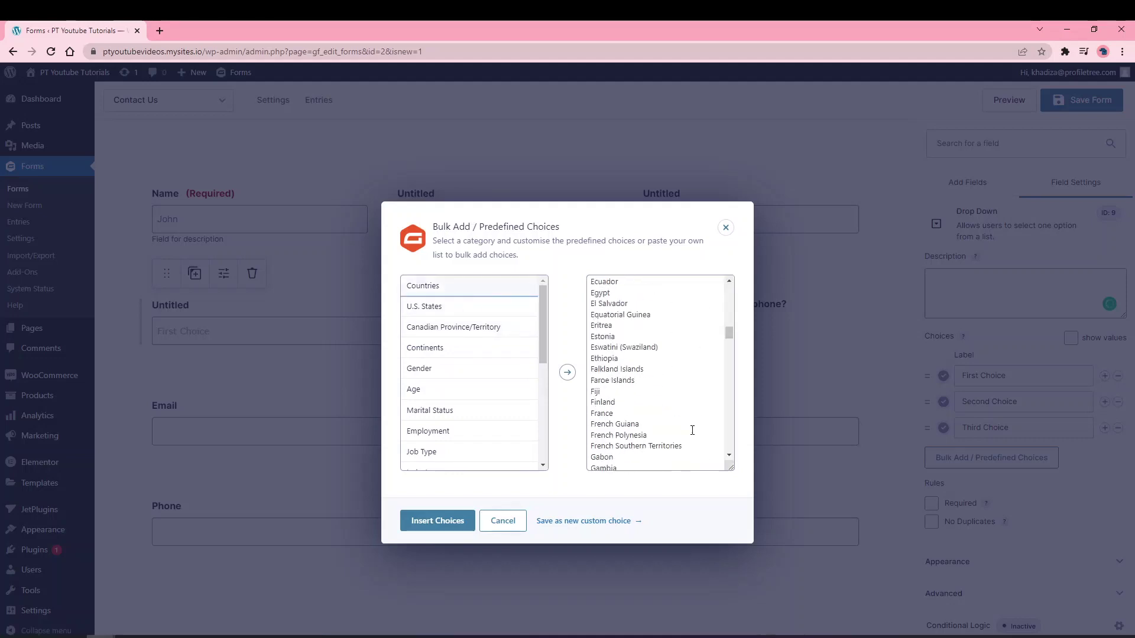
{"action": "scroll", "coordinate": [644, 352], "scroll_direction": "up", "scroll_amount": 20}
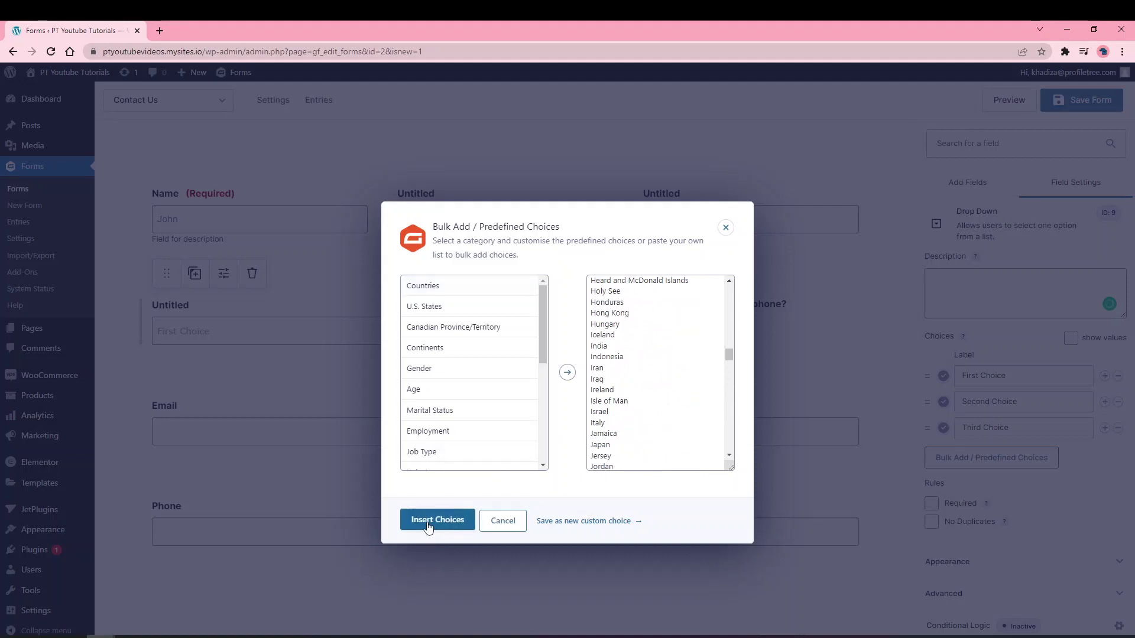
{"action": "left_click", "coordinate": [428, 526]}
{"action": "left_click", "coordinate": [431, 530]}
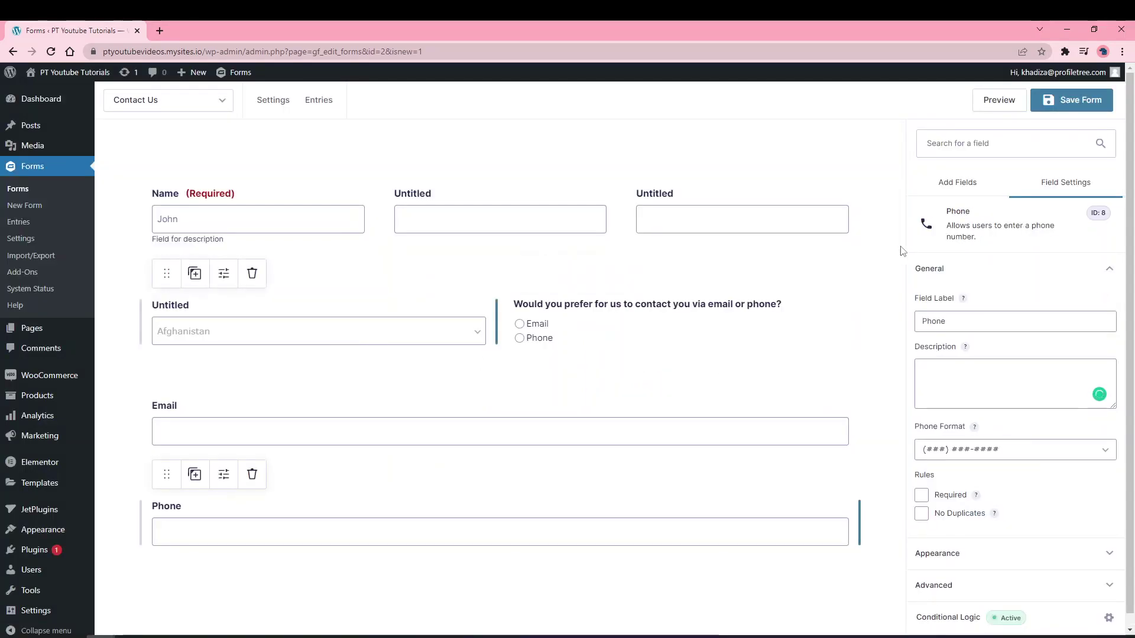
Add a Checkboxes field and place it after the contact preference question in the same row
{"action": "left_click", "coordinate": [959, 184]}
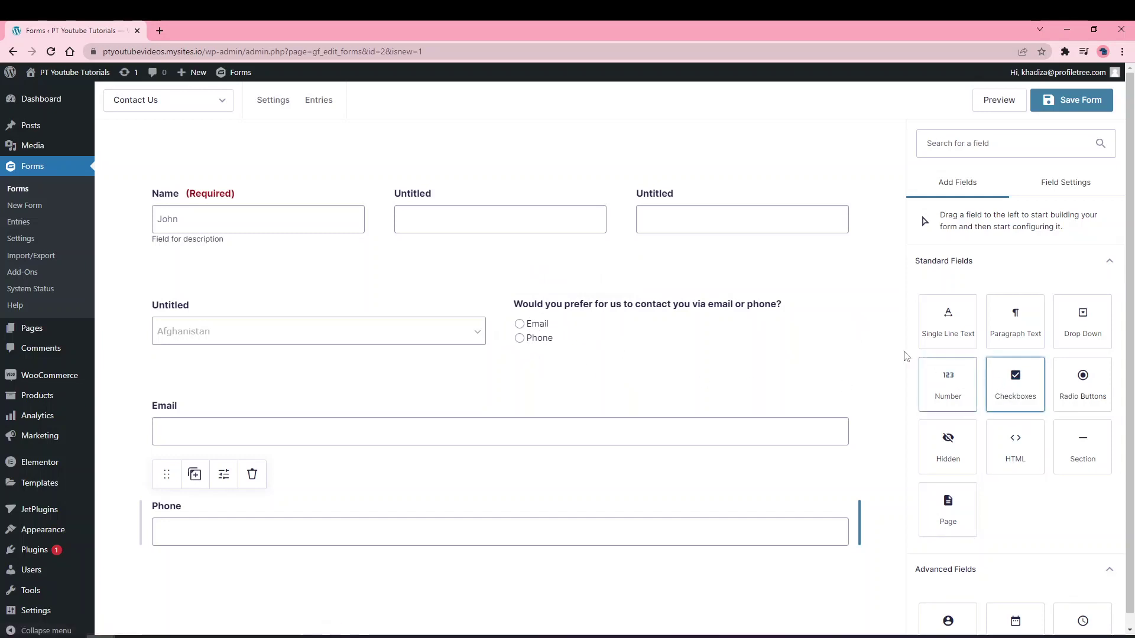
{"action": "right_click", "coordinate": [848, 323]}
{"action": "left_click", "coordinate": [836, 312]}
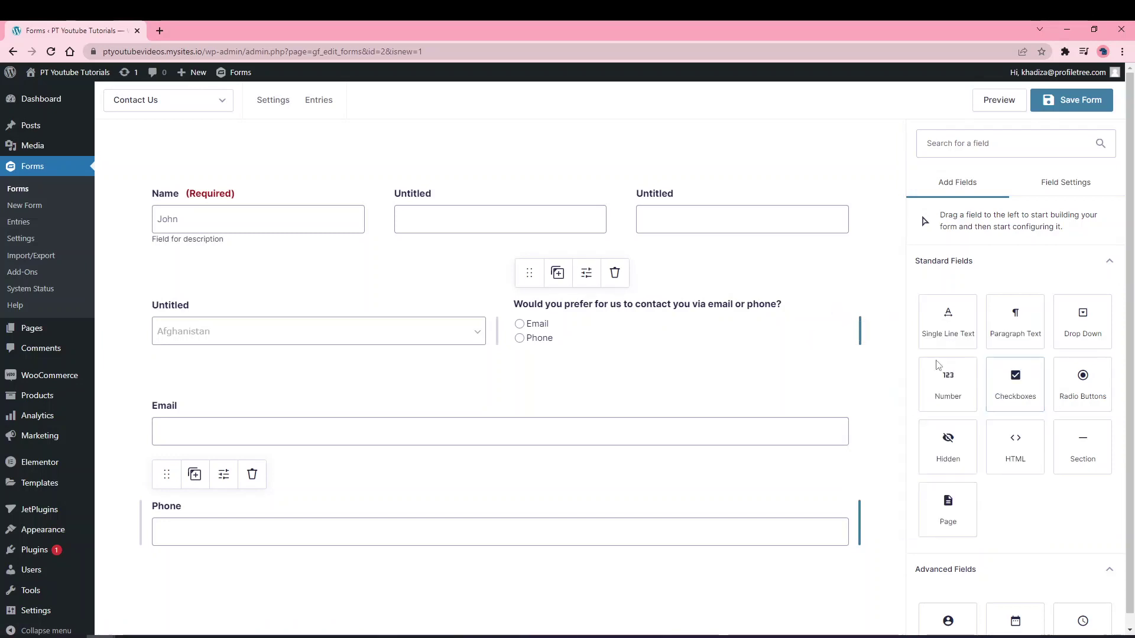
{"action": "left_click", "coordinate": [949, 180]}
{"action": "left_click", "coordinate": [1015, 381]}
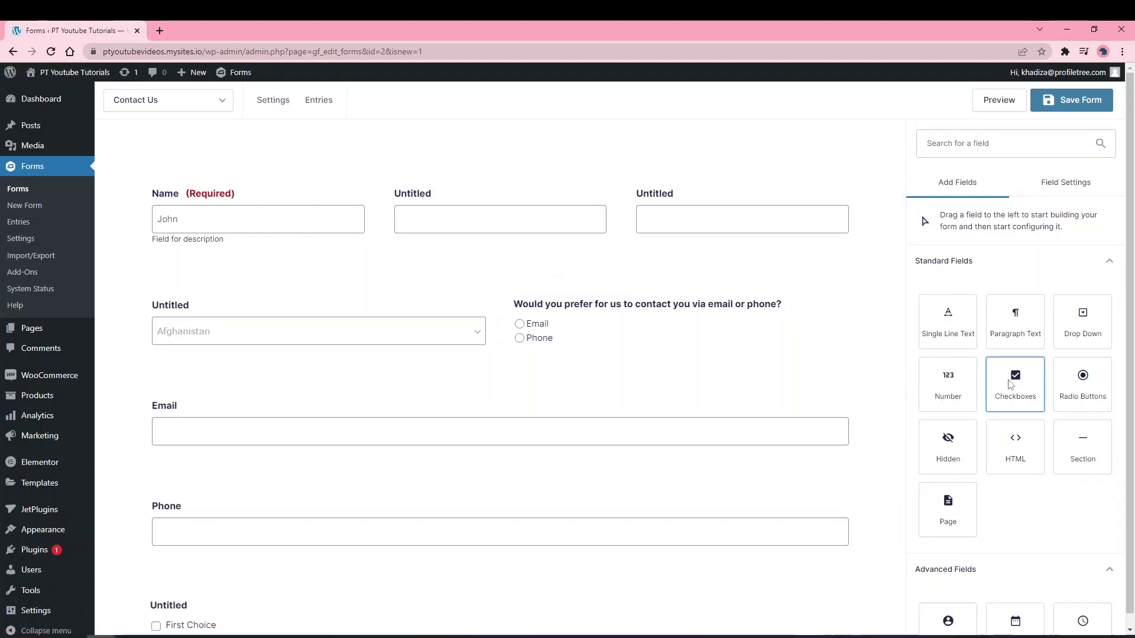
{"action": "mouse_move", "coordinate": [194, 577]}
{"action": "left_click_drag", "start_coordinate": [164, 575], "coordinate": [831, 321]}
Open the Checkboxes field's settings and replace its choices with the predefined Age list
{"action": "mouse_move", "coordinate": [426, 346]}
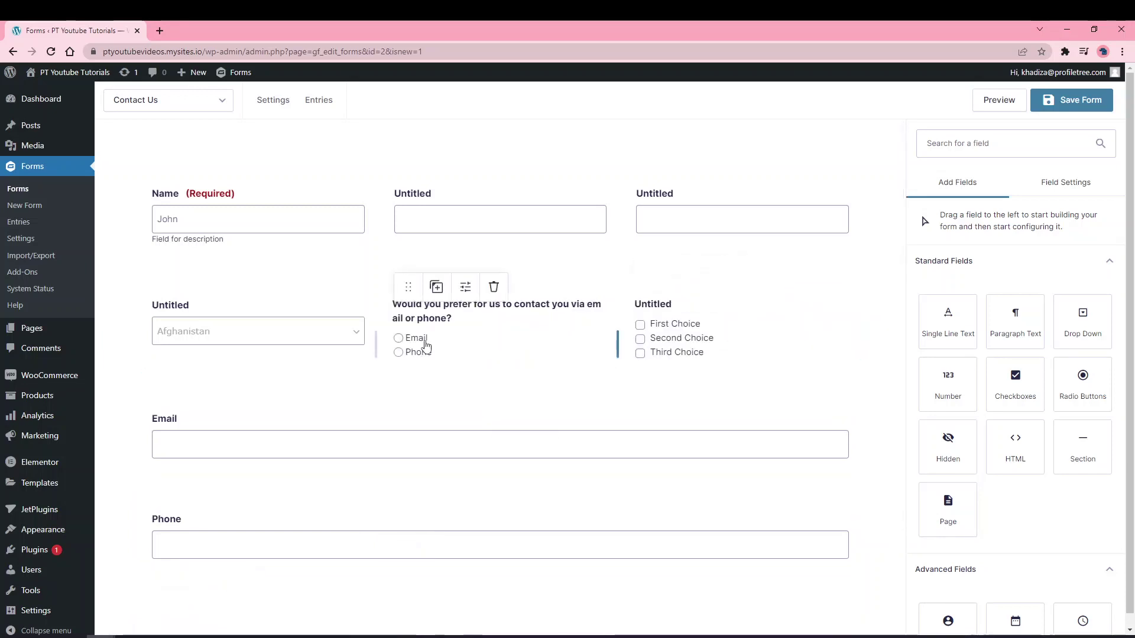
{"action": "mouse_move", "coordinate": [234, 390]}
{"action": "mouse_move", "coordinate": [661, 329]}
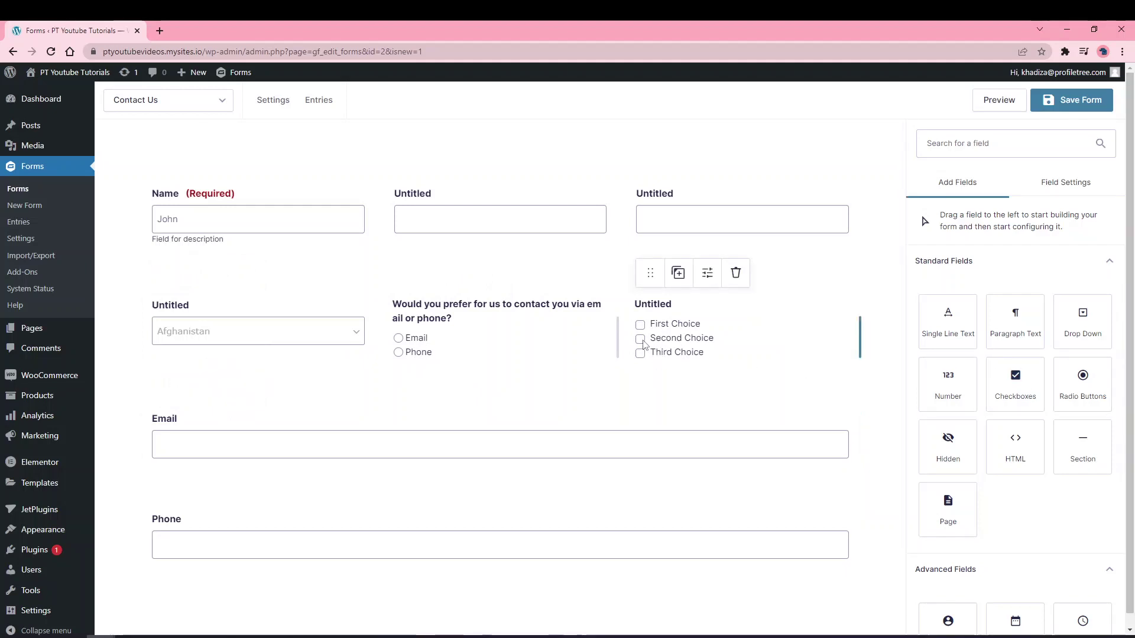
{"action": "left_click", "coordinate": [644, 343]}
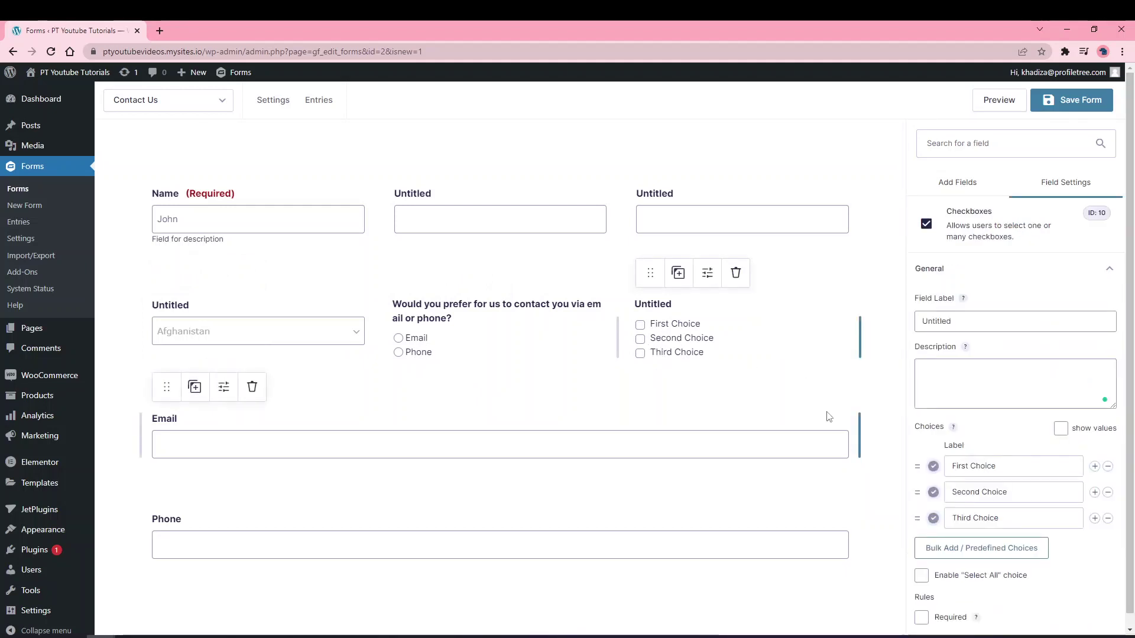
{"action": "scroll", "coordinate": [1065, 578], "scroll_direction": "down", "scroll_amount": 1}
{"action": "scroll", "coordinate": [1064, 578], "scroll_direction": "up", "scroll_amount": 2}
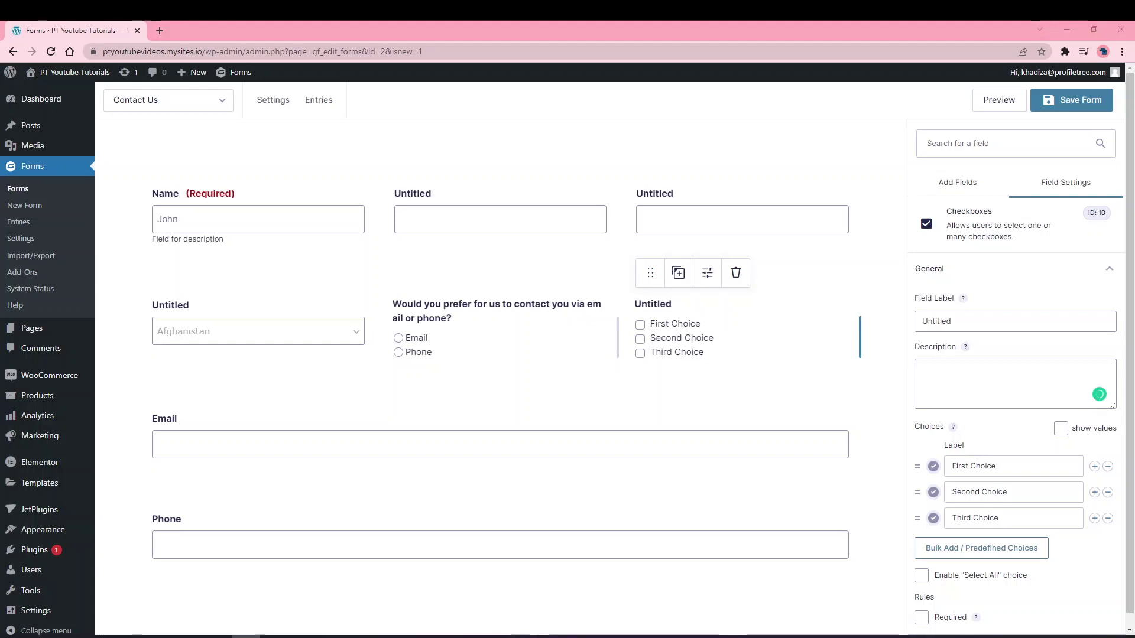
{"action": "left_click", "coordinate": [972, 548]}
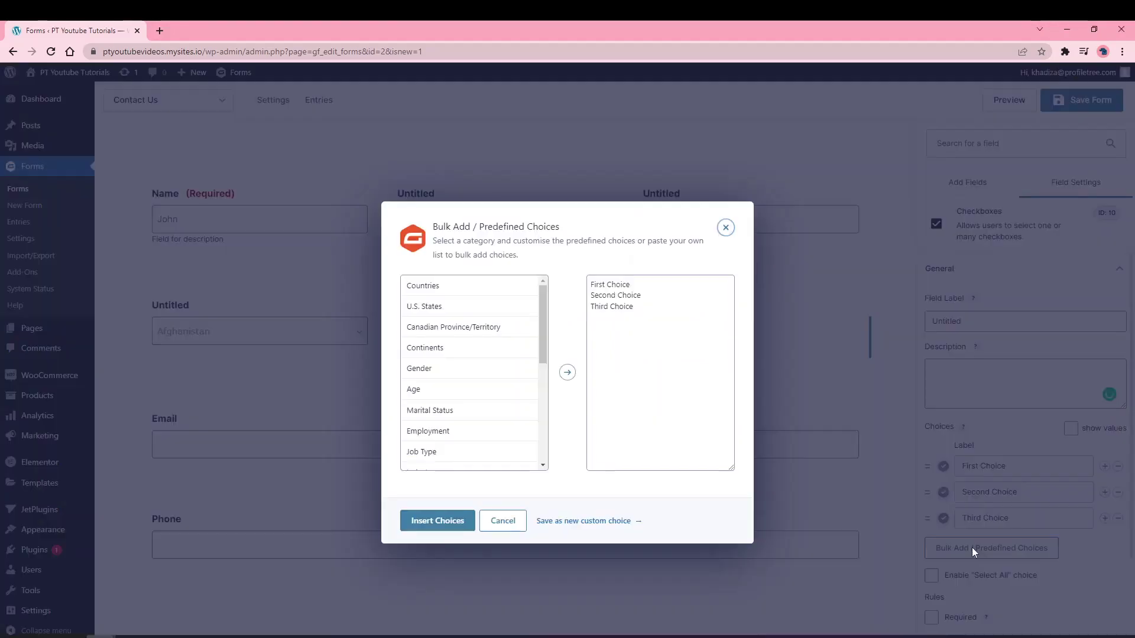
{"action": "scroll", "coordinate": [462, 422], "scroll_direction": "down", "scroll_amount": 5}
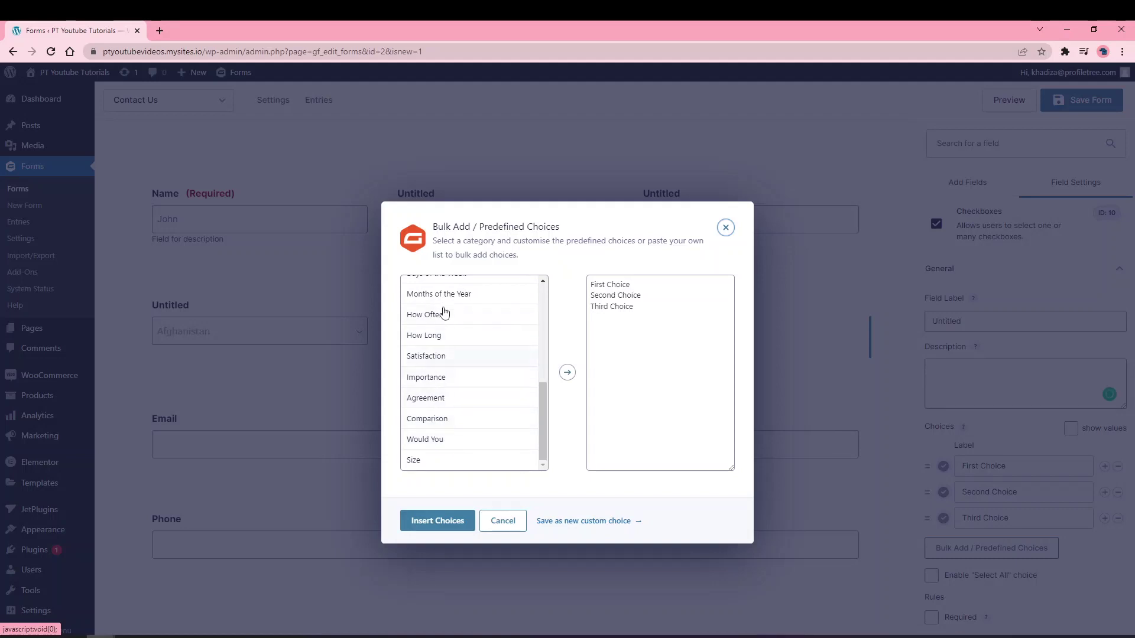
{"action": "left_click", "coordinate": [431, 426]}
{"action": "left_click", "coordinate": [428, 375]}
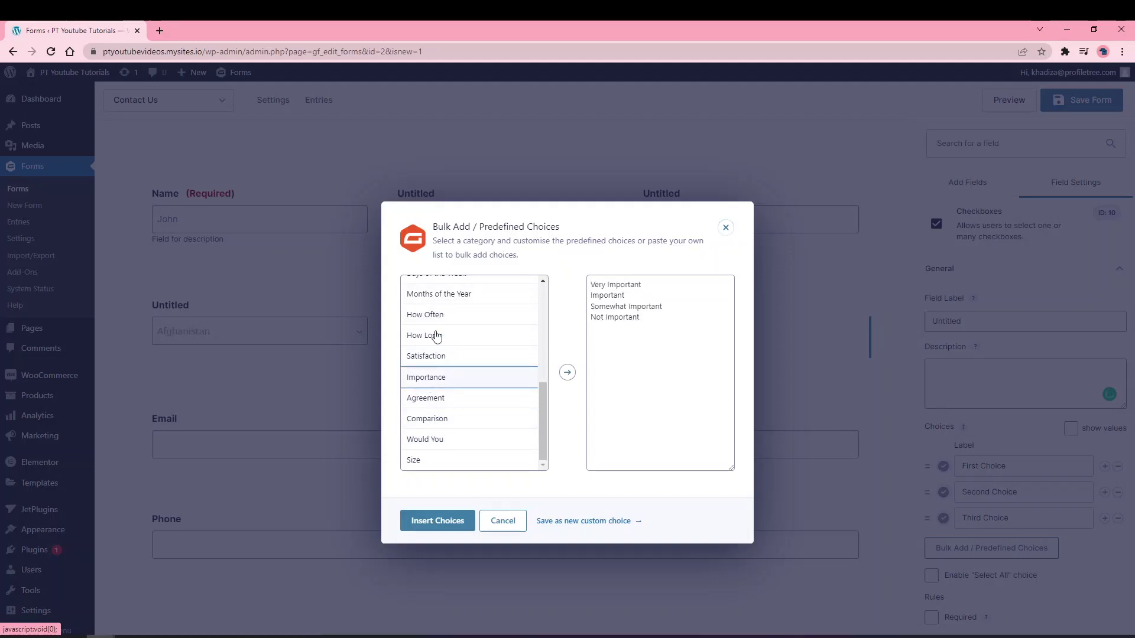
{"action": "scroll", "coordinate": [435, 334], "scroll_direction": "up", "scroll_amount": 3}
{"action": "left_click", "coordinate": [431, 319]}
{"action": "left_click", "coordinate": [448, 291]}
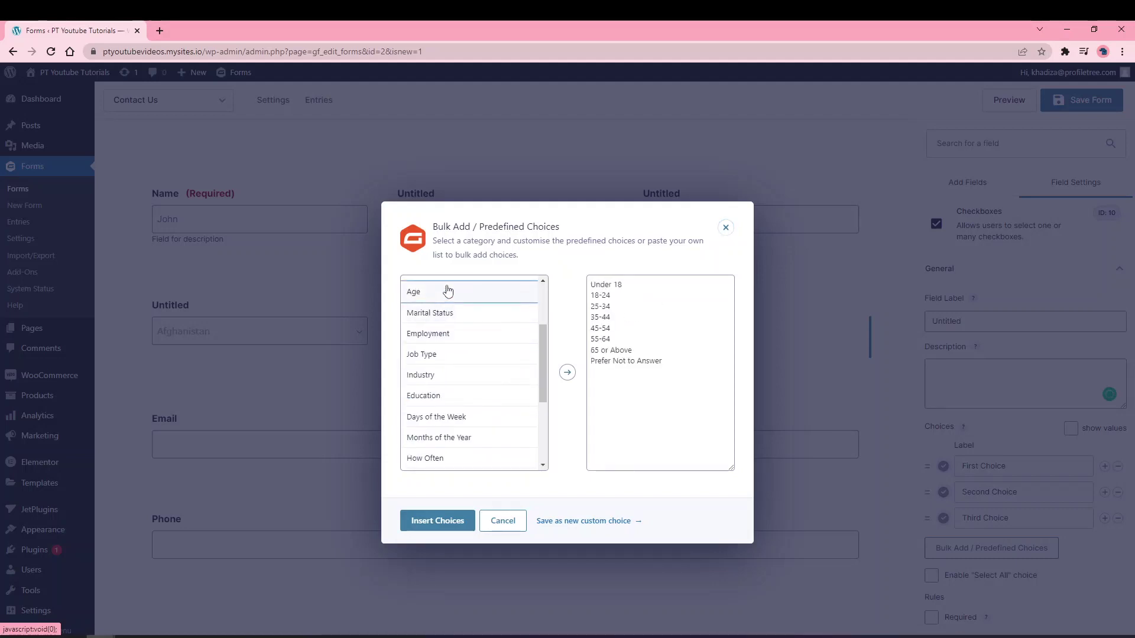
{"action": "left_click", "coordinate": [452, 524]}
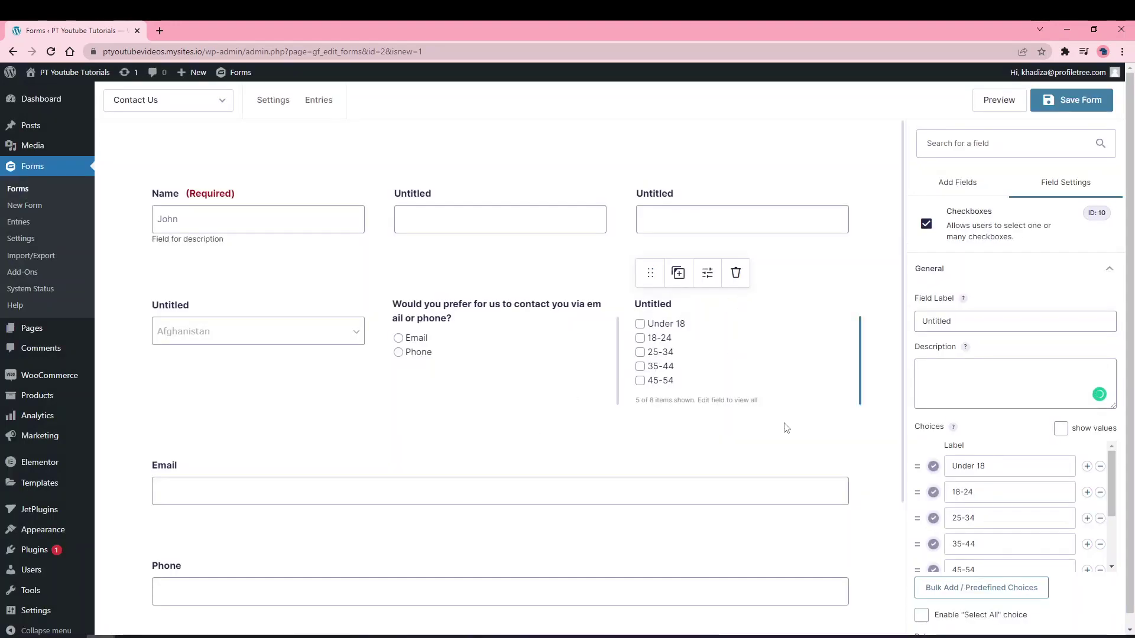
Enable the "Select All" choice for the Checkboxes field with the age ranges
{"action": "scroll", "coordinate": [1000, 514], "scroll_direction": "down", "scroll_amount": 3}
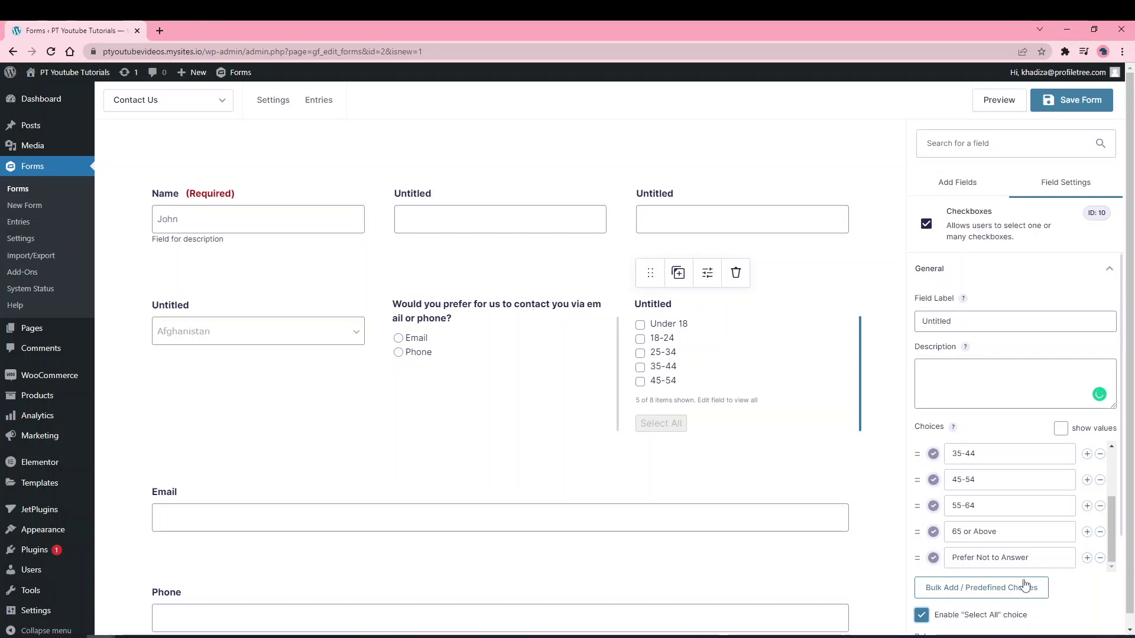
{"action": "scroll", "coordinate": [1011, 577], "scroll_direction": "down", "scroll_amount": 2}
{"action": "scroll", "coordinate": [1010, 577], "scroll_direction": "down", "scroll_amount": 1}
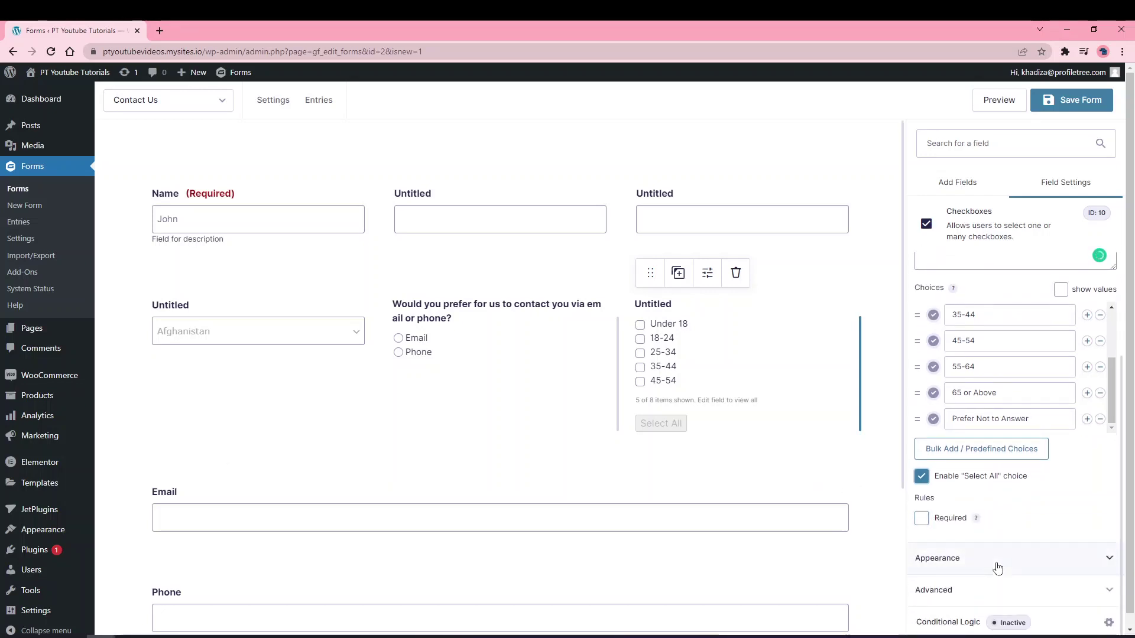
Add a Section field between the age checkboxes row and the Email field and open its general settings
{"action": "left_click", "coordinate": [953, 185]}
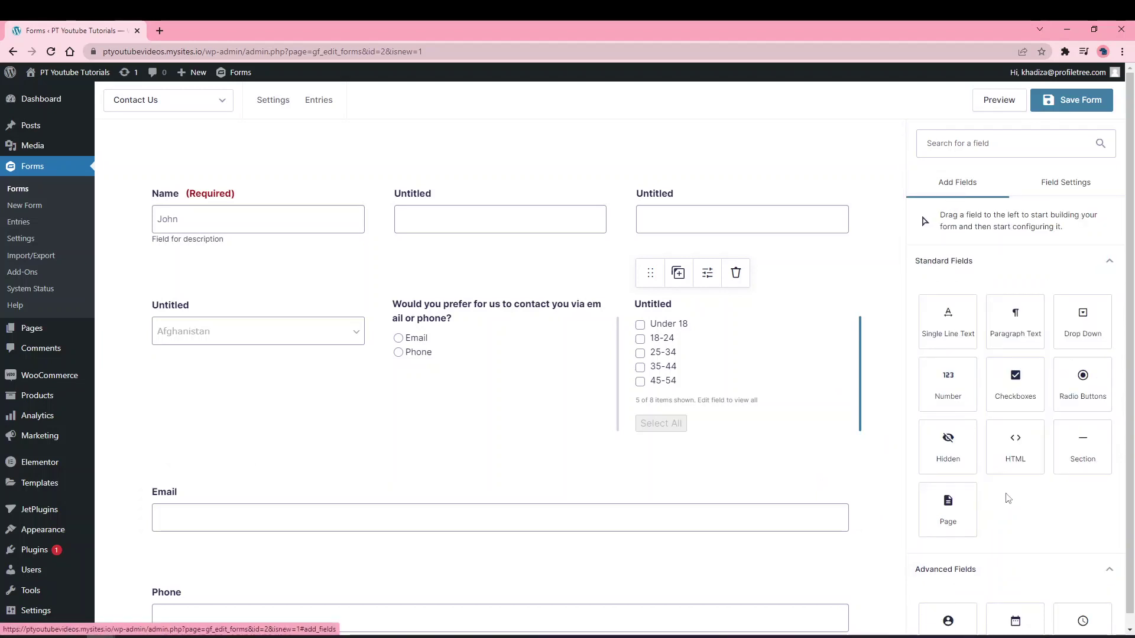
{"action": "left_click_drag", "start_coordinate": [1082, 442], "coordinate": [786, 432]}
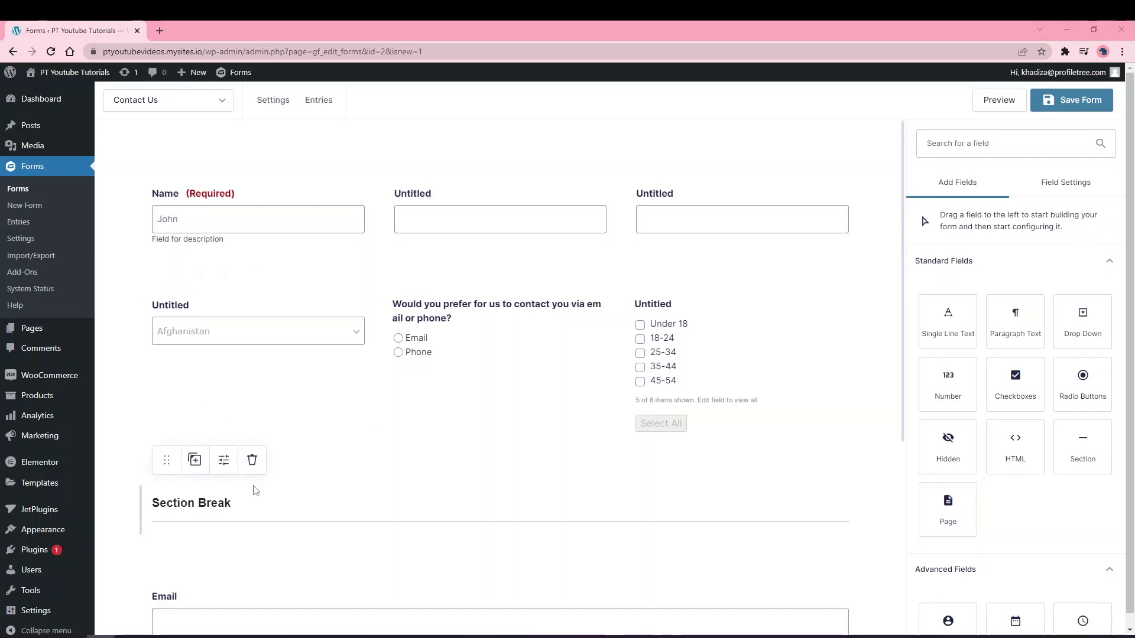
{"action": "left_click", "coordinate": [224, 460]}
{"action": "left_click_drag", "start_coordinate": [975, 350], "coordinate": [910, 345]}
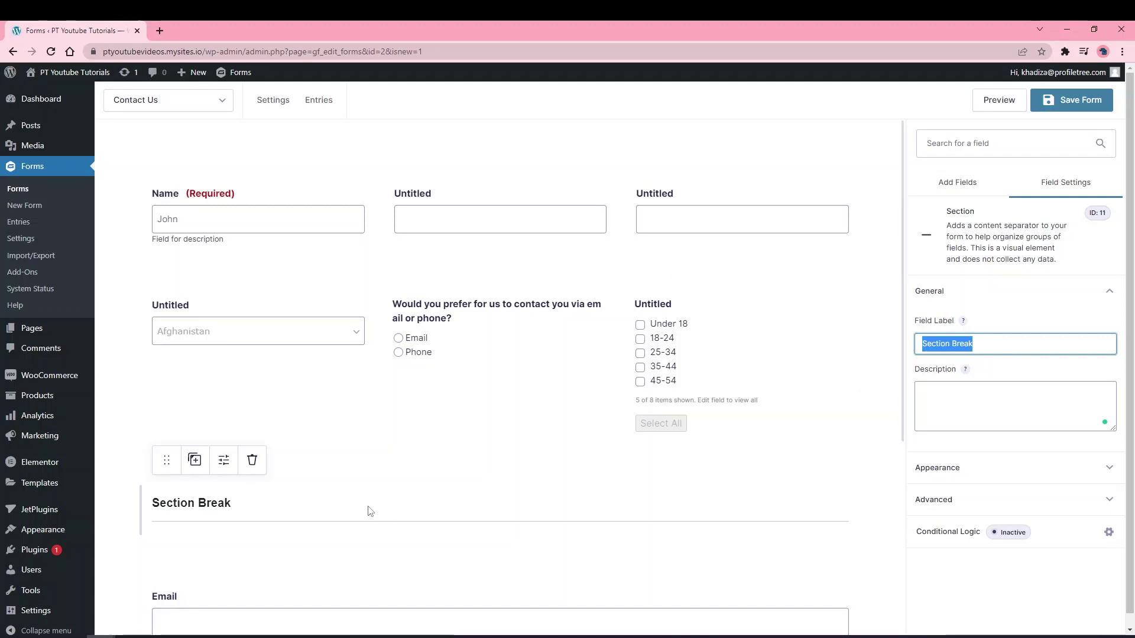
Duplicate the section break and move the original to the top of the form, above the Name field
{"action": "left_click", "coordinate": [194, 461]}
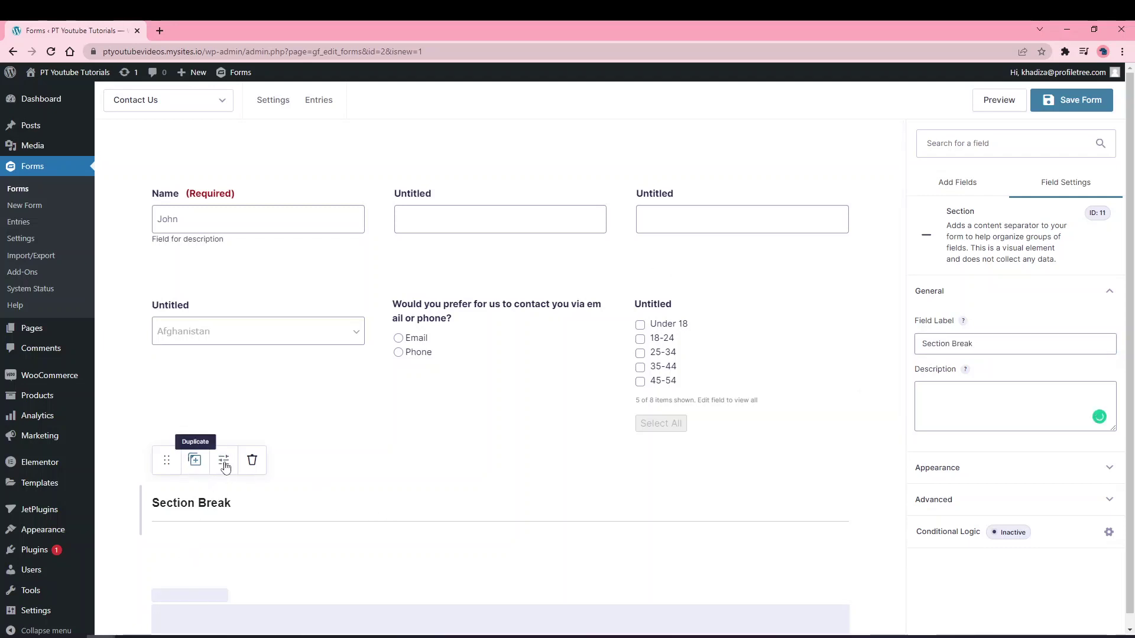
{"action": "left_click_drag", "start_coordinate": [167, 461], "coordinate": [225, 171]}
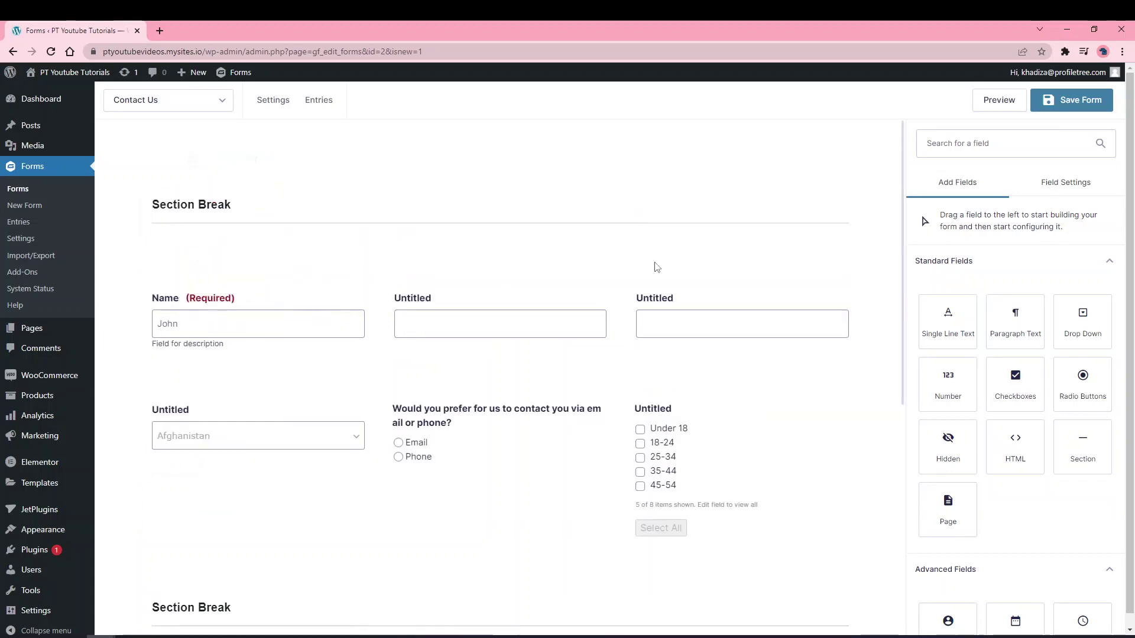
Set the label of the section above the Name field to "About Yourself"
{"action": "left_click", "coordinate": [232, 169]}
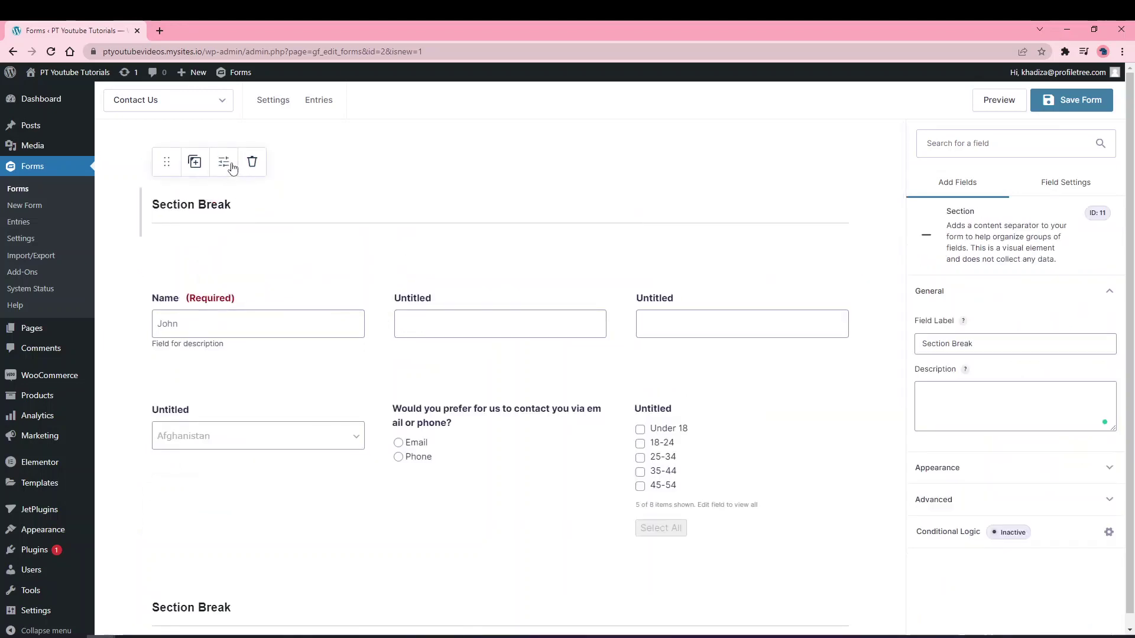
{"action": "triple_click", "coordinate": [967, 337]}
{"action": "type", "text": "About Yoru"}
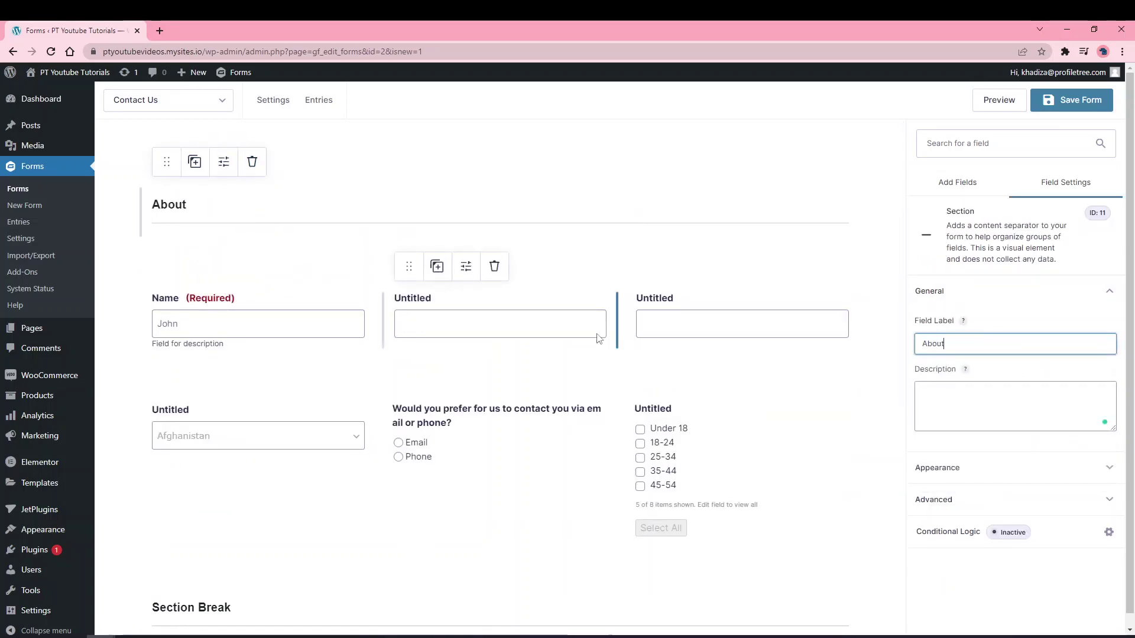
{"action": "key", "text": "BackSpace"}
{"action": "key", "text": "BackSpace"}
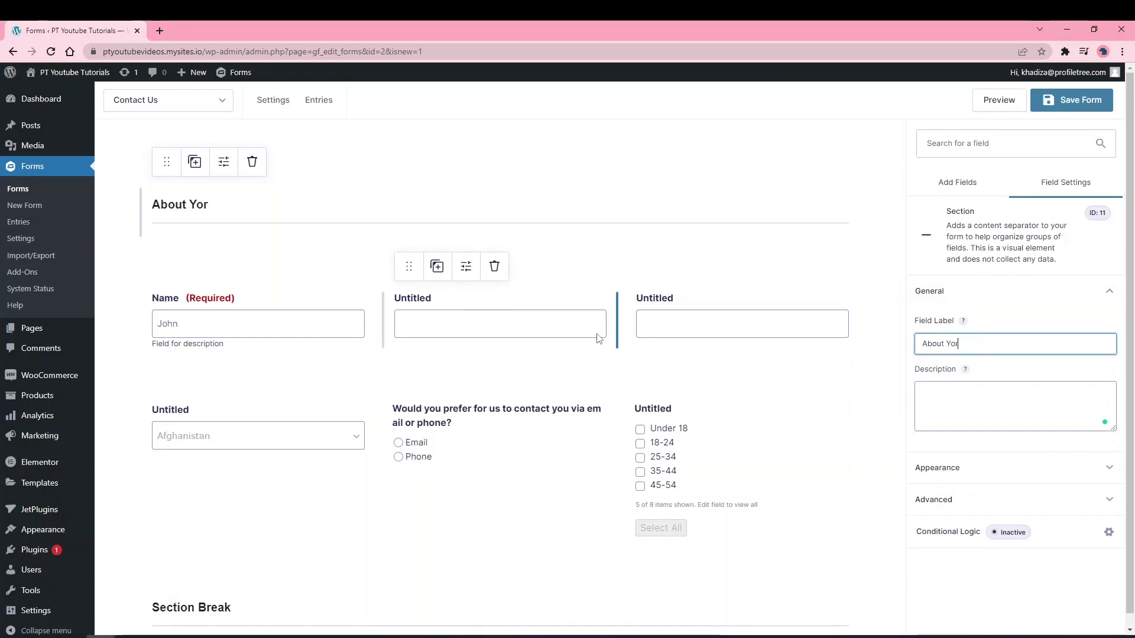
{"action": "type", "text": "urself"}
Set the label of the section above the Email field to "About your company"
{"action": "scroll", "coordinate": [508, 526], "scroll_direction": "down", "scroll_amount": 3}
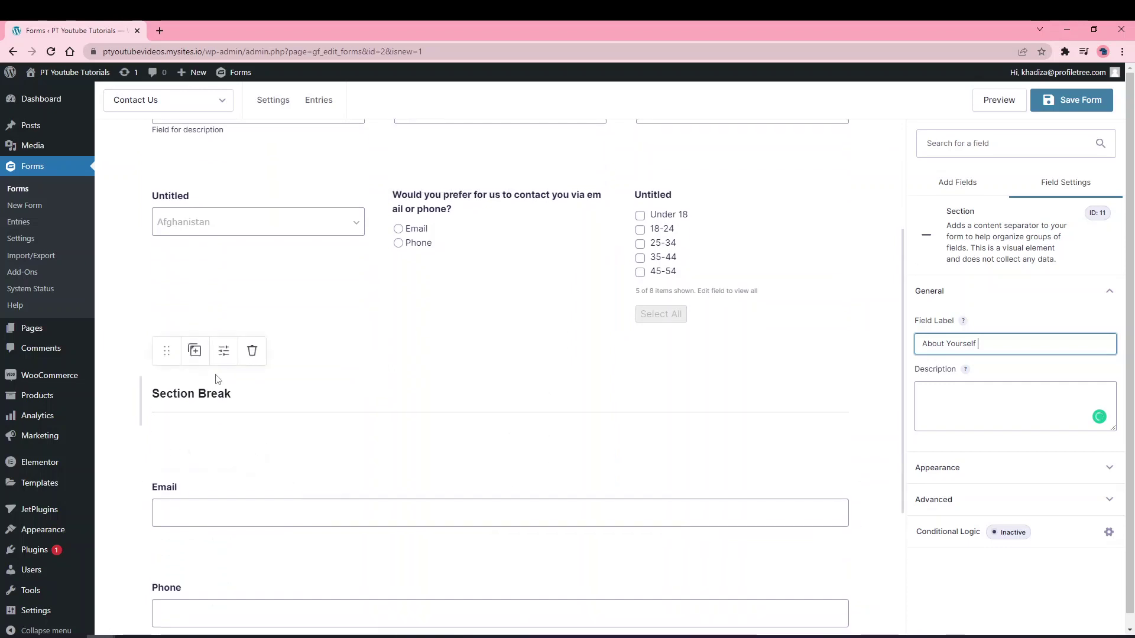
{"action": "left_click", "coordinate": [224, 351]}
{"action": "left_click_drag", "start_coordinate": [996, 343], "coordinate": [724, 357]}
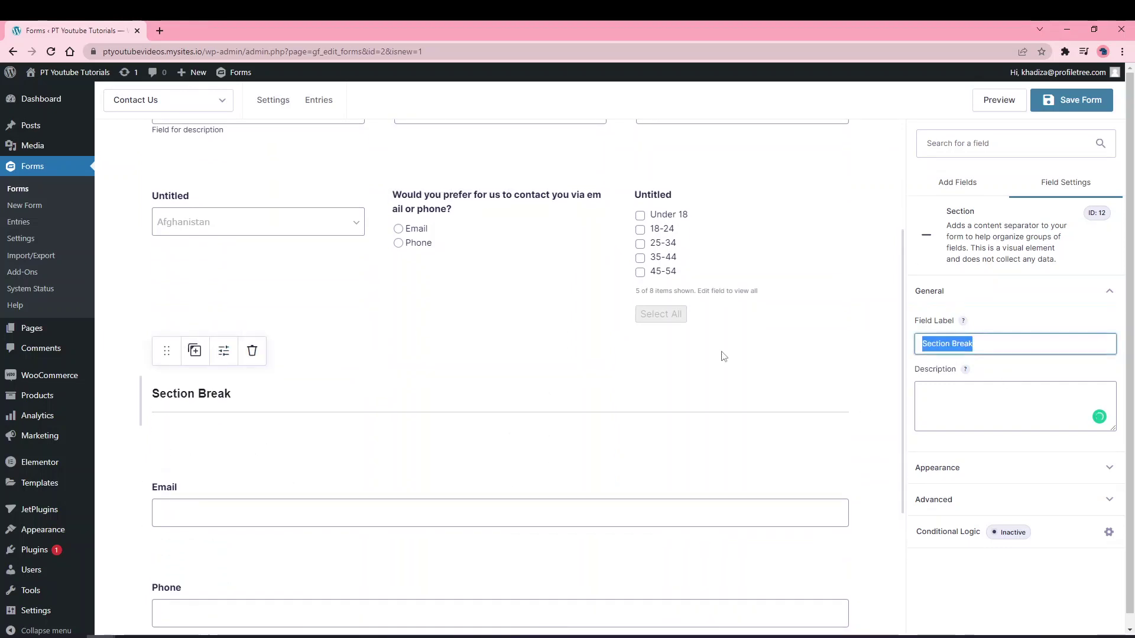
{"action": "type", "text": "About yo"}
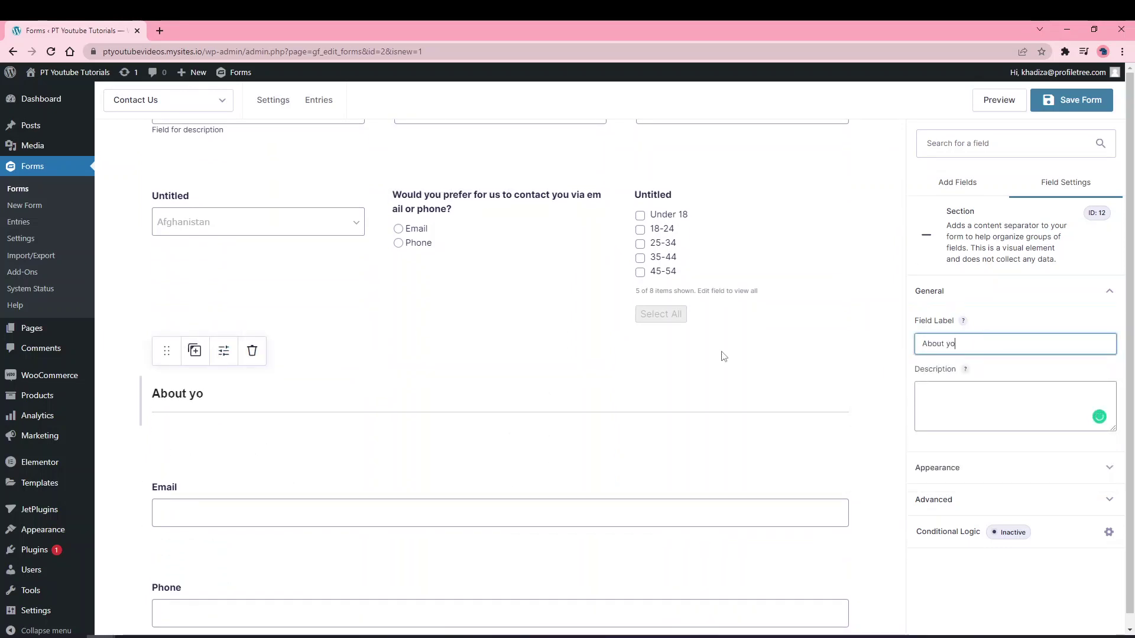
{"action": "type", "text": "ur com"}
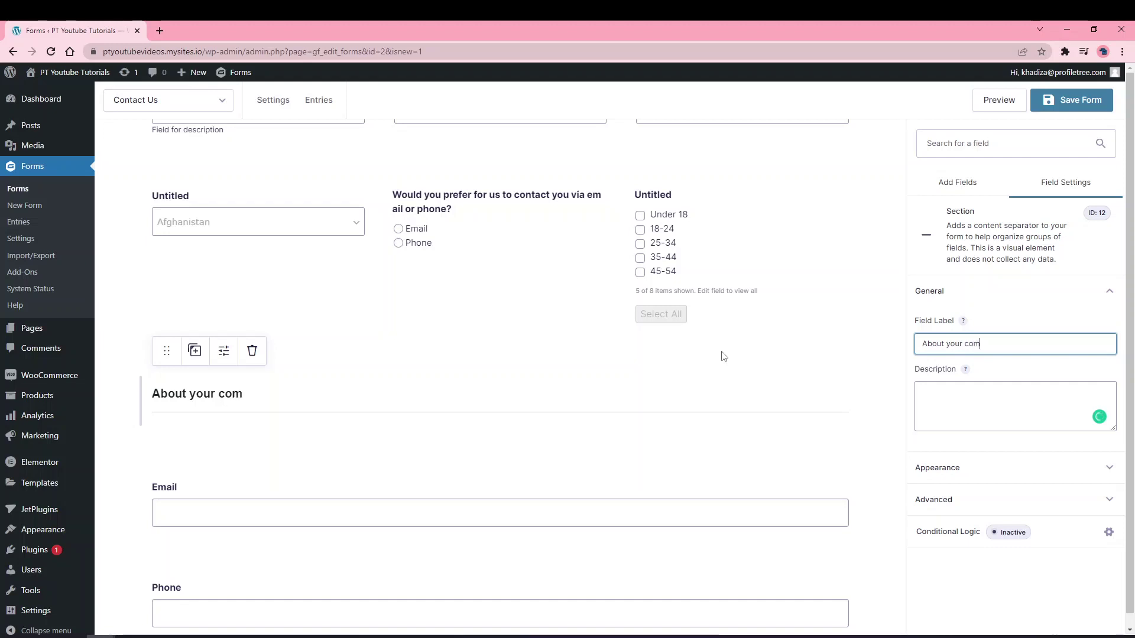
{"action": "type", "text": "pany"}
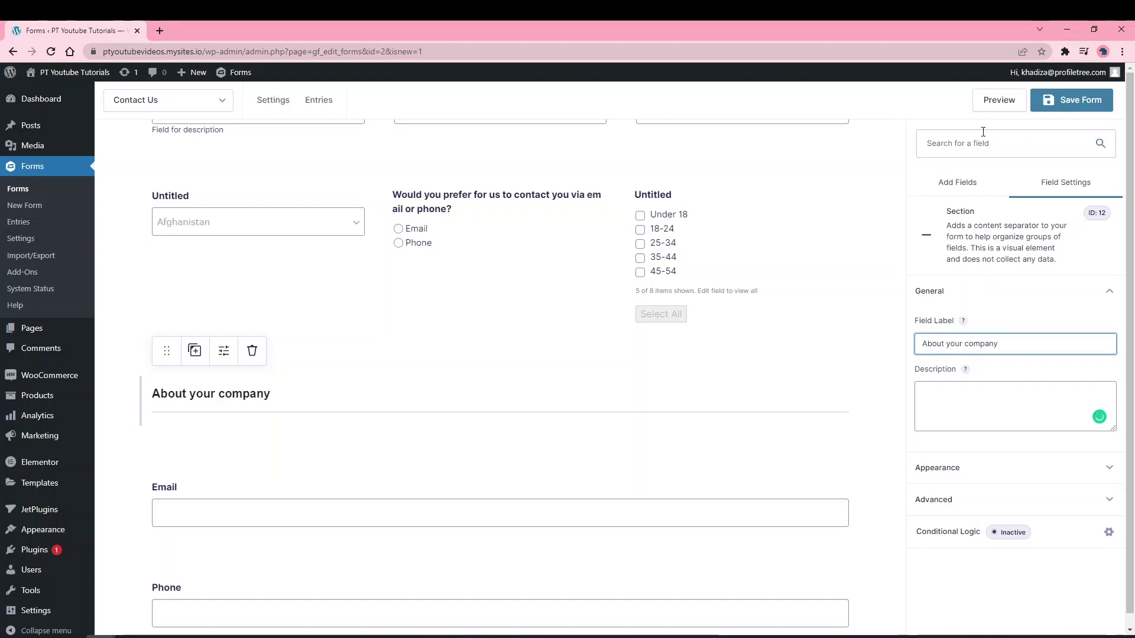
Add a Page break between the "About your company" section and the Email field
{"action": "left_click", "coordinate": [937, 182]}
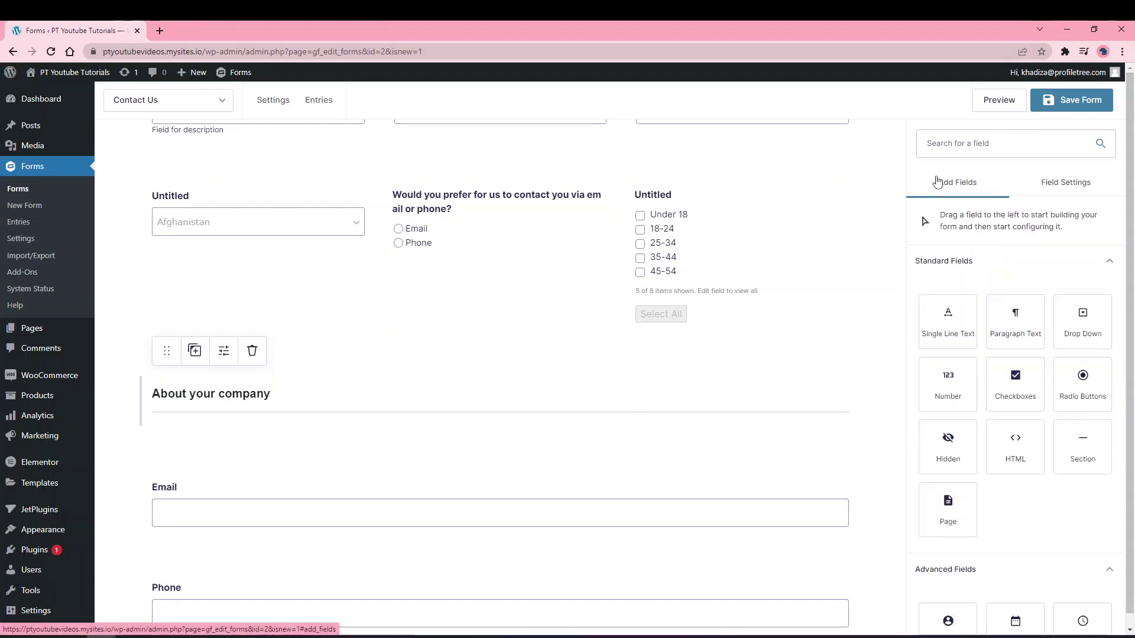
{"action": "left_click_drag", "start_coordinate": [961, 521], "coordinate": [616, 445]}
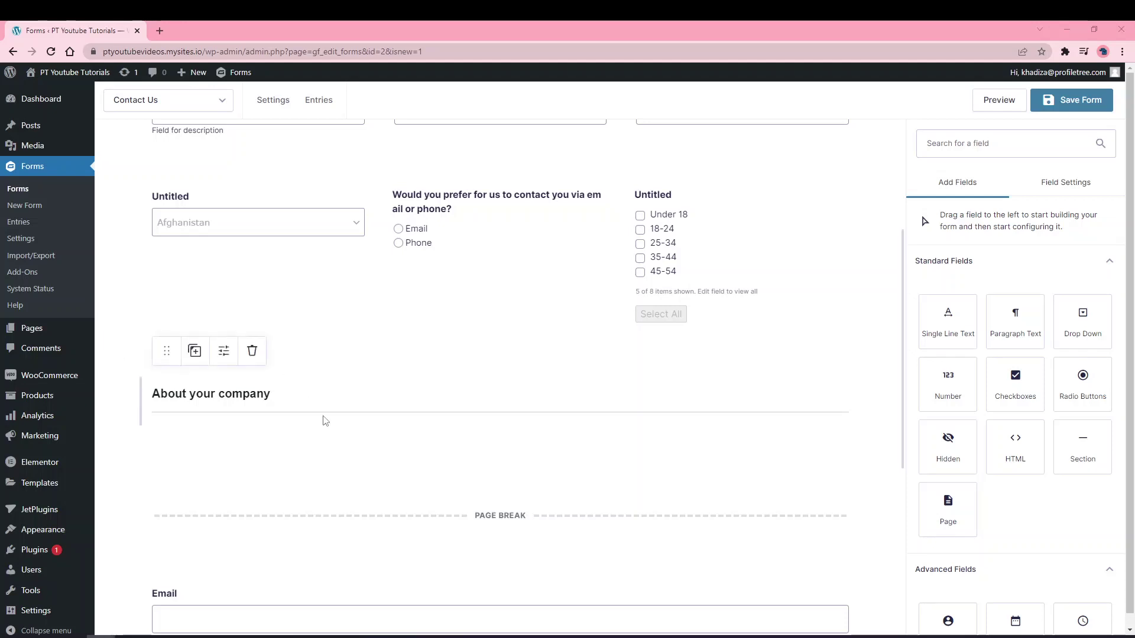
Review the whole form, from the "About Yourself" section through the page break to the Email and Phone fields
{"action": "scroll", "coordinate": [321, 420], "scroll_direction": "down", "scroll_amount": 5}
{"action": "scroll", "coordinate": [323, 421], "scroll_direction": "up", "scroll_amount": 9}
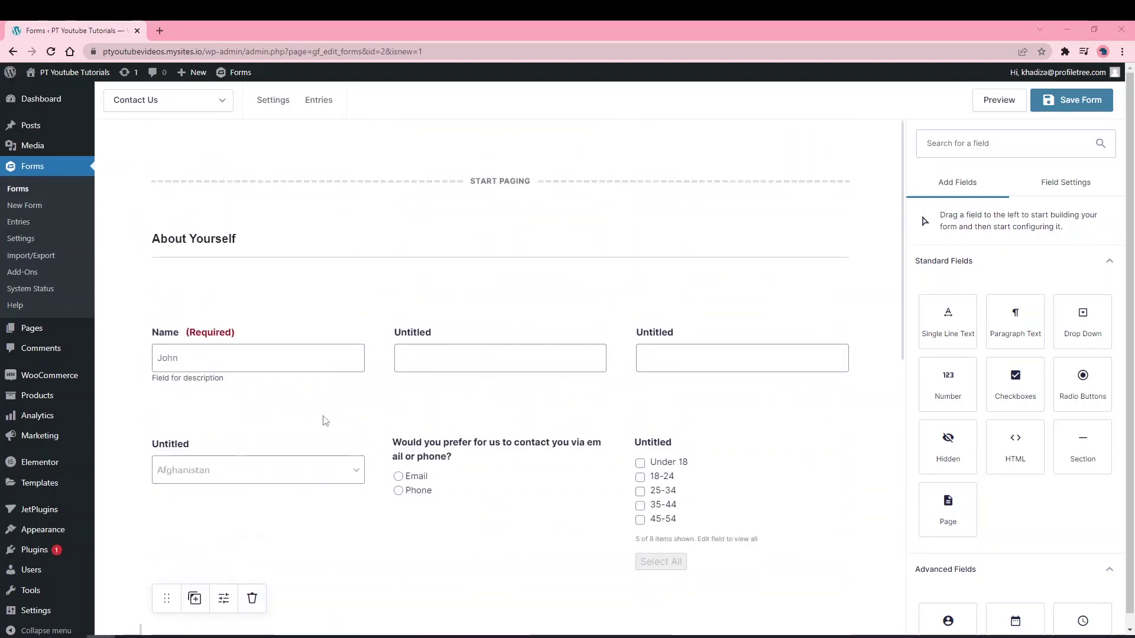
{"action": "scroll", "coordinate": [321, 392], "scroll_direction": "down", "scroll_amount": 2}
{"action": "scroll", "coordinate": [346, 208], "scroll_direction": "up", "scroll_amount": 2}
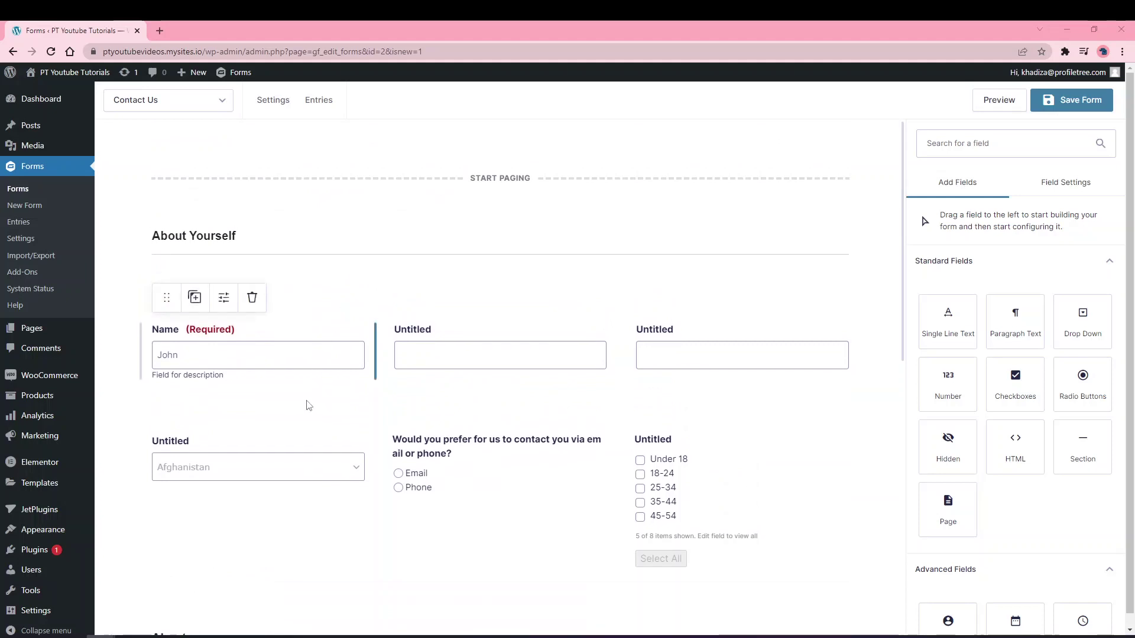
{"action": "scroll", "coordinate": [456, 482], "scroll_direction": "down", "scroll_amount": 4}
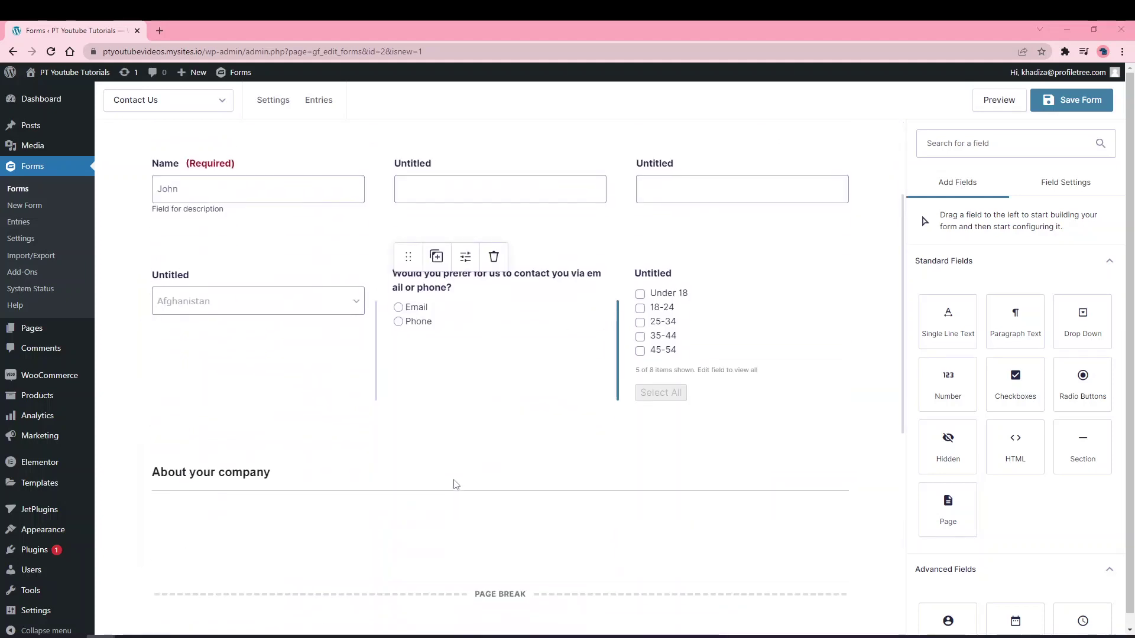
{"action": "scroll", "coordinate": [456, 485], "scroll_direction": "down", "scroll_amount": 5}
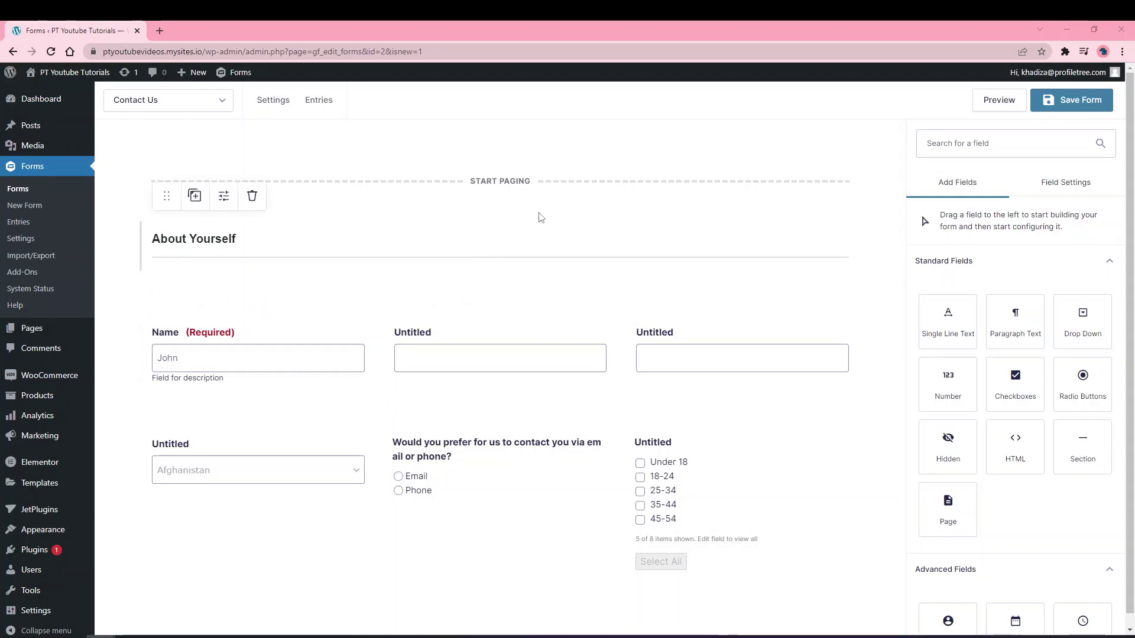
{"action": "scroll", "coordinate": [570, 397], "scroll_direction": "down", "scroll_amount": 5}
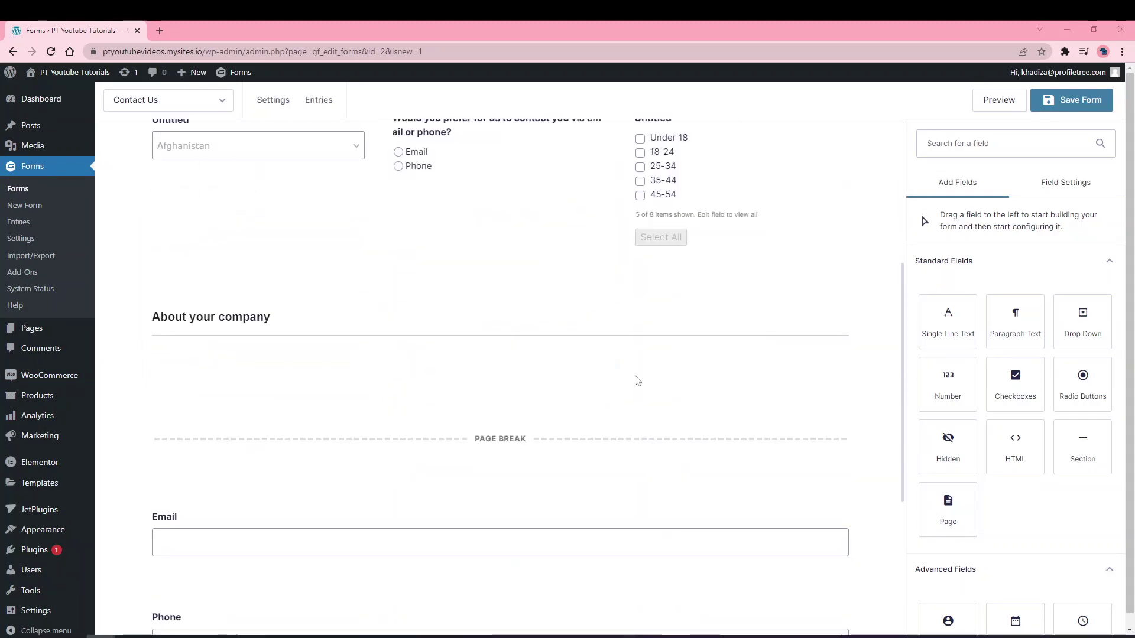
{"action": "scroll", "coordinate": [490, 461], "scroll_direction": "down", "scroll_amount": 1}
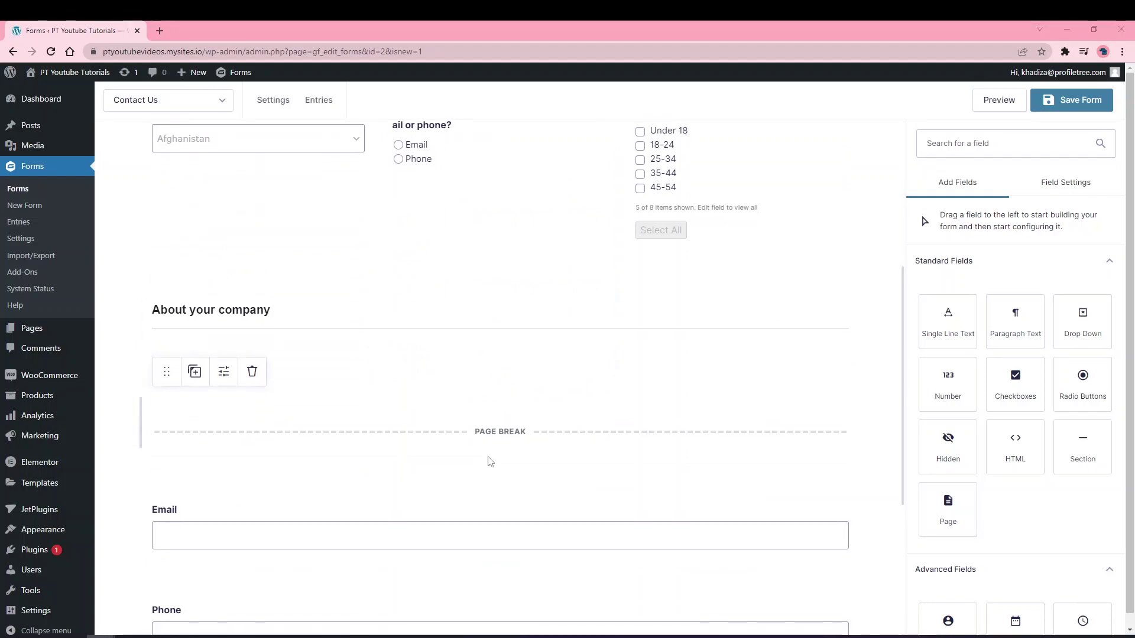
{"action": "scroll", "coordinate": [364, 448], "scroll_direction": "down", "scroll_amount": 4}
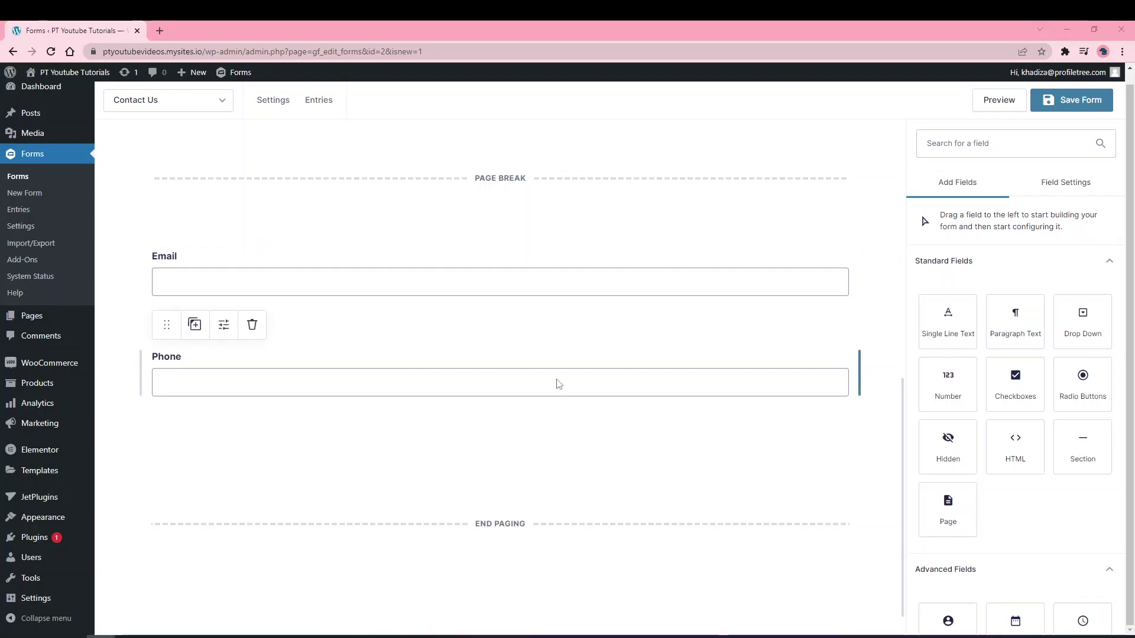
{"action": "scroll", "coordinate": [558, 383], "scroll_direction": "up", "scroll_amount": 6}
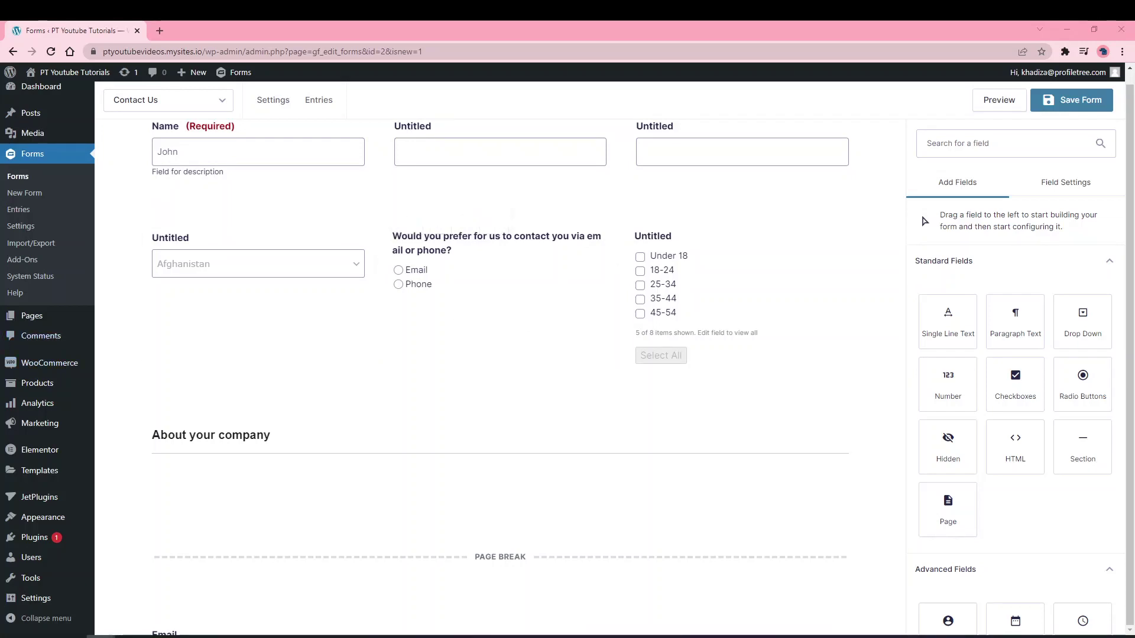
{"action": "scroll", "coordinate": [476, 266], "scroll_direction": "up", "scroll_amount": 4}
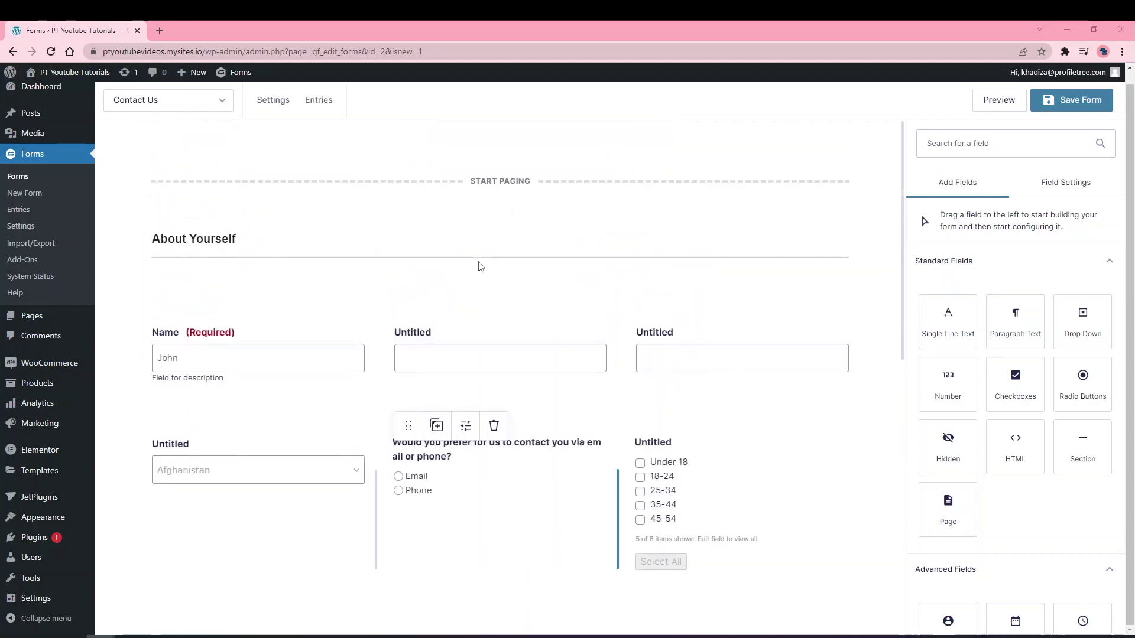
Open the form's pagination options, try the Steps and None progress indicators, and return to Progress Bar
{"action": "left_click", "coordinate": [475, 197]}
{"action": "scroll", "coordinate": [455, 314], "scroll_direction": "down", "scroll_amount": 4}
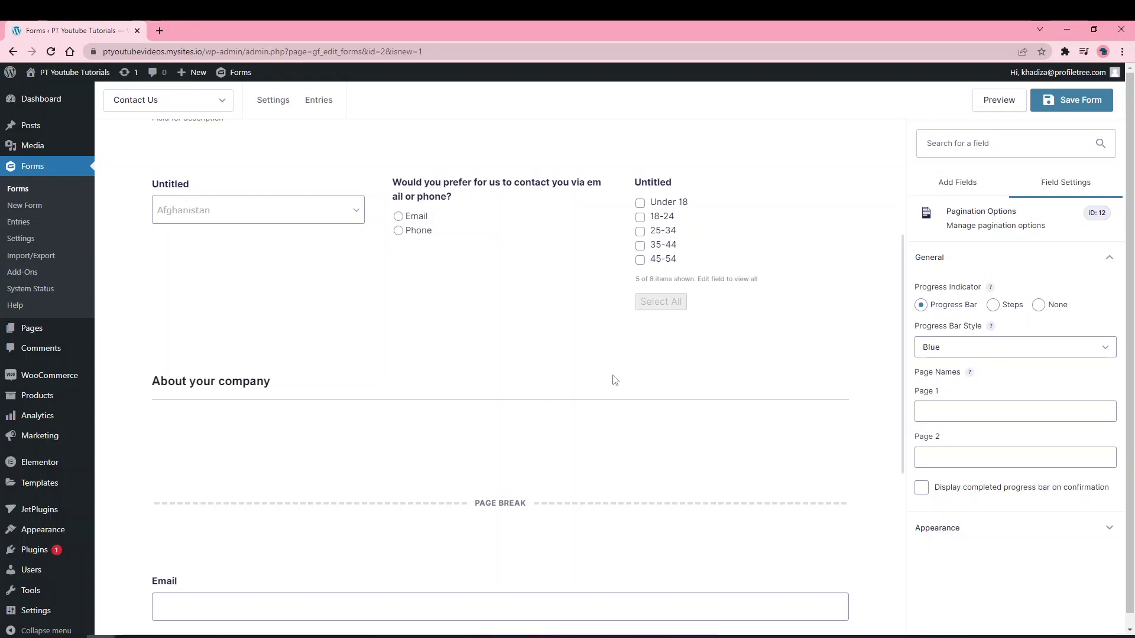
{"action": "left_click", "coordinate": [993, 305]}
{"action": "left_click", "coordinate": [1053, 308]}
{"action": "left_click", "coordinate": [923, 305]}
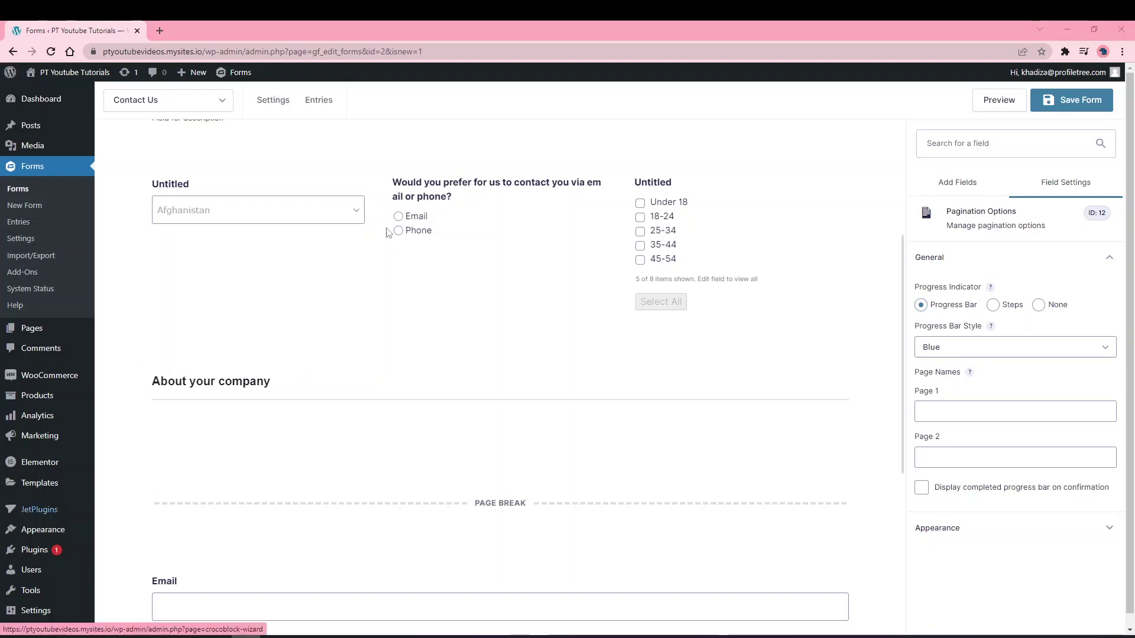
Set the progress bar style to Custom in the pagination options
{"action": "left_click", "coordinate": [987, 351]}
{"action": "left_click", "coordinate": [950, 442]}
{"action": "left_click", "coordinate": [964, 388]}
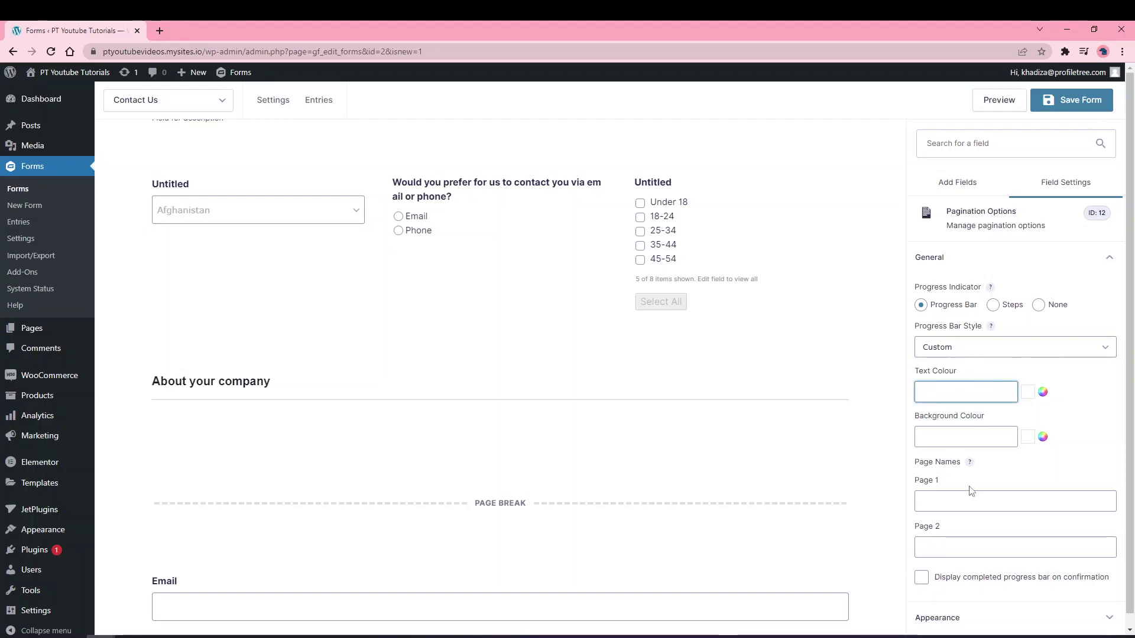
Add a File Upload field beside the Email field, after the page break
{"action": "scroll", "coordinate": [970, 494], "scroll_direction": "down", "scroll_amount": 1}
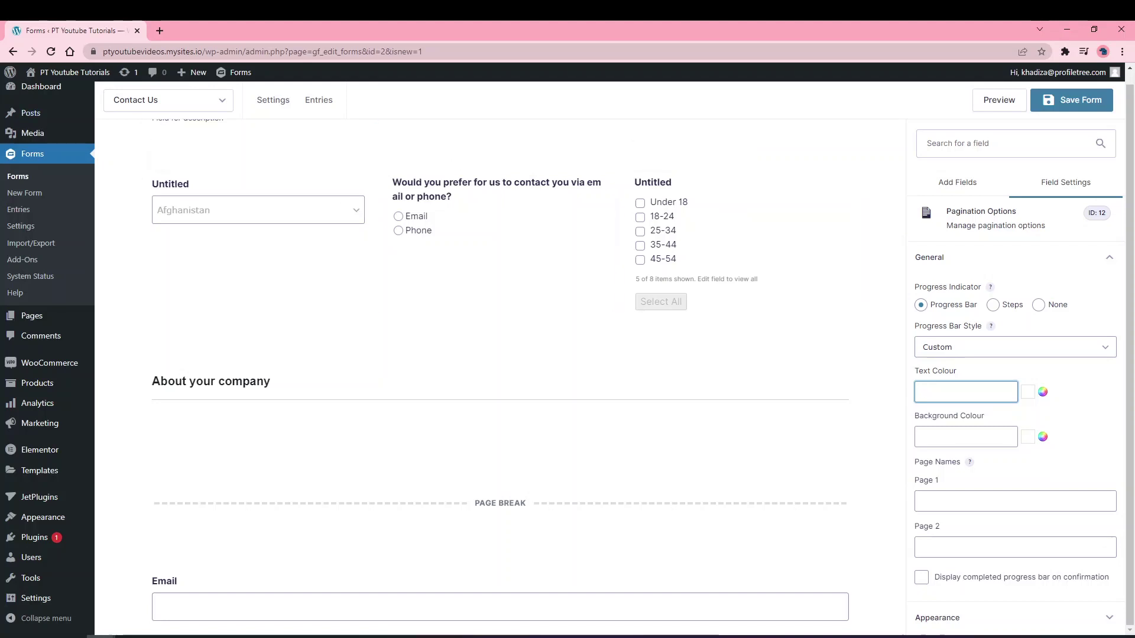
{"action": "left_click", "coordinate": [378, 296]}
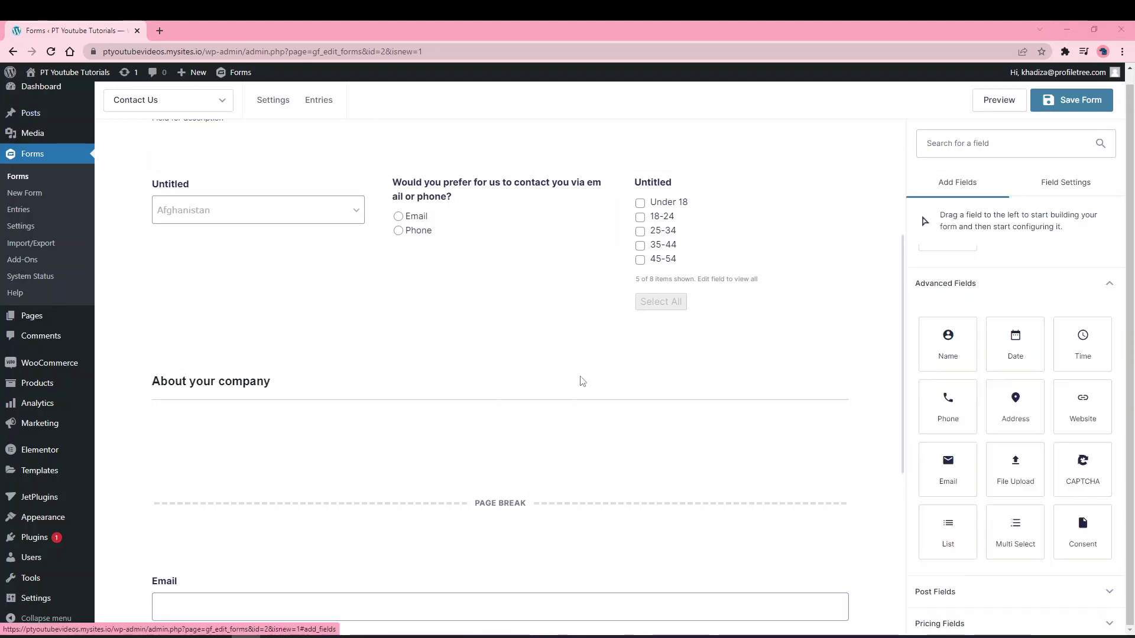
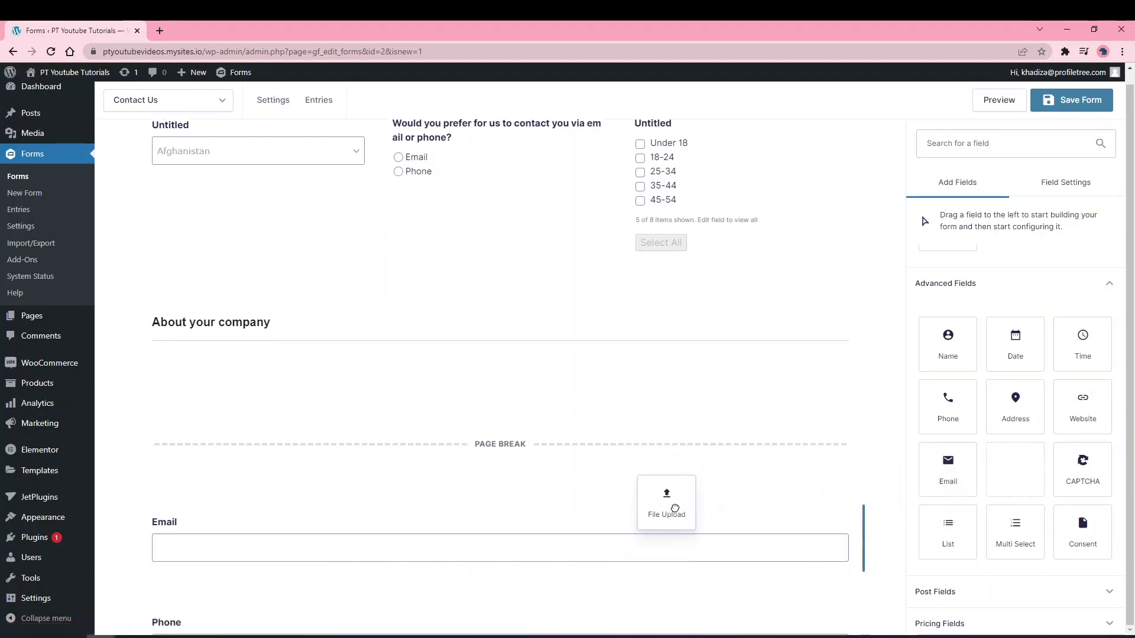
{"action": "scroll", "coordinate": [677, 514], "scroll_direction": "down", "scroll_amount": 1}
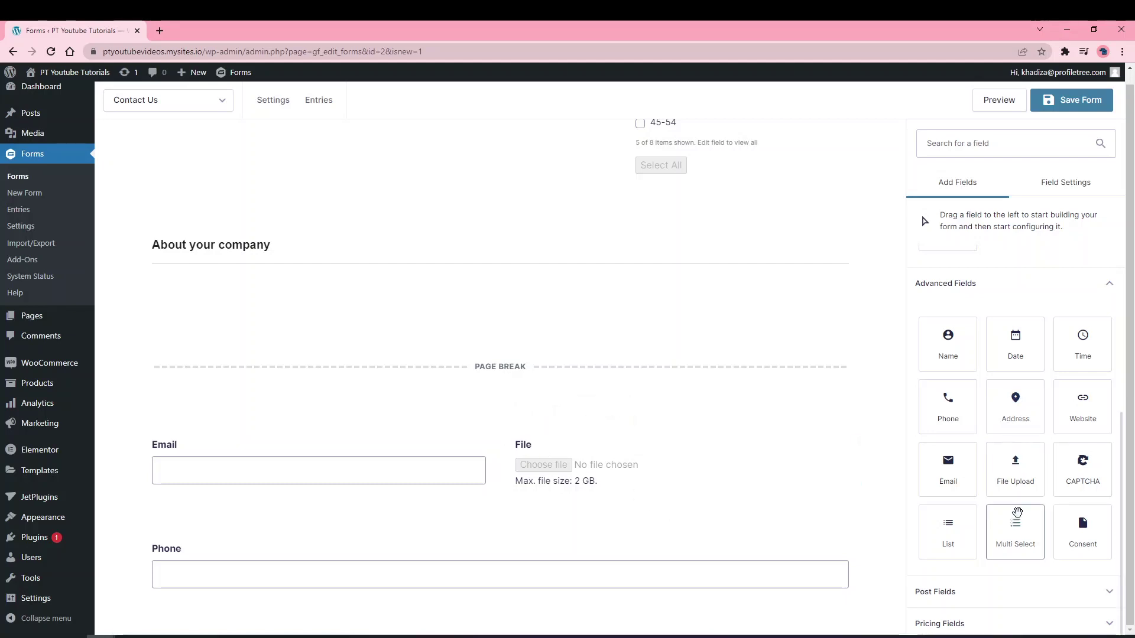
Set the allowed file extensions of the File Upload field to "docx, pdf"
{"action": "left_click", "coordinate": [587, 413]}
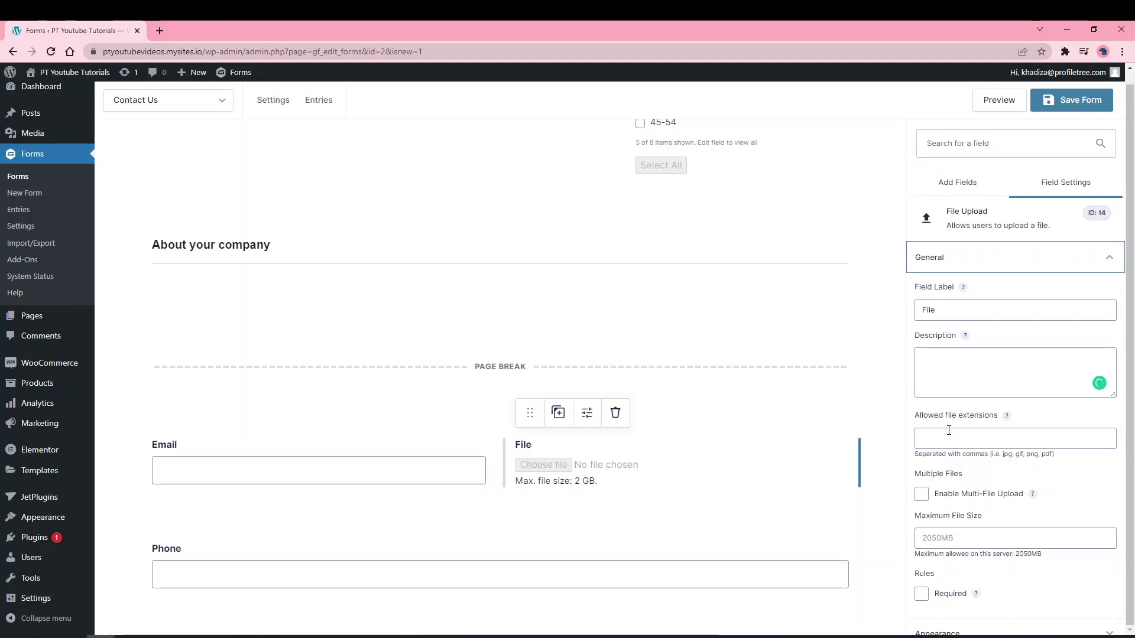
{"action": "left_click", "coordinate": [977, 445]}
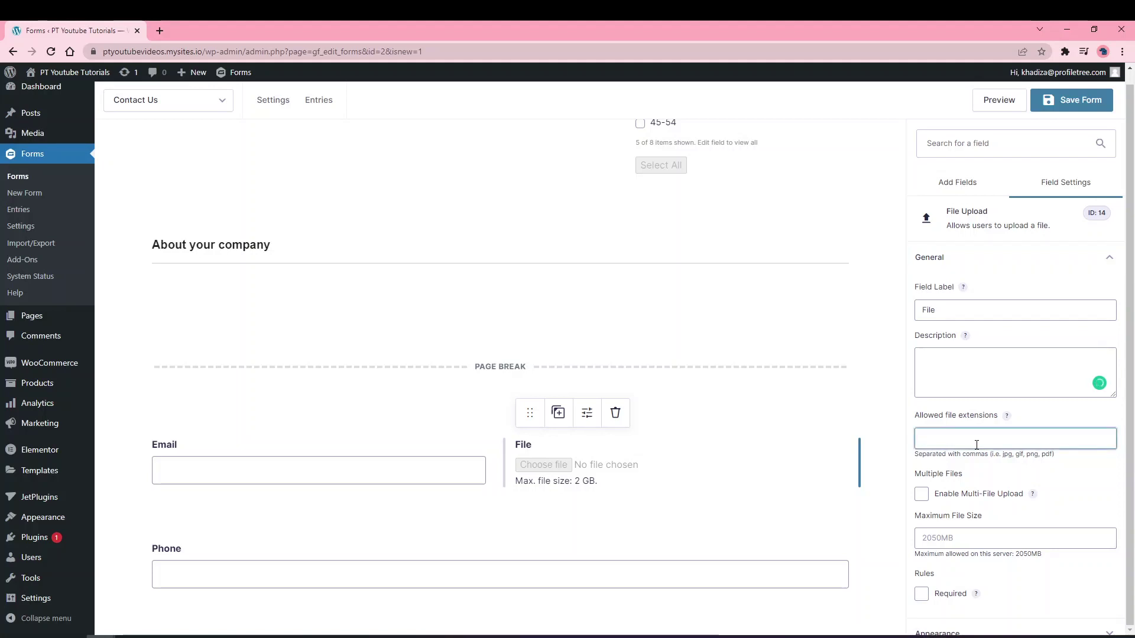
{"action": "type", "text": "docx, pdf"}
Try multi-file upload on the File Upload field, turn it off again, and check the maximum file size setting
{"action": "left_click", "coordinate": [922, 494]}
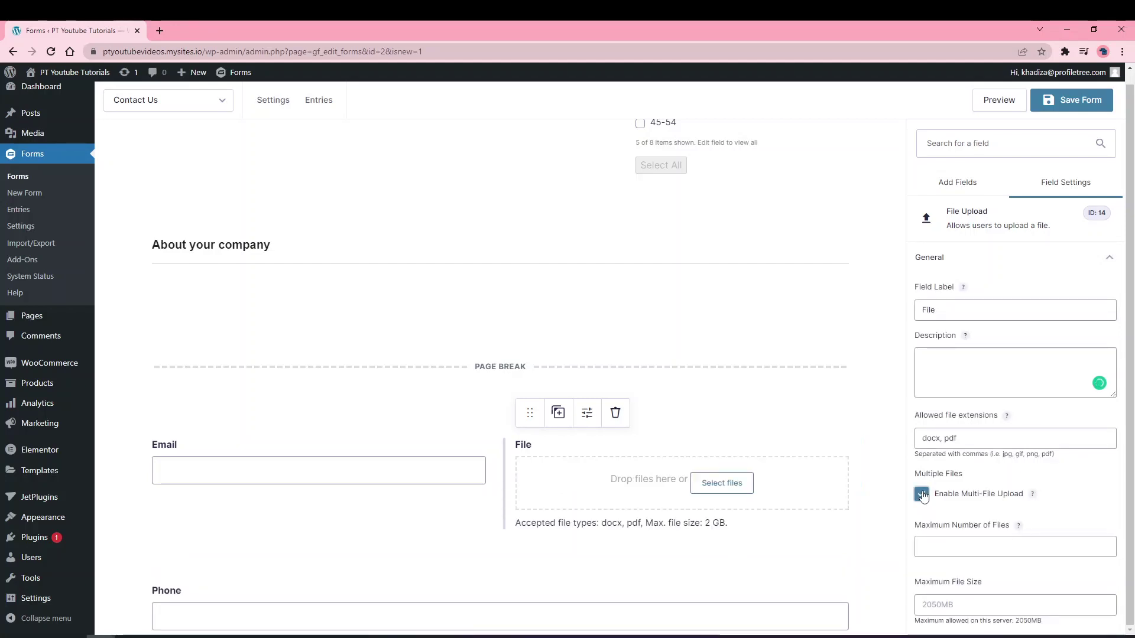
{"action": "left_click", "coordinate": [921, 495]}
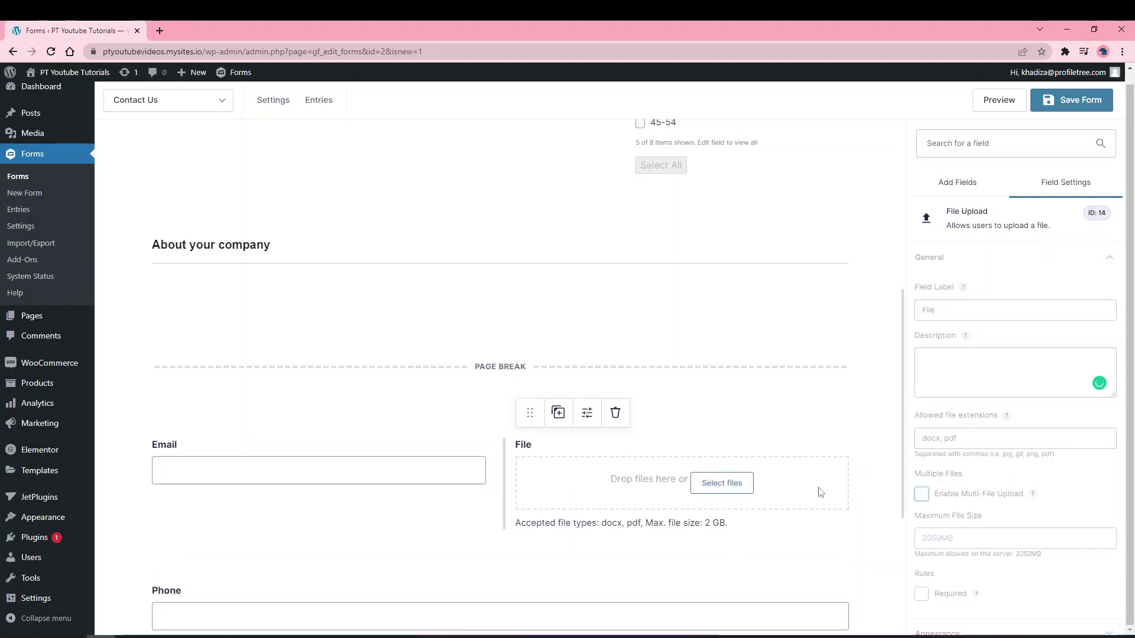
{"action": "scroll", "coordinate": [1015, 523], "scroll_direction": "down", "scroll_amount": 2}
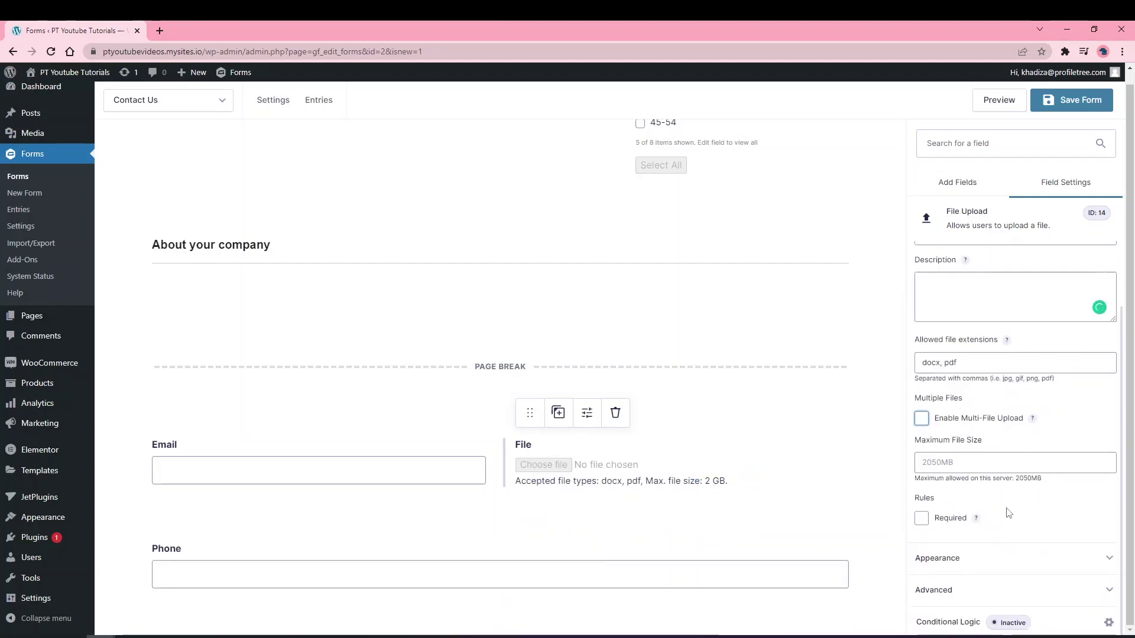
{"action": "left_click", "coordinate": [975, 463]}
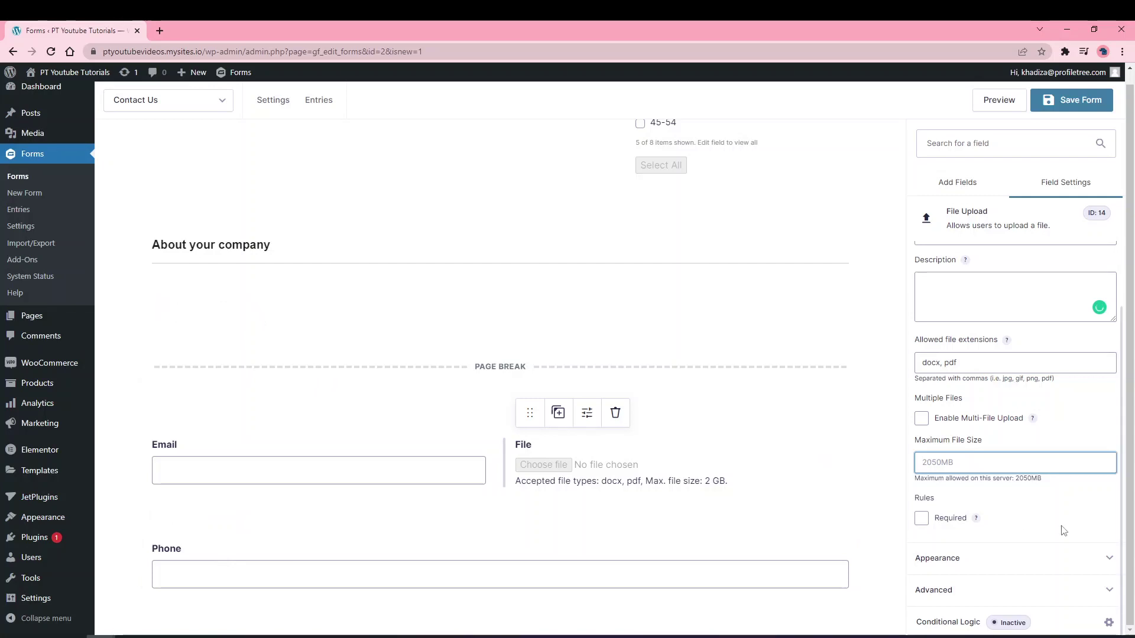
{"action": "scroll", "coordinate": [1023, 420], "scroll_direction": "up", "scroll_amount": 2}
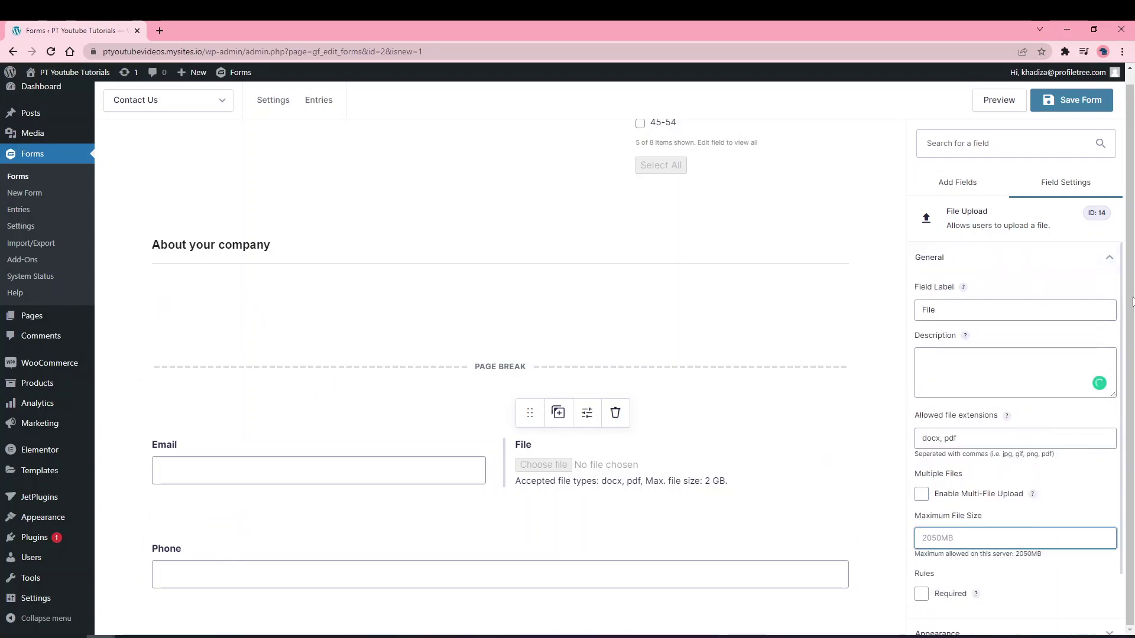
Add a CAPTCHA field between the Email and Phone fields, view the linked reCAPTCHA settings page, and return to the form
{"action": "left_click", "coordinate": [947, 187]}
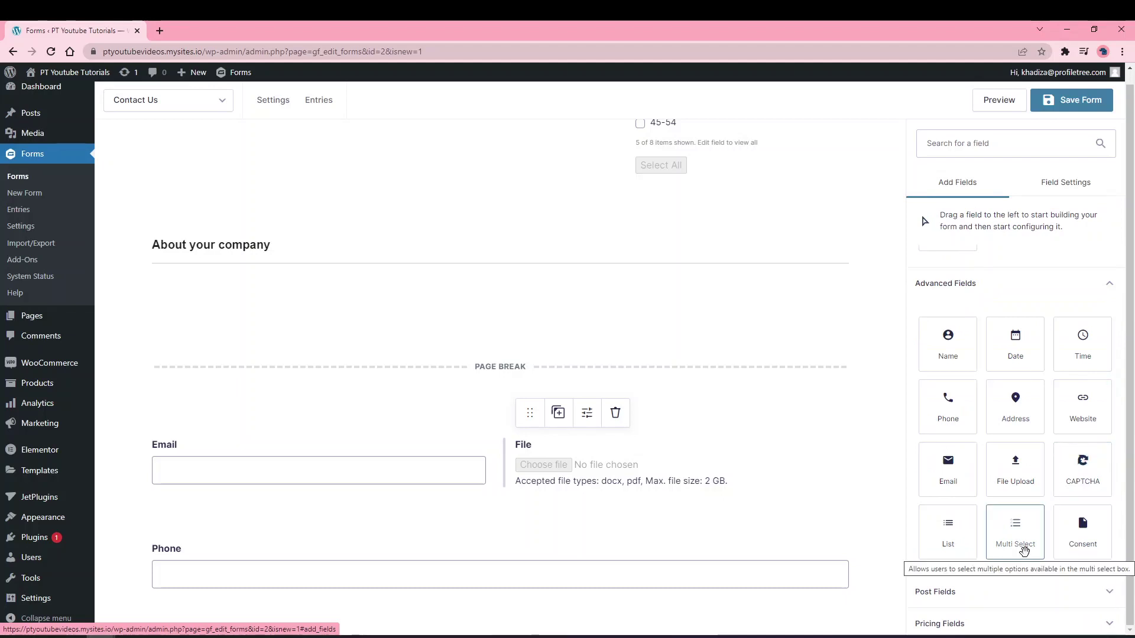
{"action": "left_click_drag", "start_coordinate": [1088, 476], "coordinate": [773, 514]}
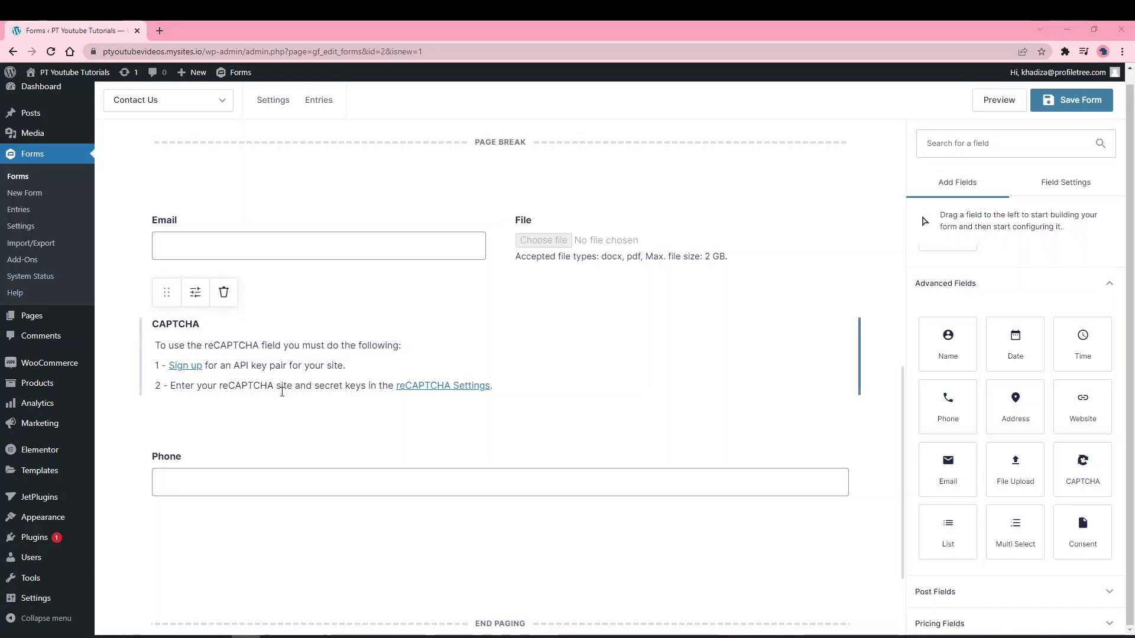
{"action": "left_click", "coordinate": [466, 387]}
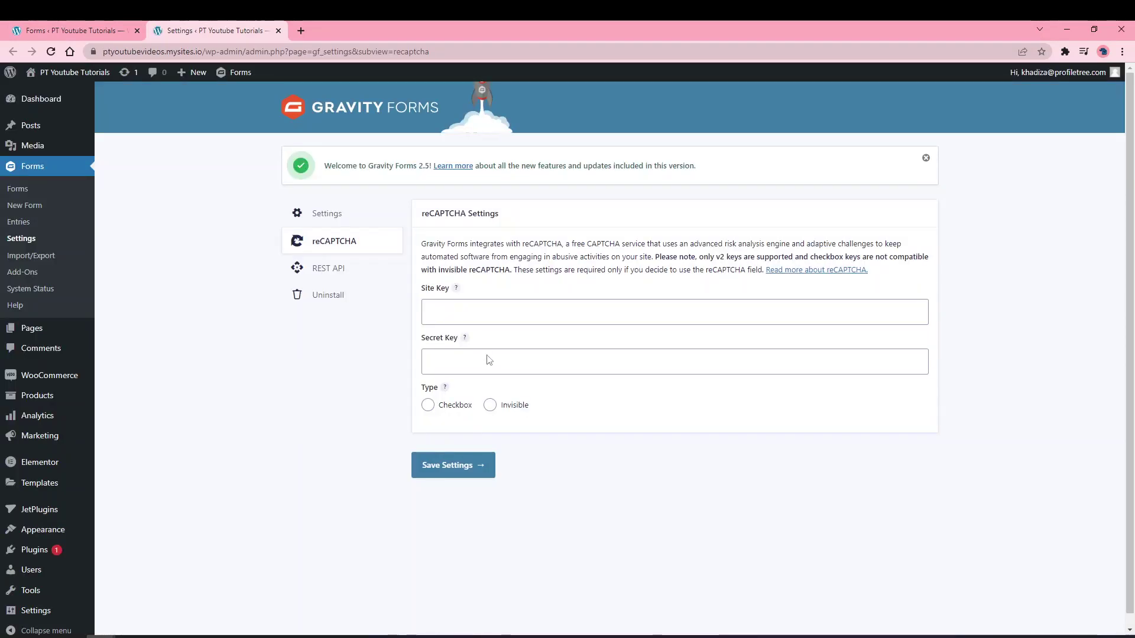
{"action": "left_click", "coordinate": [118, 30]}
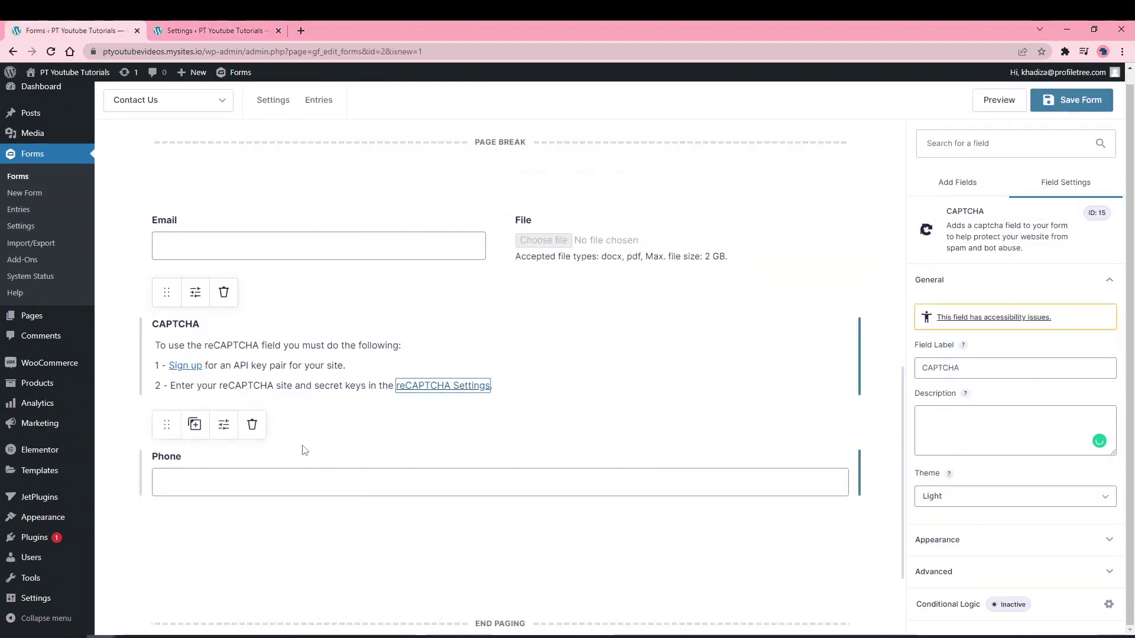